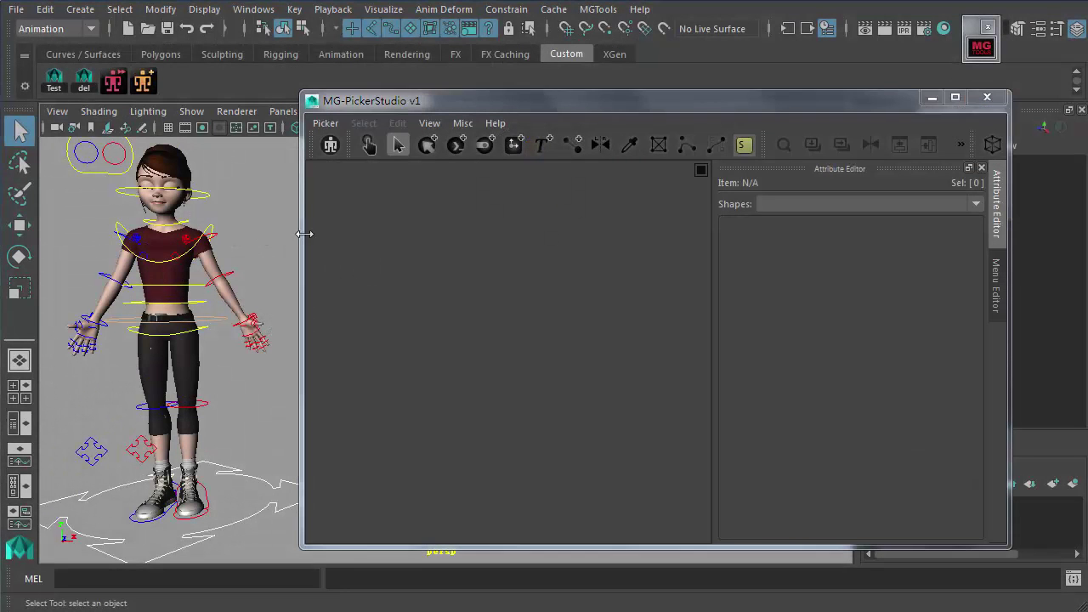
# Open the current picker project's directory and examine its full folder path
pyautogui.click(325, 125)
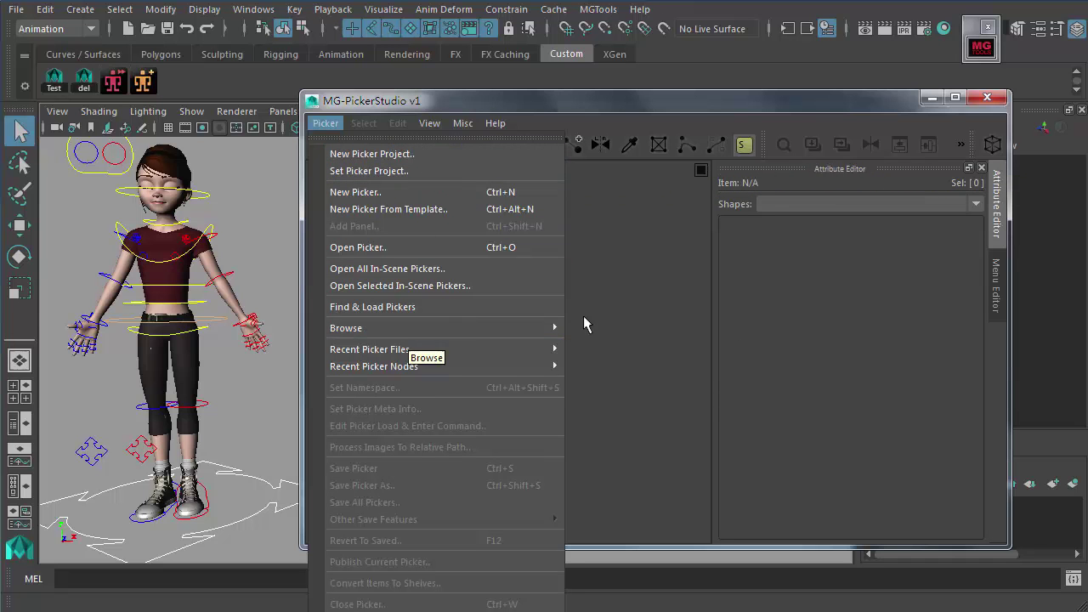
pyautogui.moveTo(456, 328)
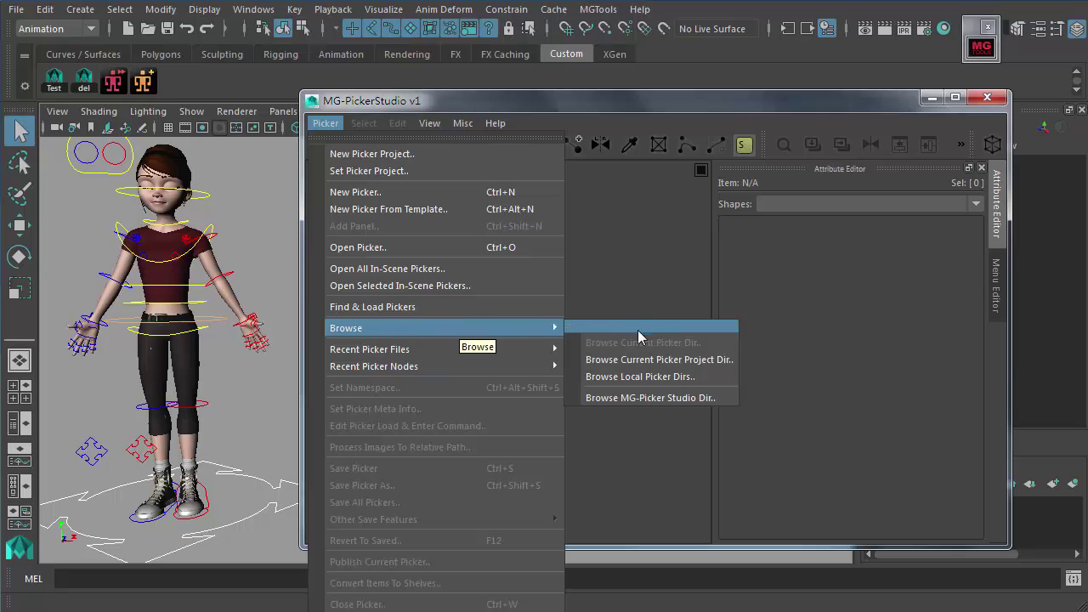
pyautogui.click(725, 366)
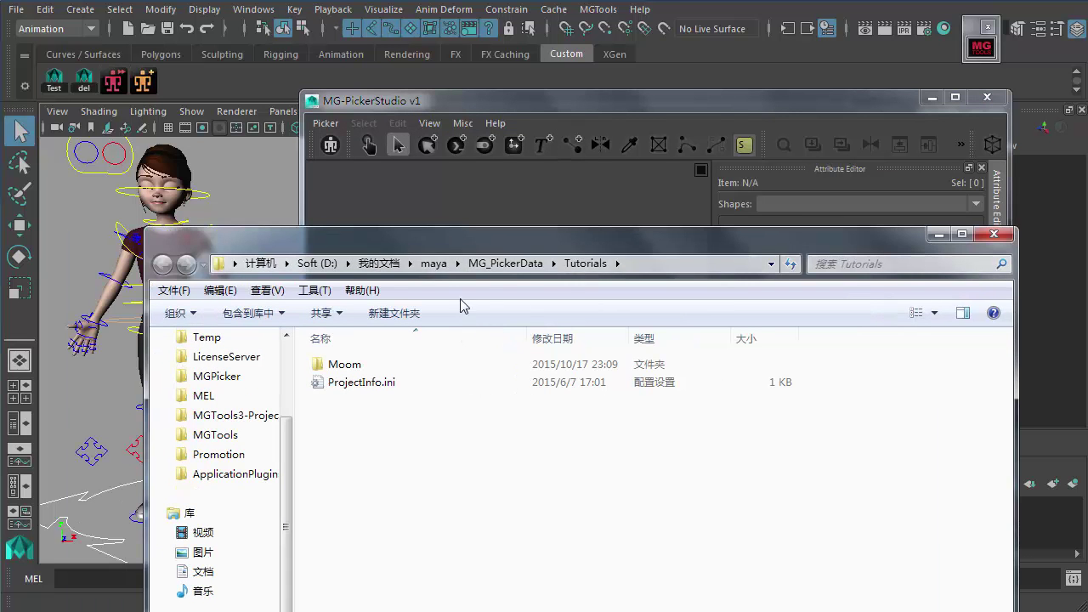
pyautogui.moveTo(295, 238); pyautogui.dragTo(265, 236)
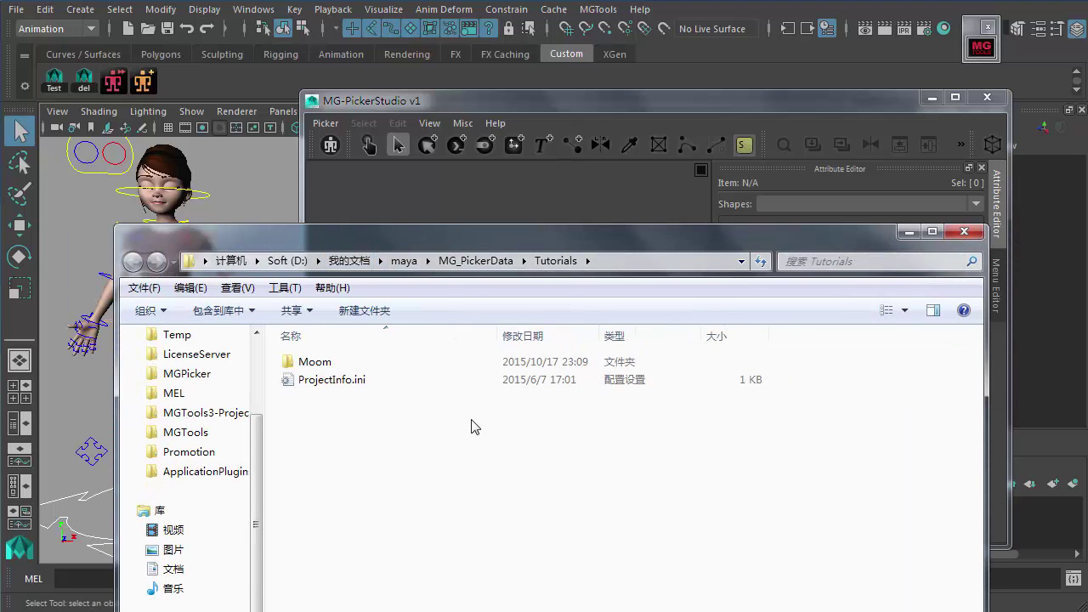
pyautogui.click(615, 261)
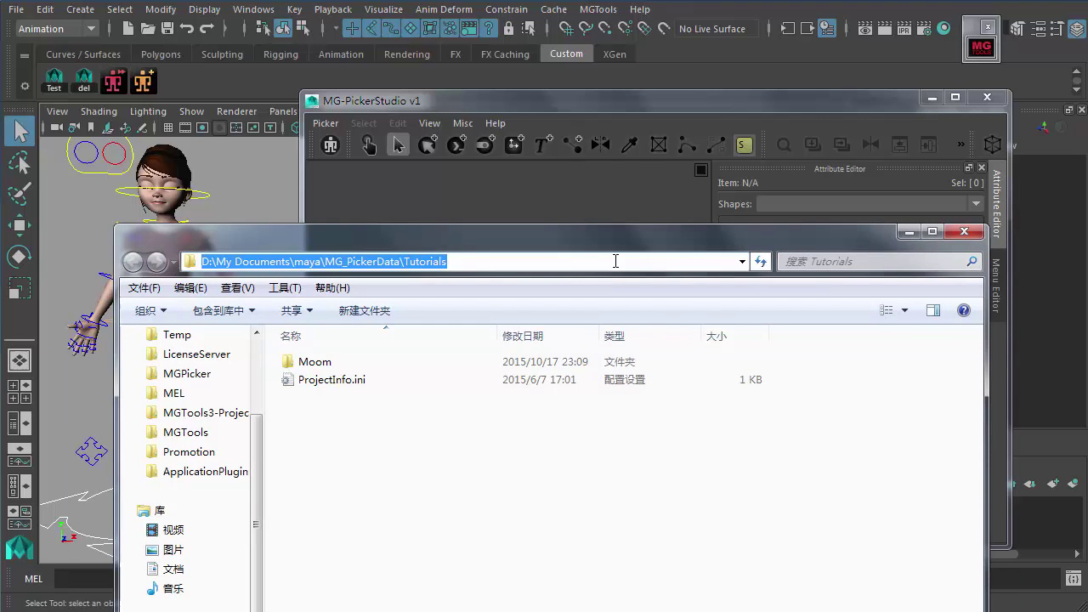
pyautogui.click(476, 452)
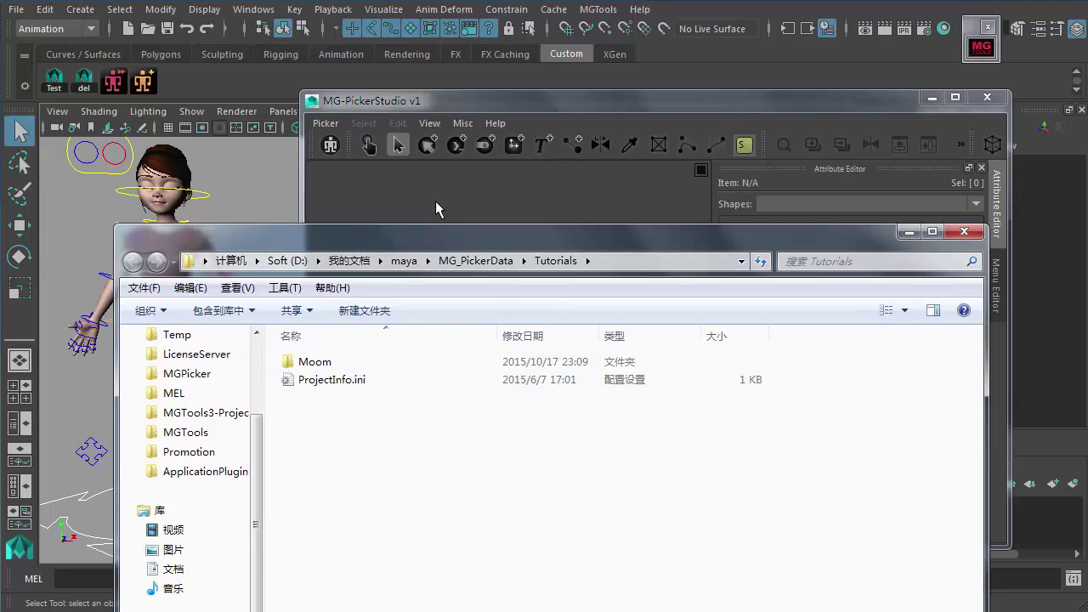
pyautogui.moveTo(436, 238); pyautogui.dragTo(425, 245)
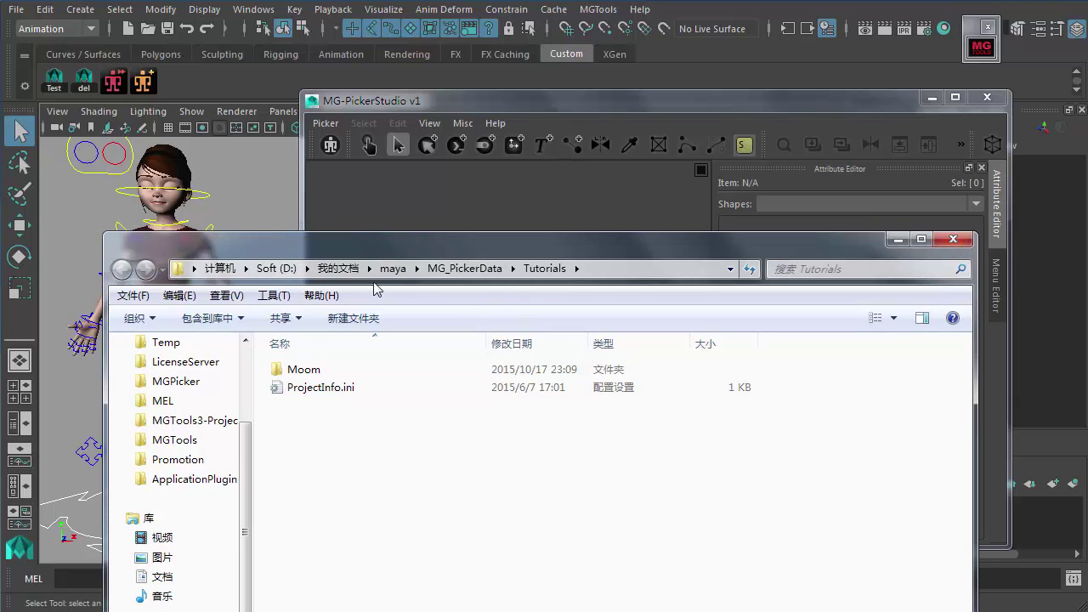
# Look through the project folders in MG_PickerData, return to the Tutorials folder, and close the file browser
pyautogui.click(477, 269)
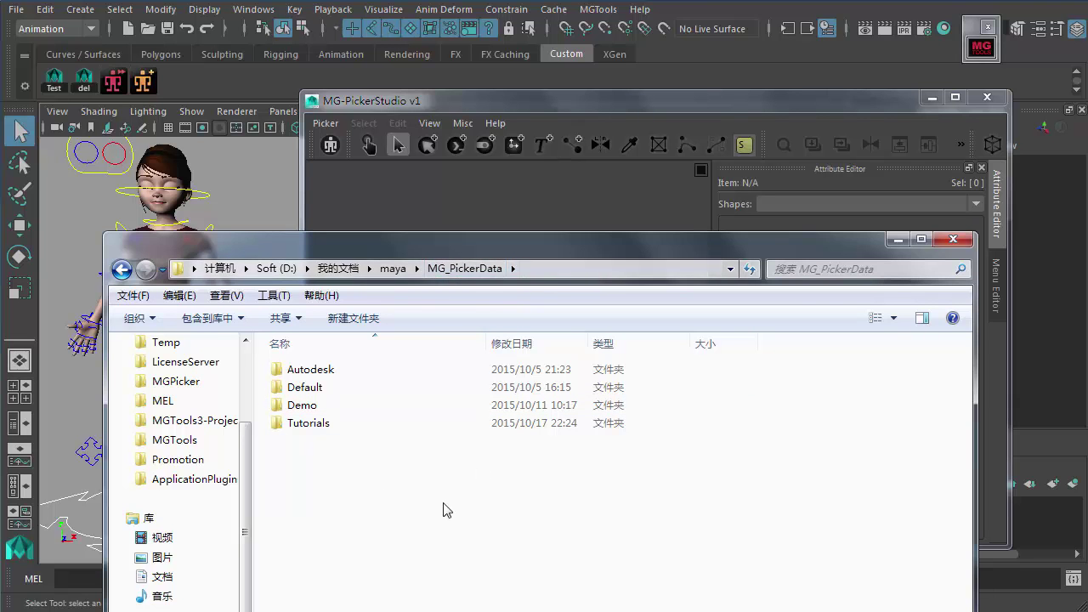
pyautogui.doubleClick(305, 422)
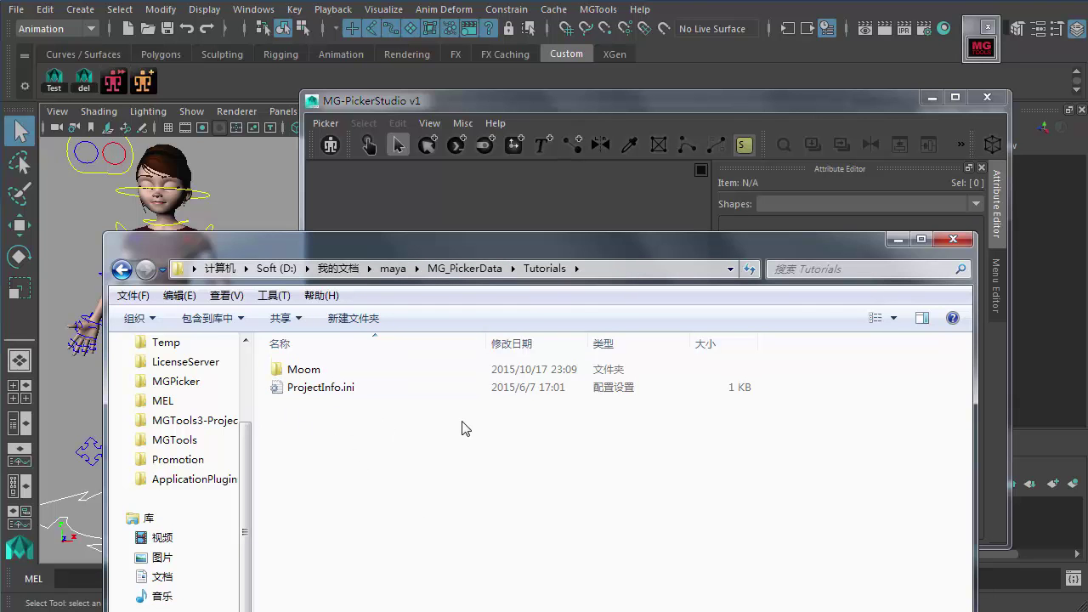
pyautogui.click(953, 239)
pyautogui.click(327, 124)
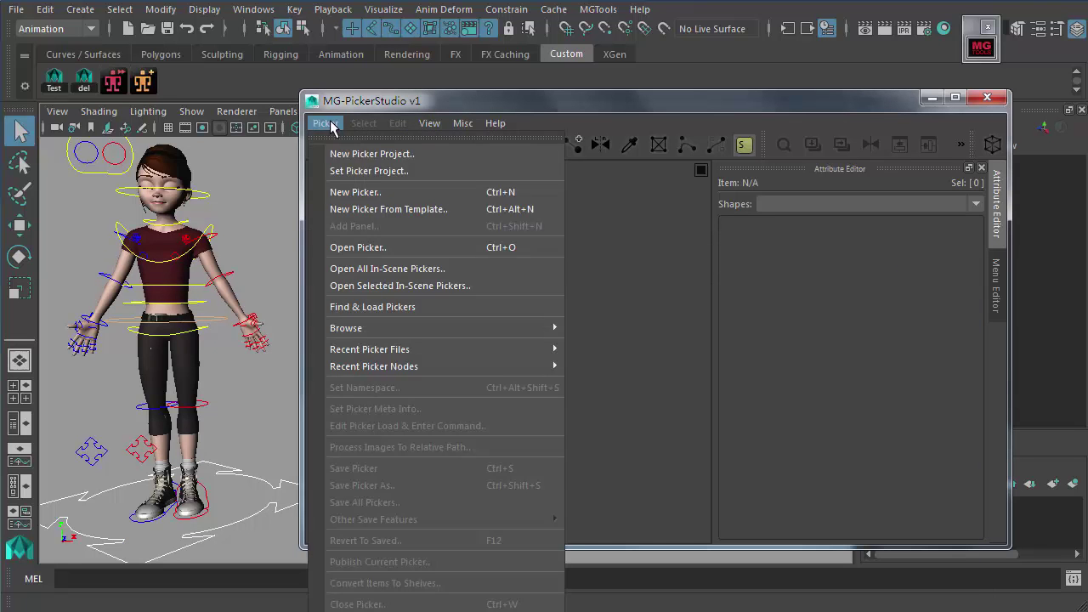
pyautogui.click(332, 125)
pyautogui.click(340, 127)
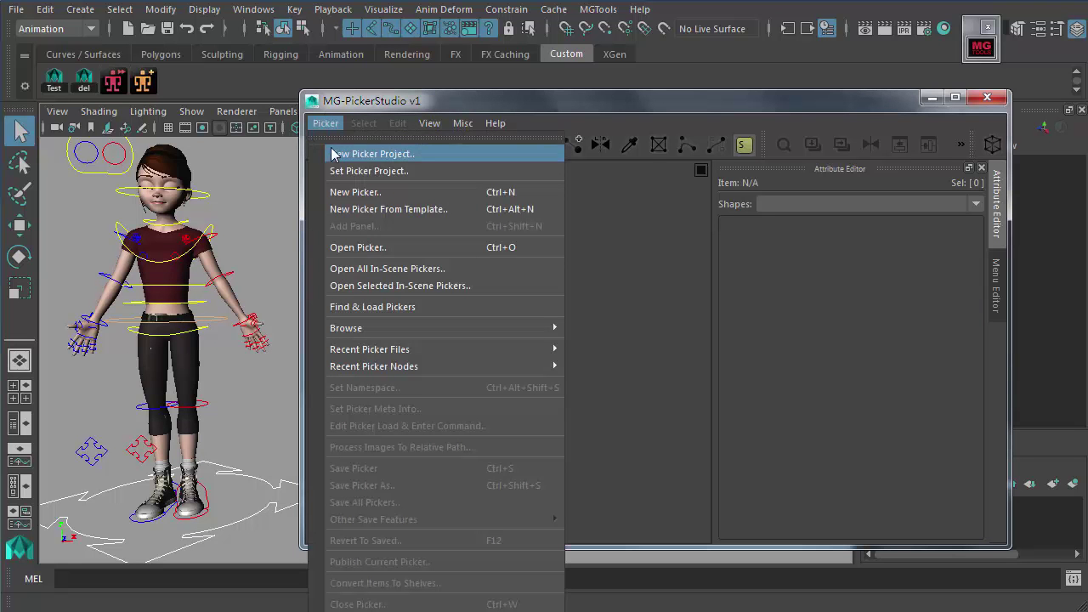
pyautogui.click(382, 154)
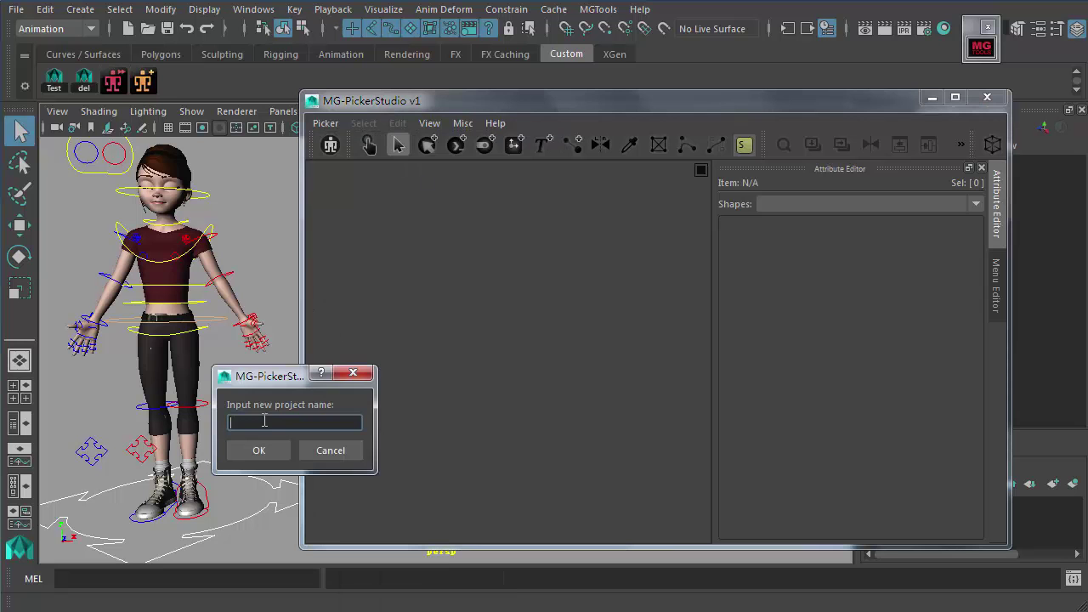
pyautogui.click(331, 450)
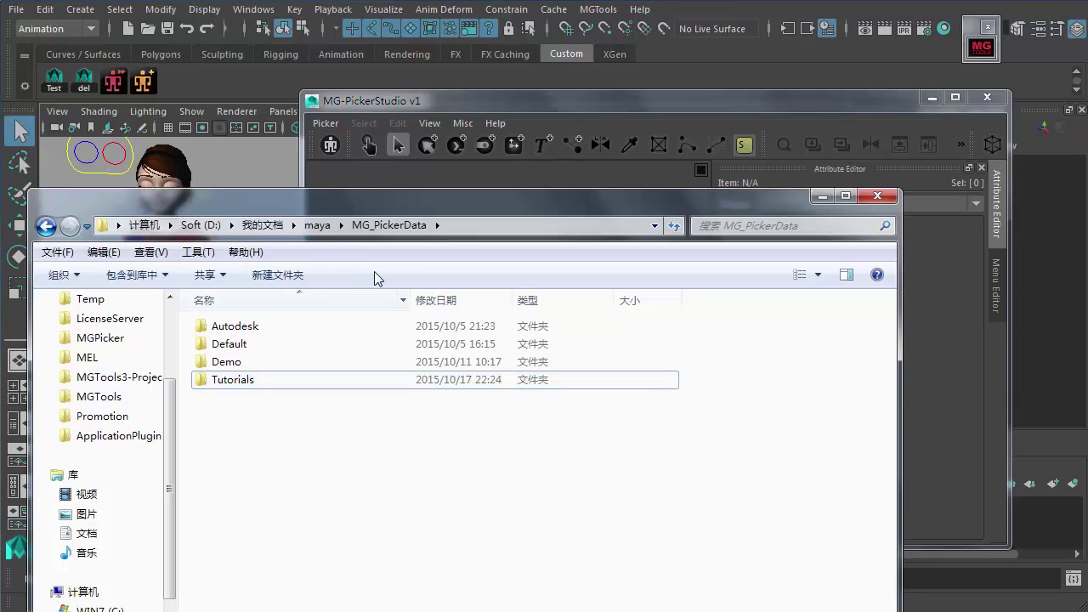
pyautogui.click(876, 198)
# Set Demo as the current picker project
pyautogui.click(326, 123)
pyautogui.click(379, 168)
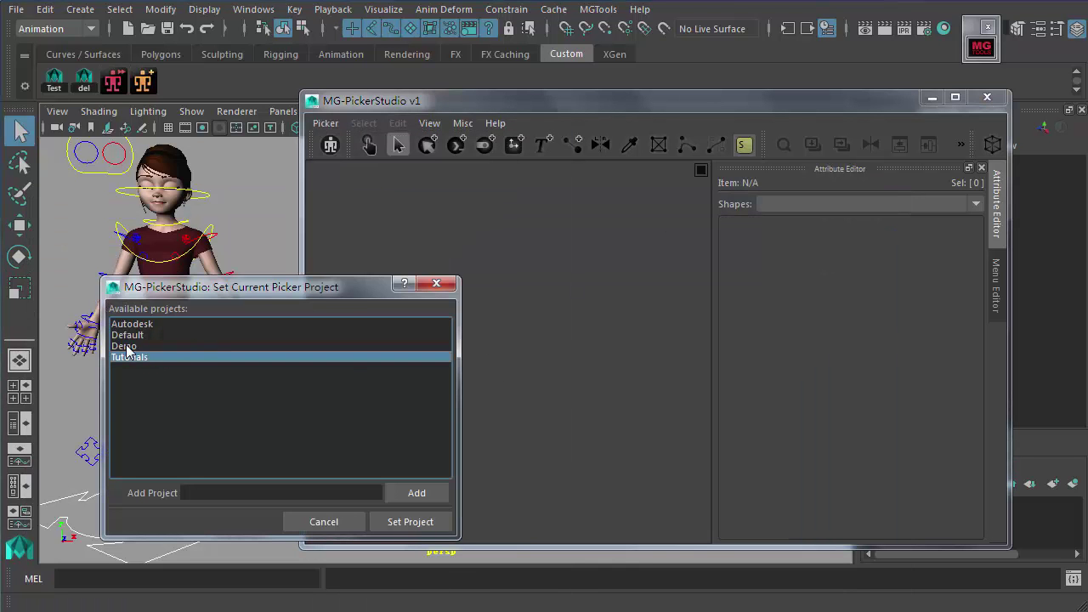
pyautogui.click(131, 347)
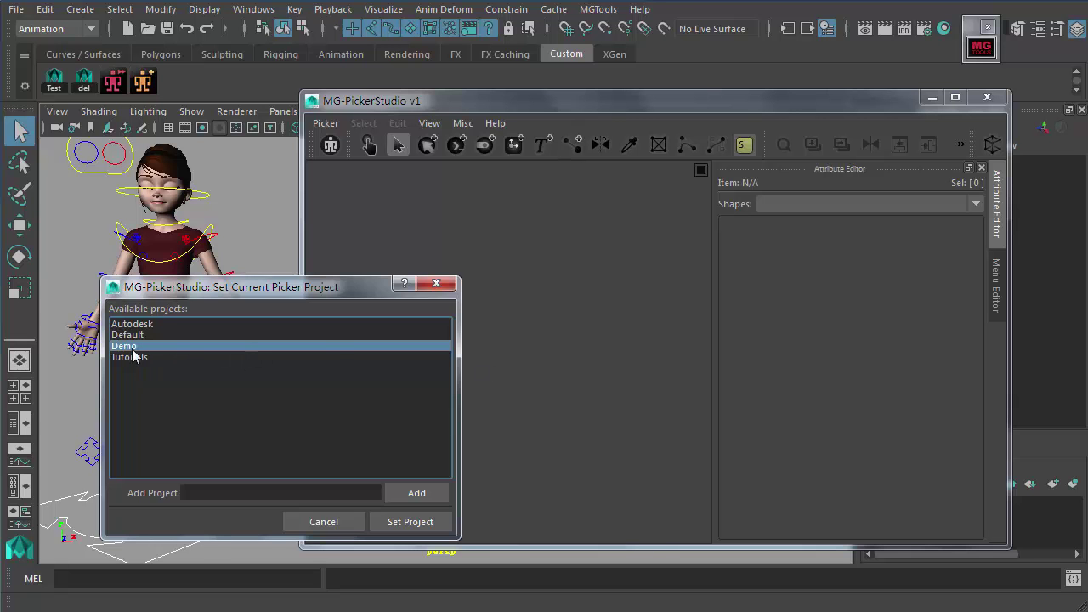
pyautogui.press('Return')
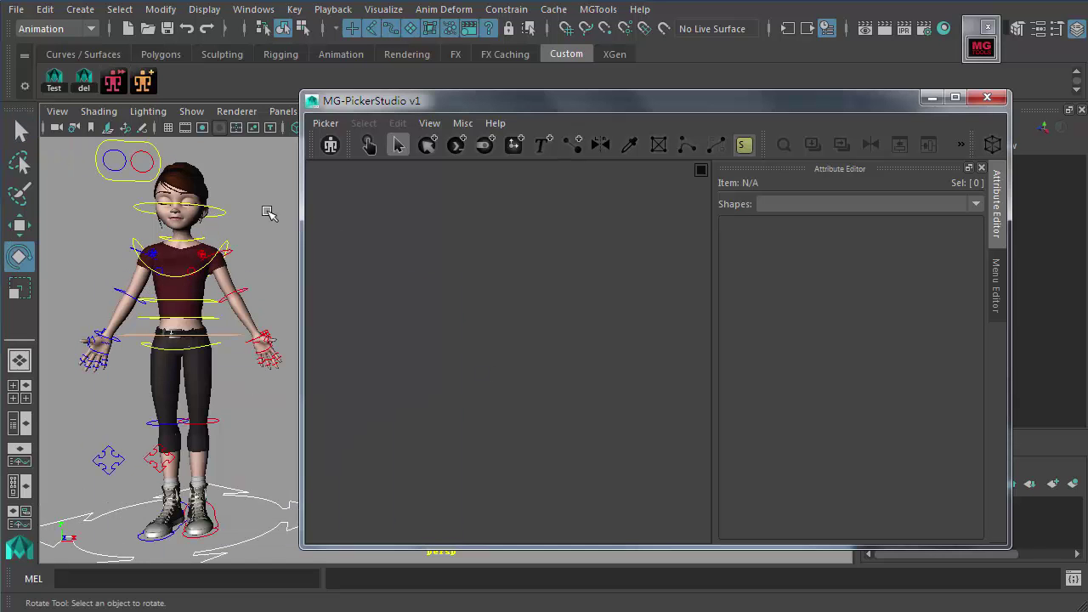
# Select the character's head control in the viewport
pyautogui.click(223, 213)
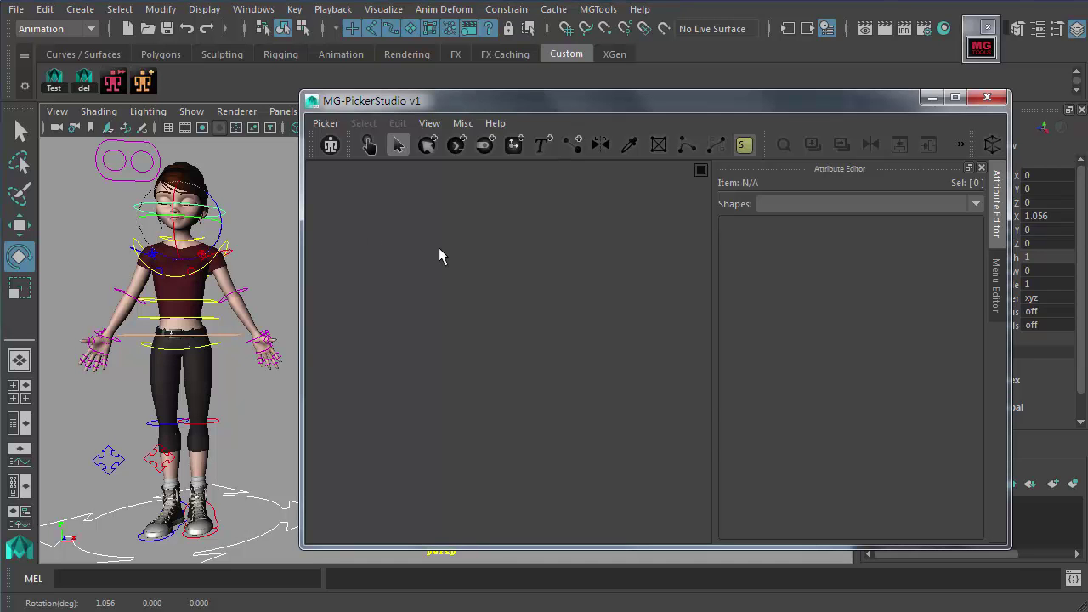
pyautogui.click(330, 126)
pyautogui.click(331, 128)
pyautogui.click(327, 124)
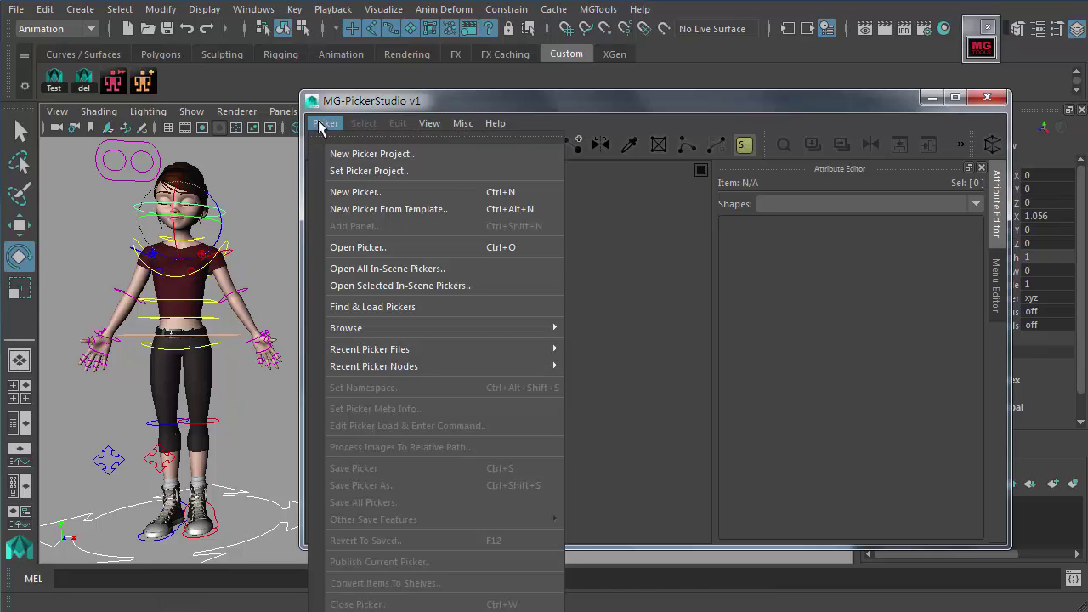
pyautogui.click(397, 193)
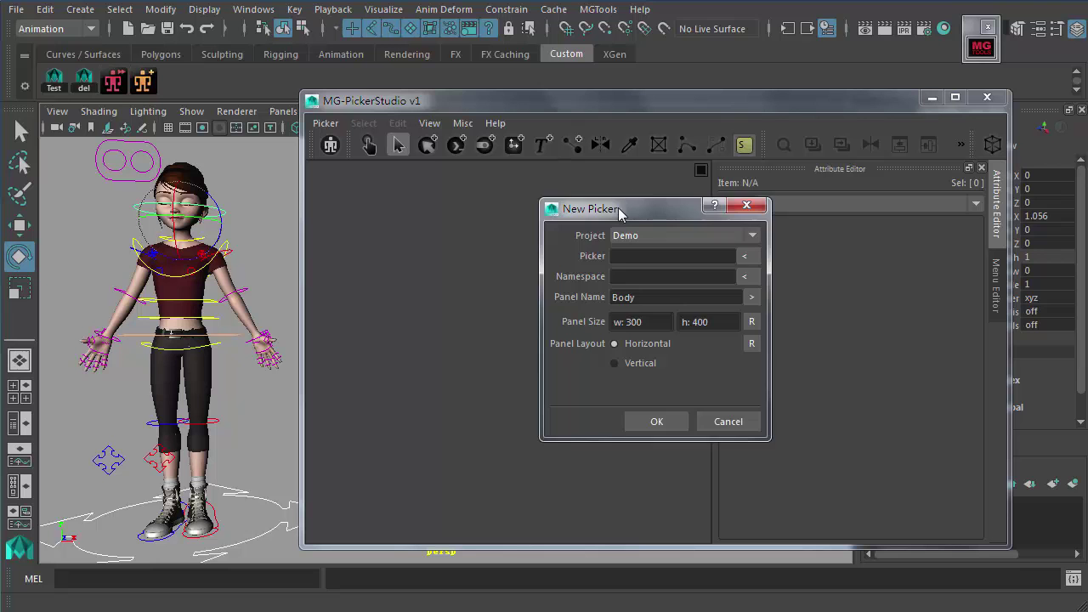
pyautogui.moveTo(600, 209); pyautogui.dragTo(451, 198)
pyautogui.click(490, 244)
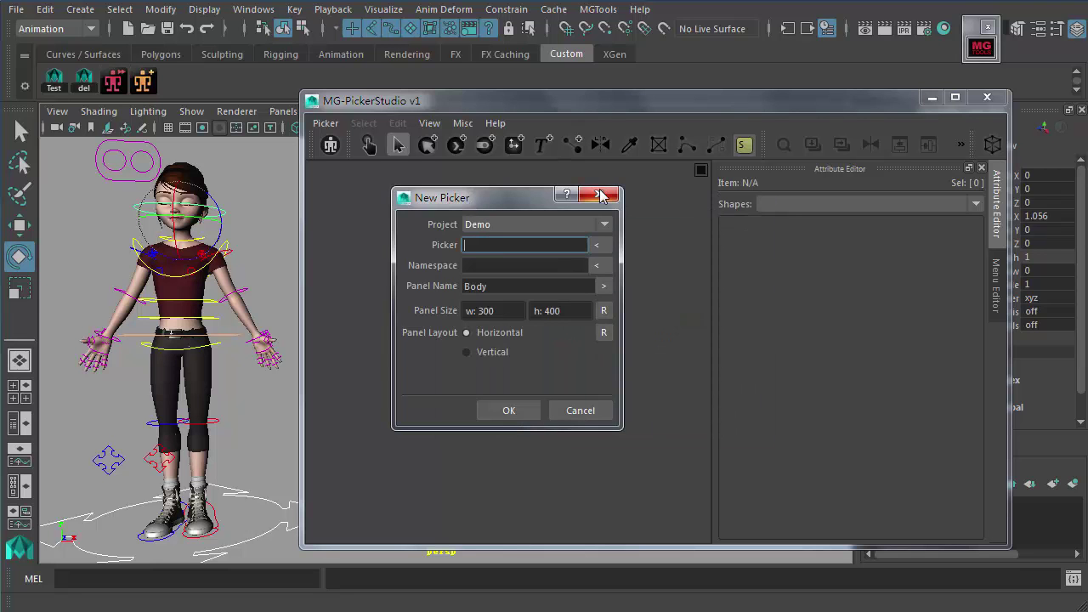
pyautogui.click(602, 196)
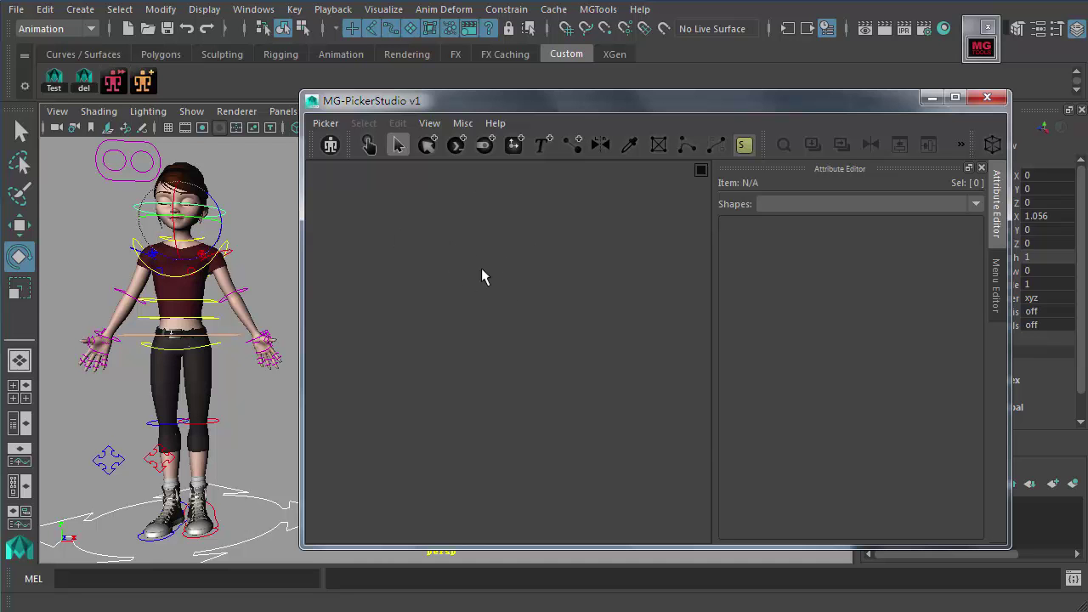
# Start a new picker and assign it to the Tutorials project
pyautogui.hotkey('ctrl', 'n')
pyautogui.moveTo(634, 223); pyautogui.dragTo(505, 226)
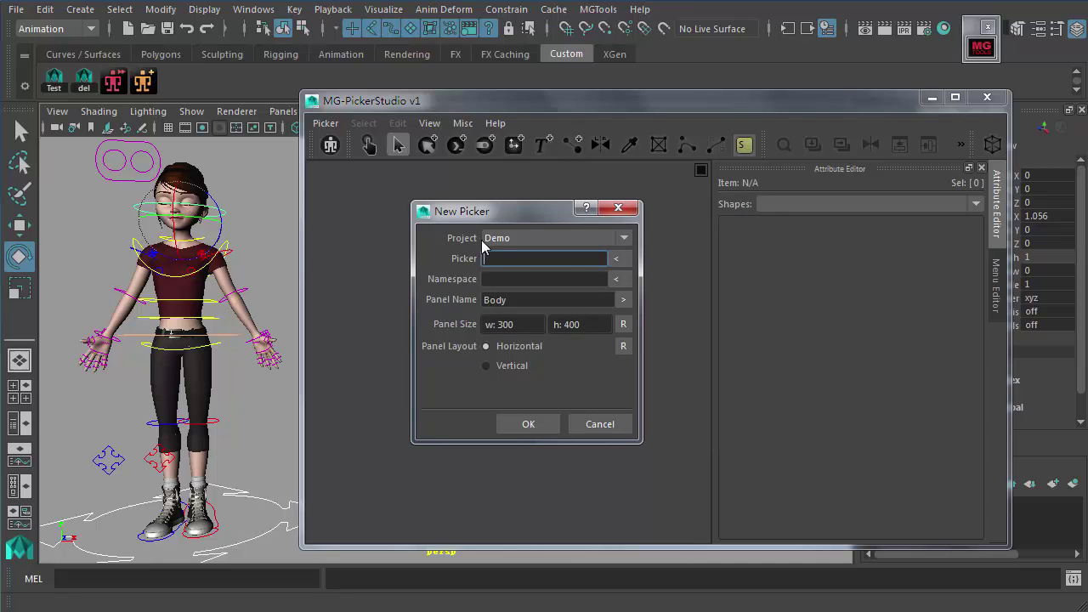
pyautogui.click(518, 239)
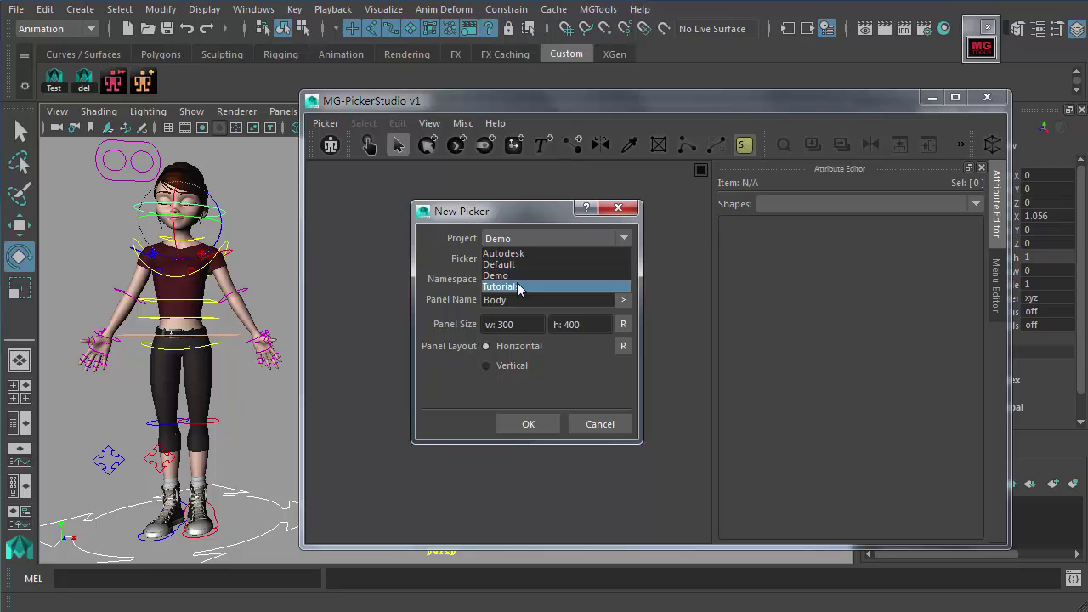
pyautogui.click(506, 241)
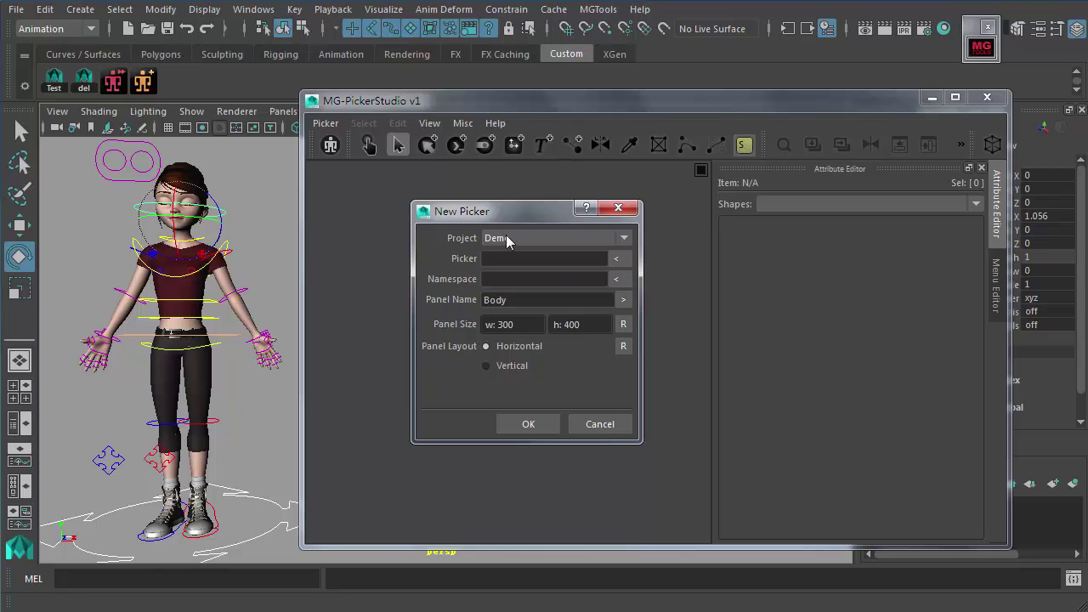
pyautogui.click(506, 240)
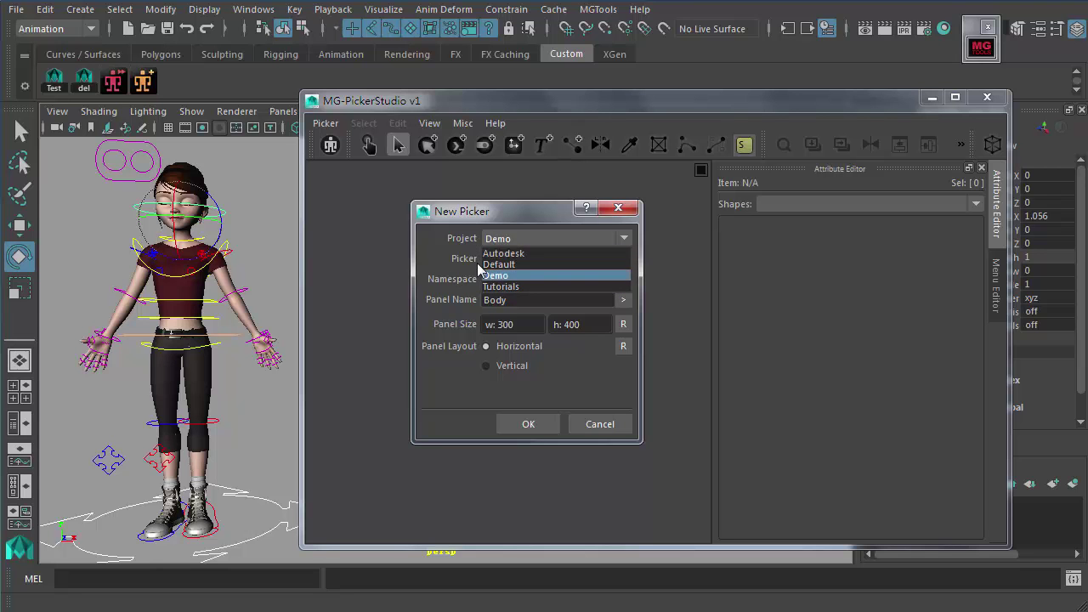
pyautogui.click(469, 263)
pyautogui.click(508, 238)
pyautogui.click(517, 286)
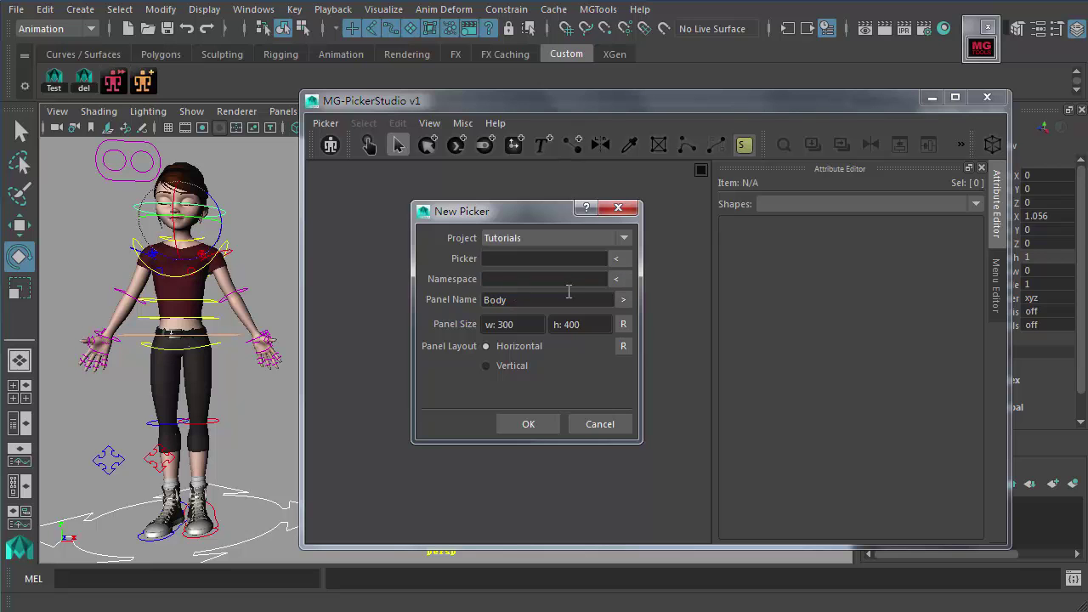
# Name the new picker Merry and load the namespace Mery from the selected head control
pyautogui.click(486, 259)
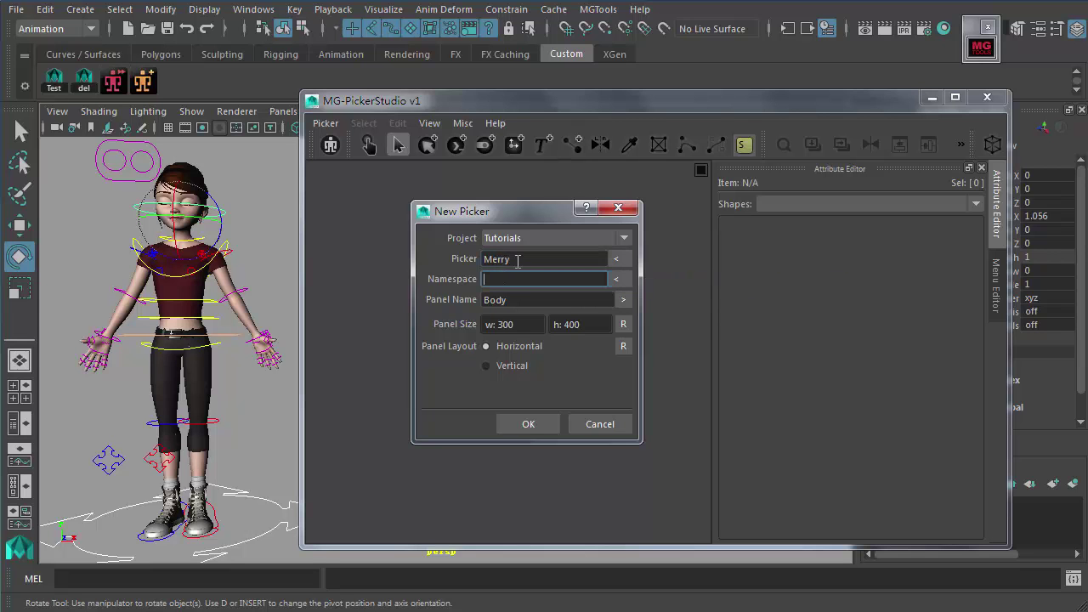
pyautogui.press('Return')
pyautogui.click(494, 280)
pyautogui.moveTo(843, 105); pyautogui.dragTo(858, 299)
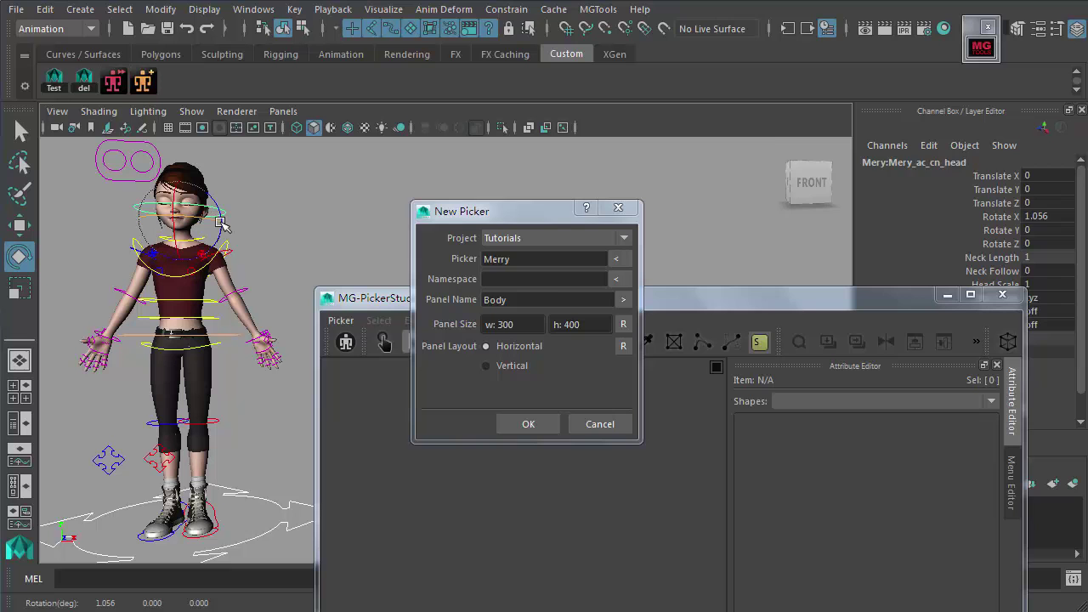
pyautogui.click(529, 281)
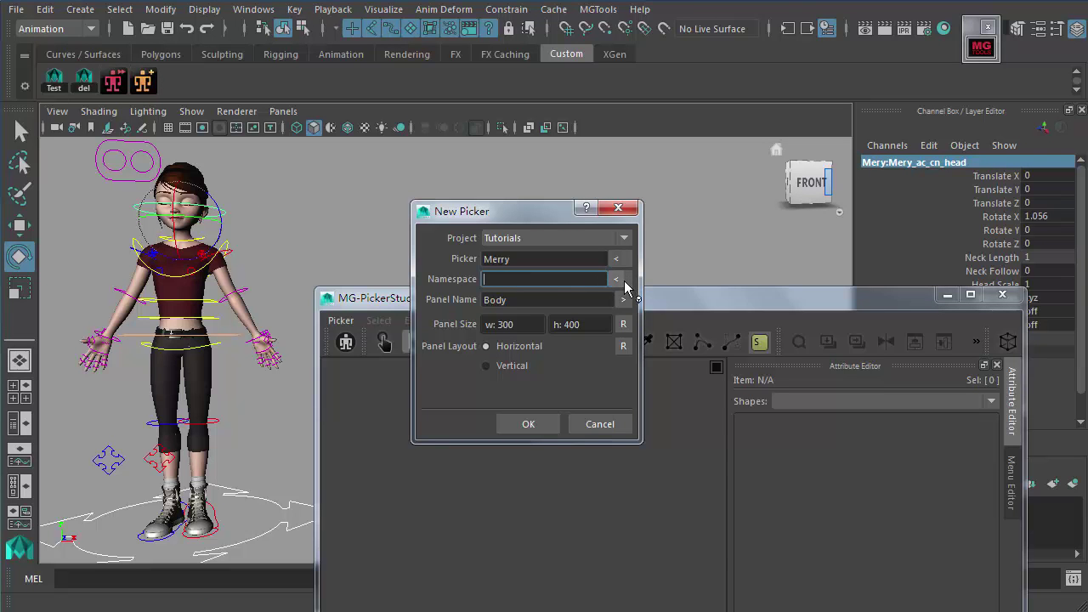
pyautogui.click(617, 279)
pyautogui.doubleClick(513, 279)
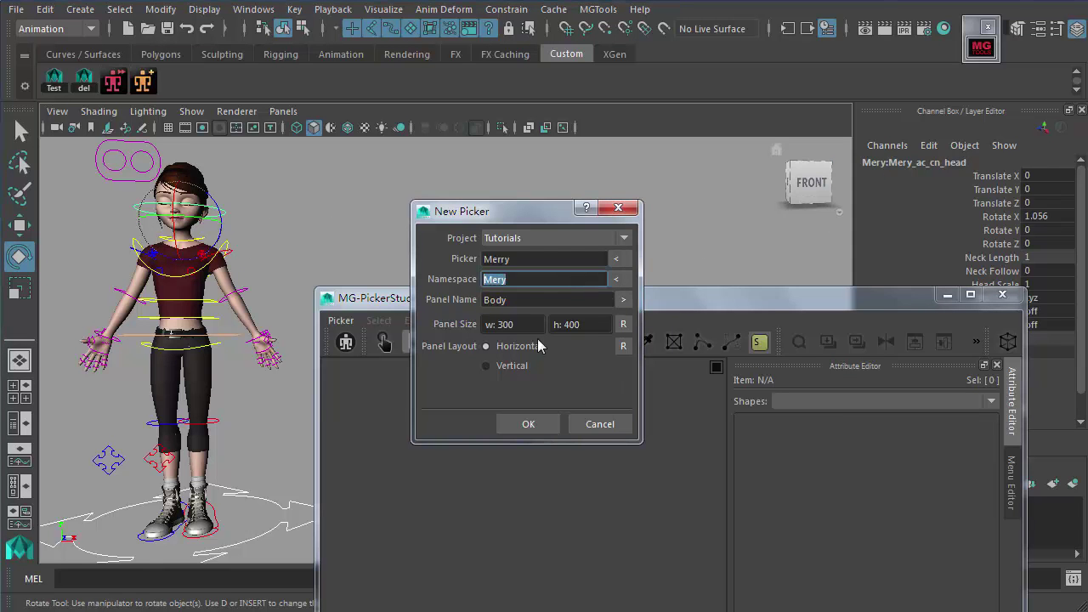
# Create the picker with a panel named Body, sized 300 wide by 400 high, in a horizontal layout
pyautogui.click(526, 300)
pyautogui.moveTo(411, 299); pyautogui.dragTo(411, 131)
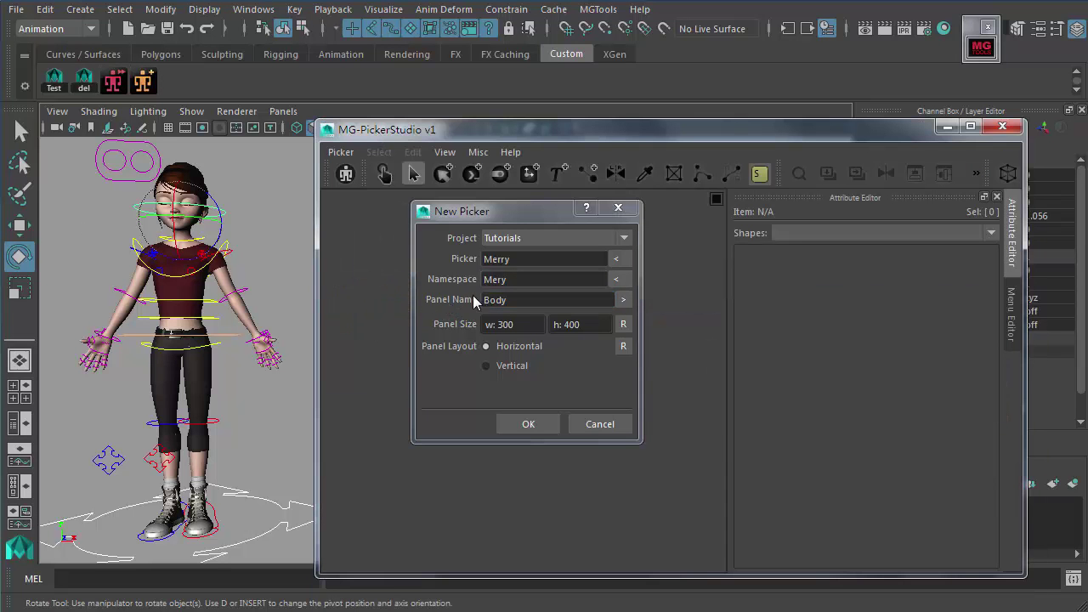
pyautogui.doubleClick(514, 299)
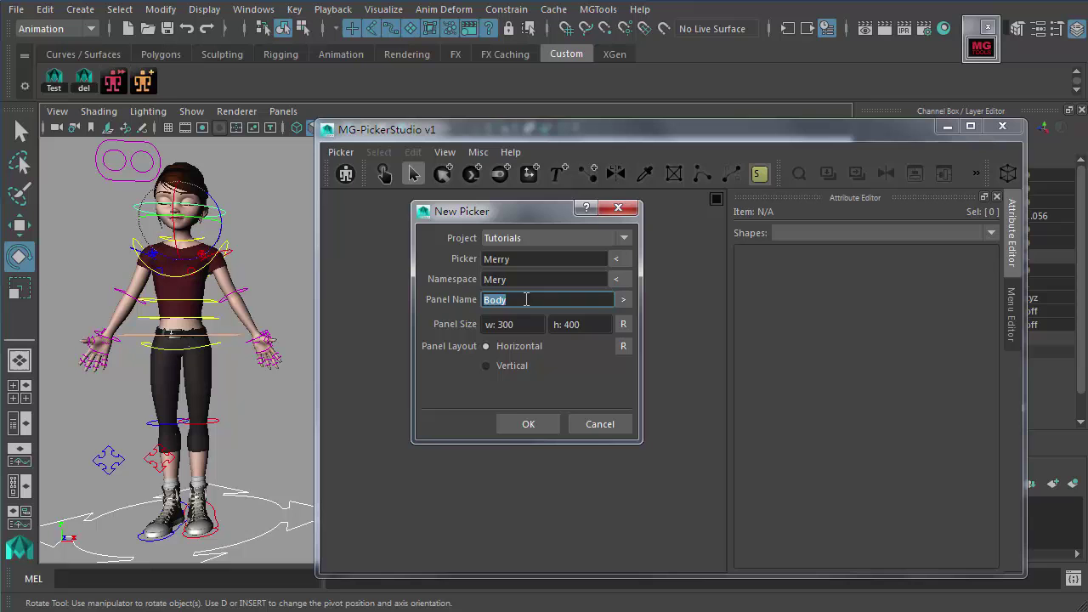
pyautogui.doubleClick(515, 324)
pyautogui.click(577, 324)
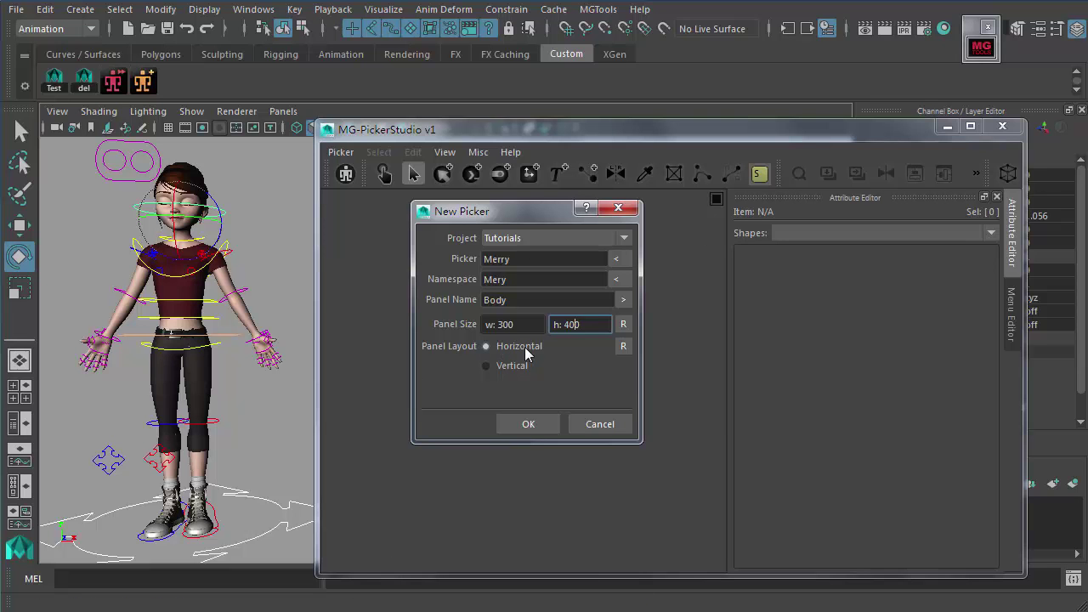
pyautogui.click(486, 346)
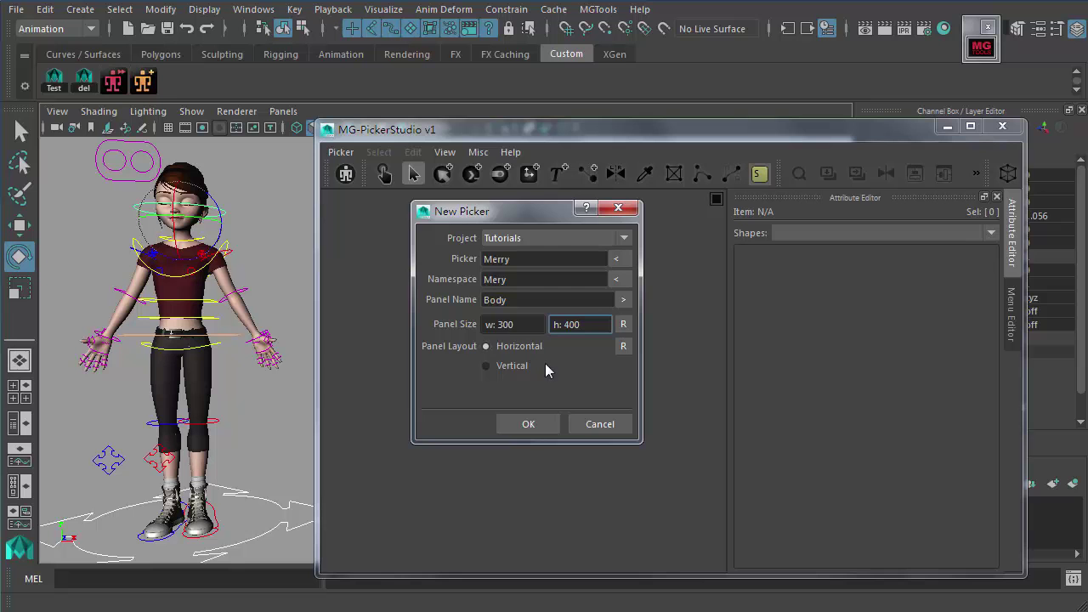
pyautogui.click(528, 427)
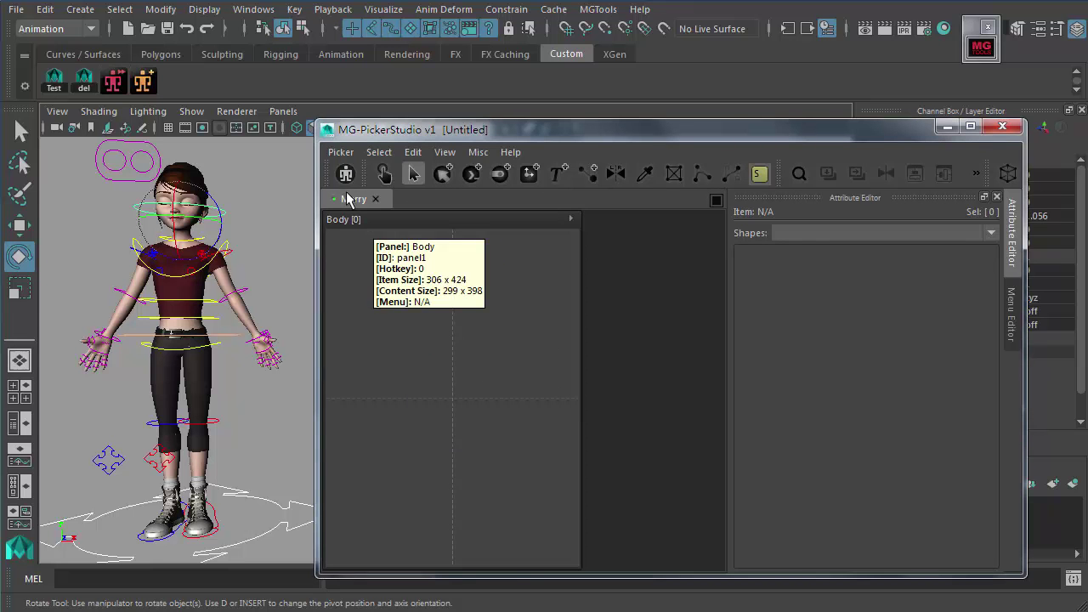
# Widen the picker window slightly and test selecting and deselecting the character's head control in the viewport beside the Merry picker
pyautogui.click(360, 227)
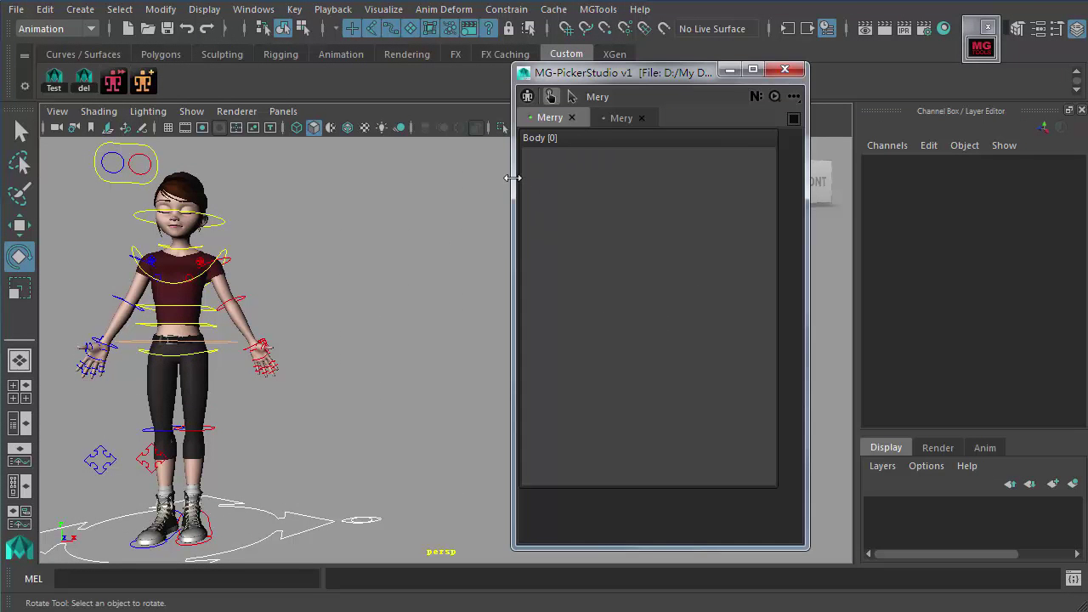
pyautogui.moveTo(513, 178); pyautogui.dragTo(481, 178)
pyautogui.click(218, 216)
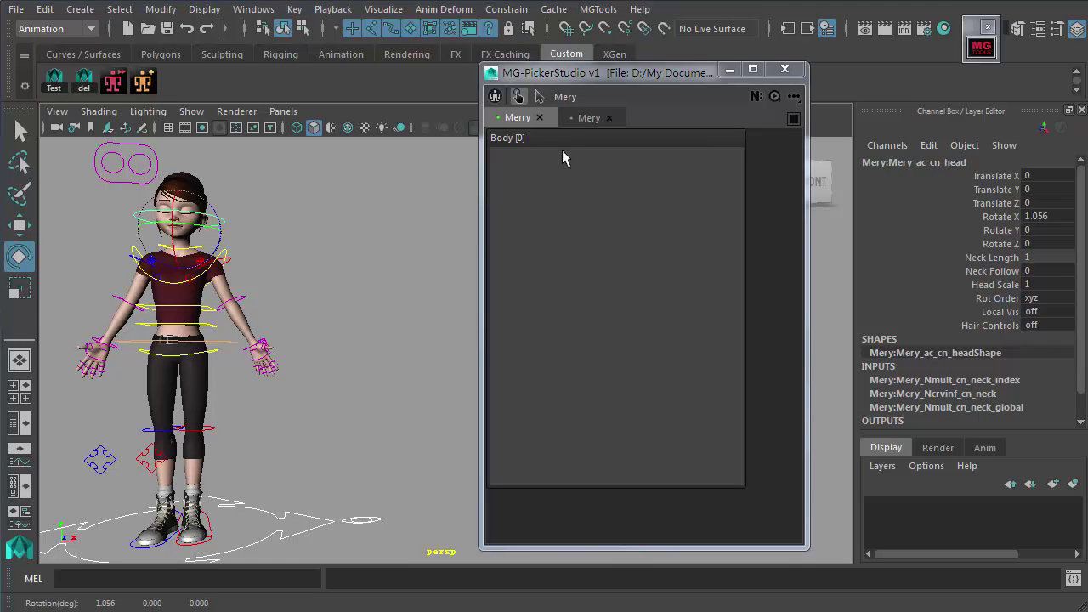
pyautogui.click(277, 279)
pyautogui.click(219, 216)
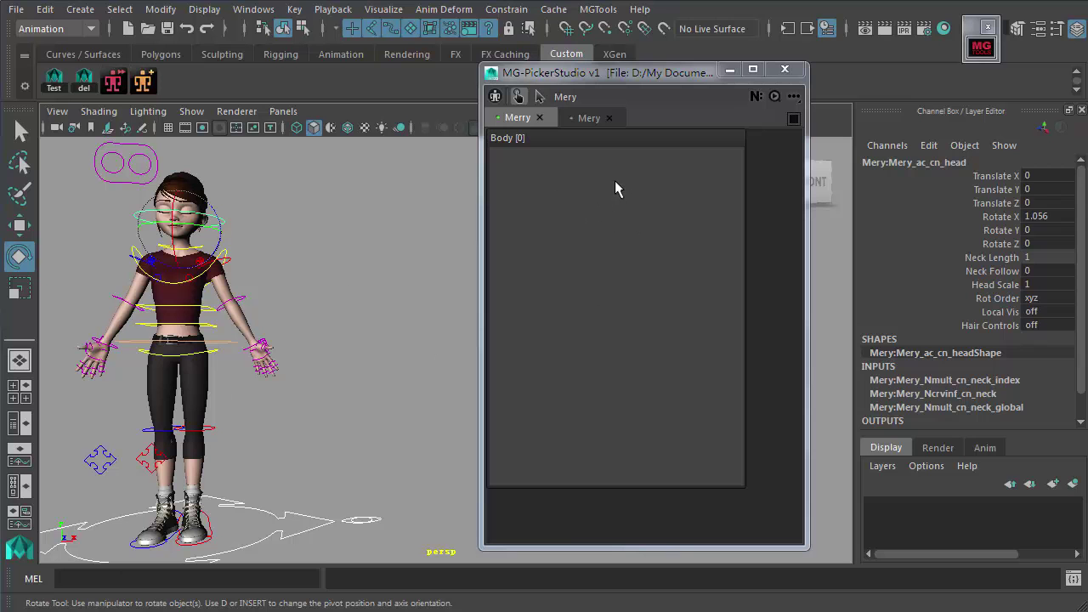
pyautogui.click(224, 214)
pyautogui.click(220, 216)
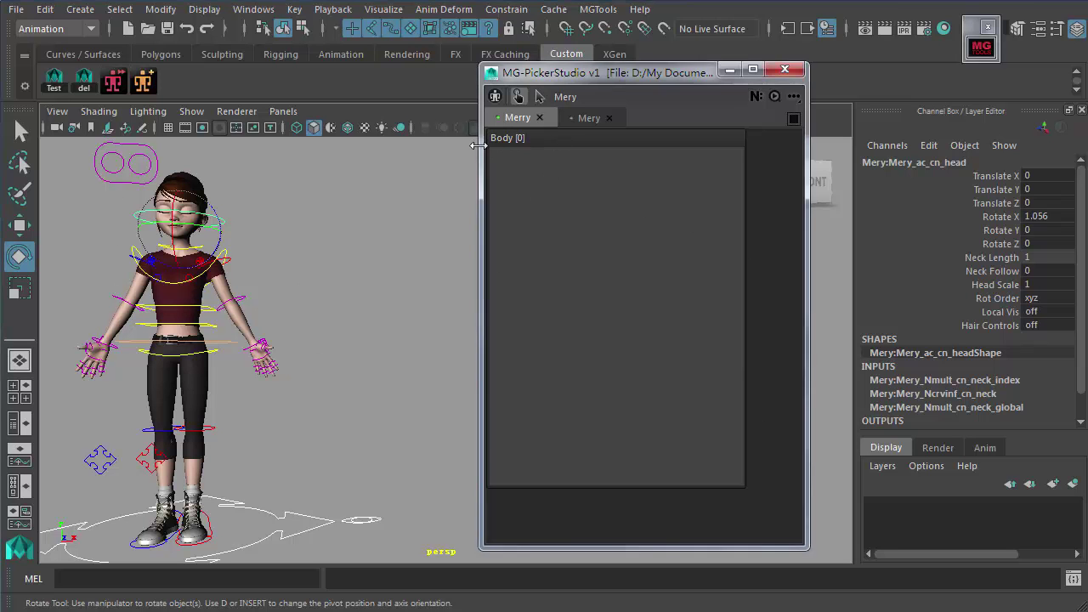
# Clear the selection, switch to the Mery picker in a wider window, and look over its Body, Facial and Merry Vis panels
pyautogui.moveTo(481, 143); pyautogui.dragTo(391, 146)
pyautogui.click(451, 137)
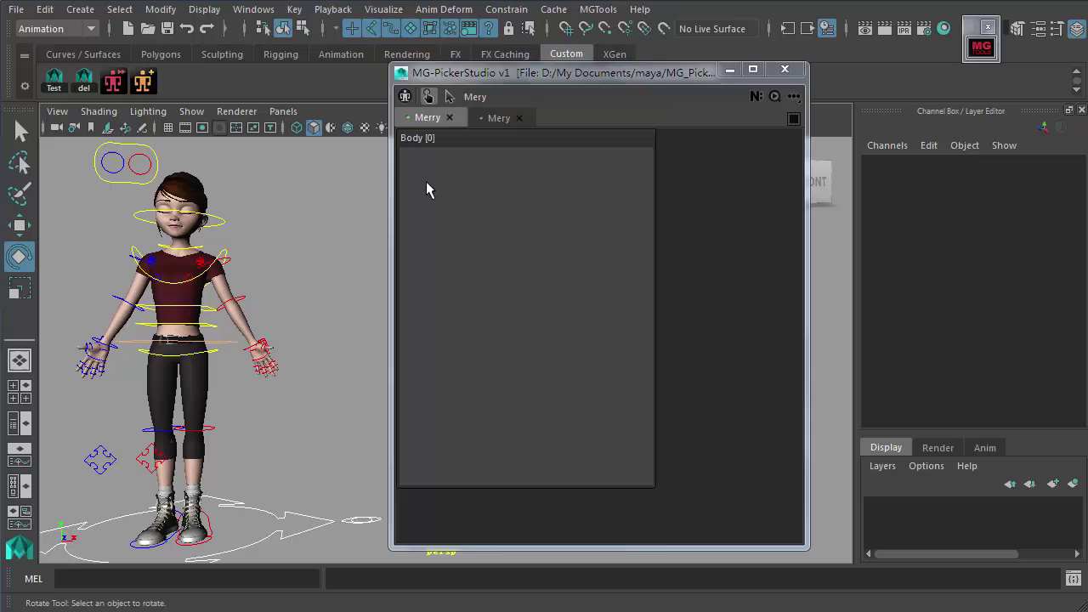
pyautogui.click(483, 117)
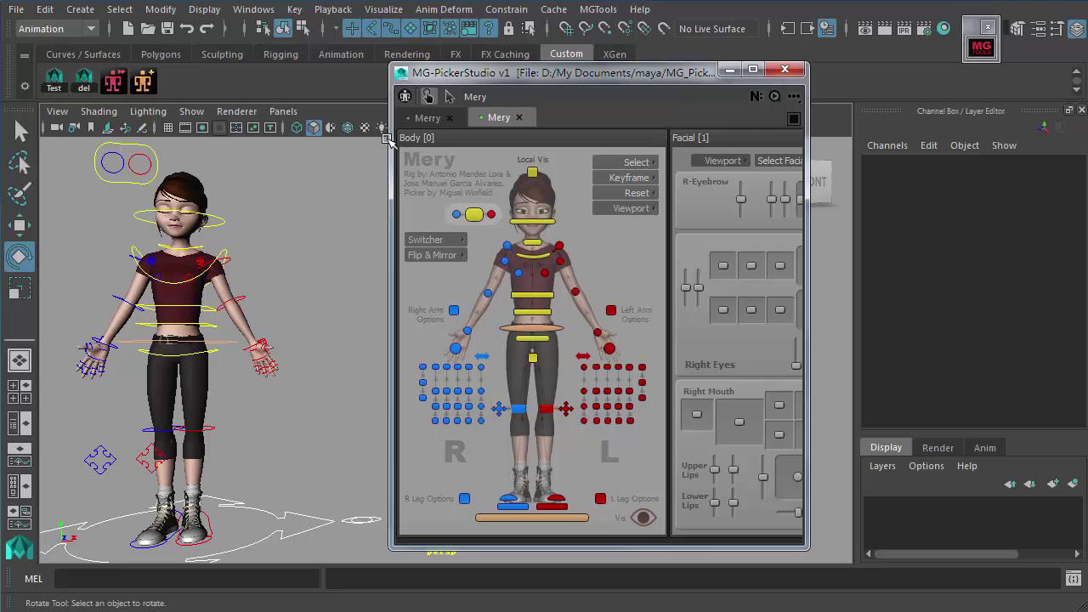
pyautogui.moveTo(388, 138); pyautogui.dragTo(325, 139)
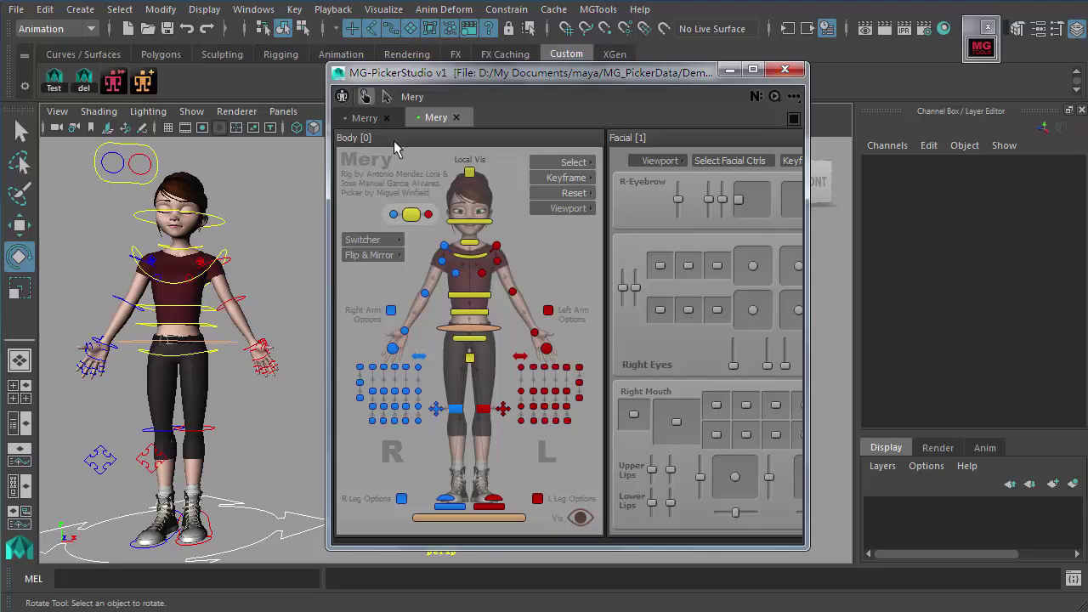
pyautogui.scroll(-3, 517, 138)
pyautogui.moveTo(408, 145); pyautogui.dragTo(334, 144, button='middle')
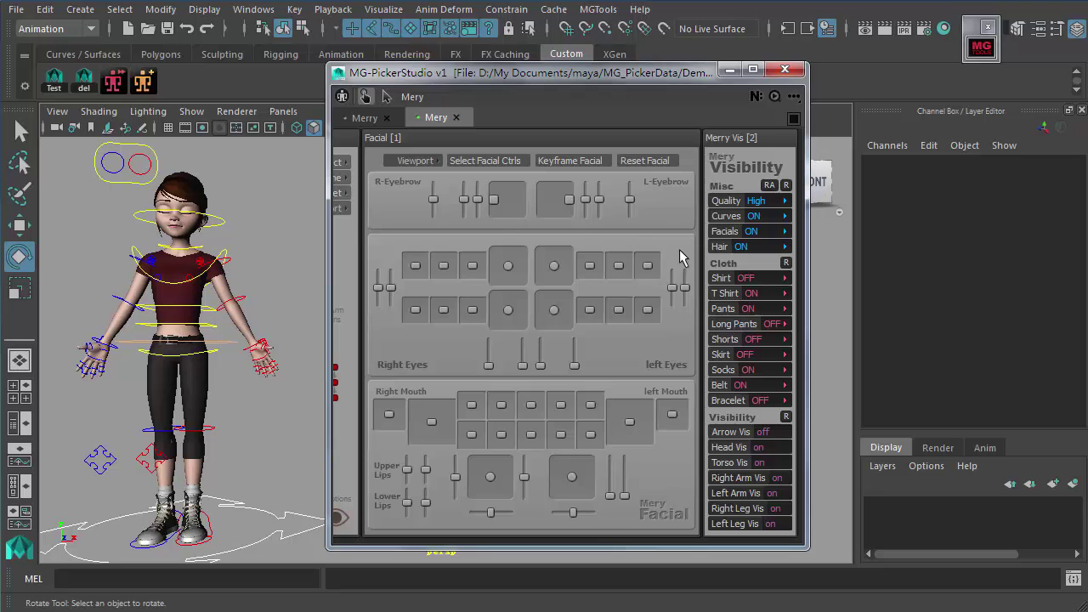
pyautogui.moveTo(415, 323); pyautogui.dragTo(799, 405, button='middle')
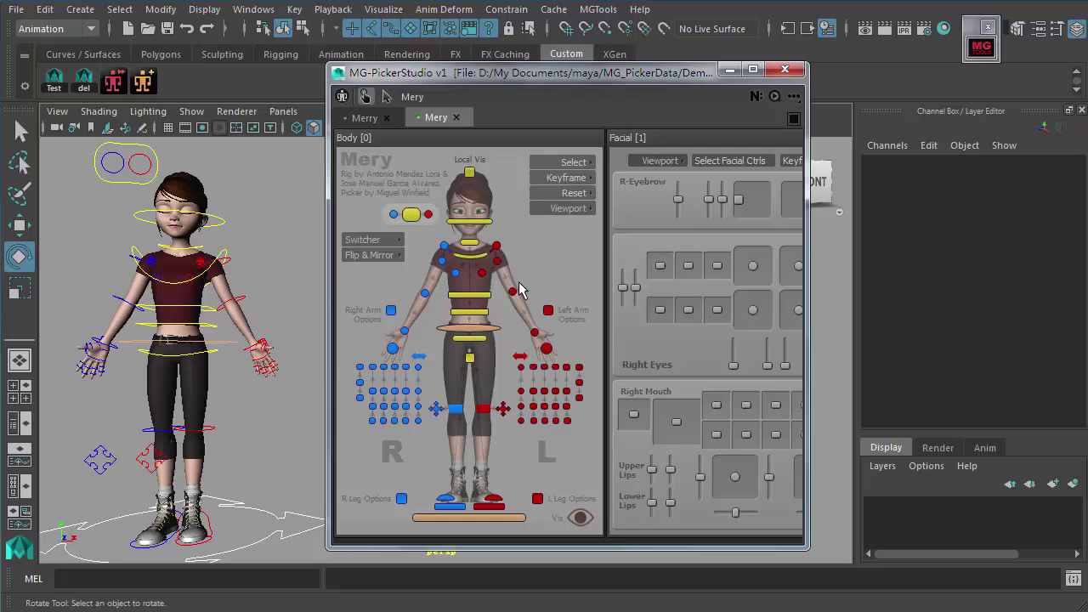
# Narrow the picker window and examine how the Mery picker moves between its Body, Facial and Merry Vis panels
pyautogui.moveTo(328, 250); pyautogui.dragTo(476, 249)
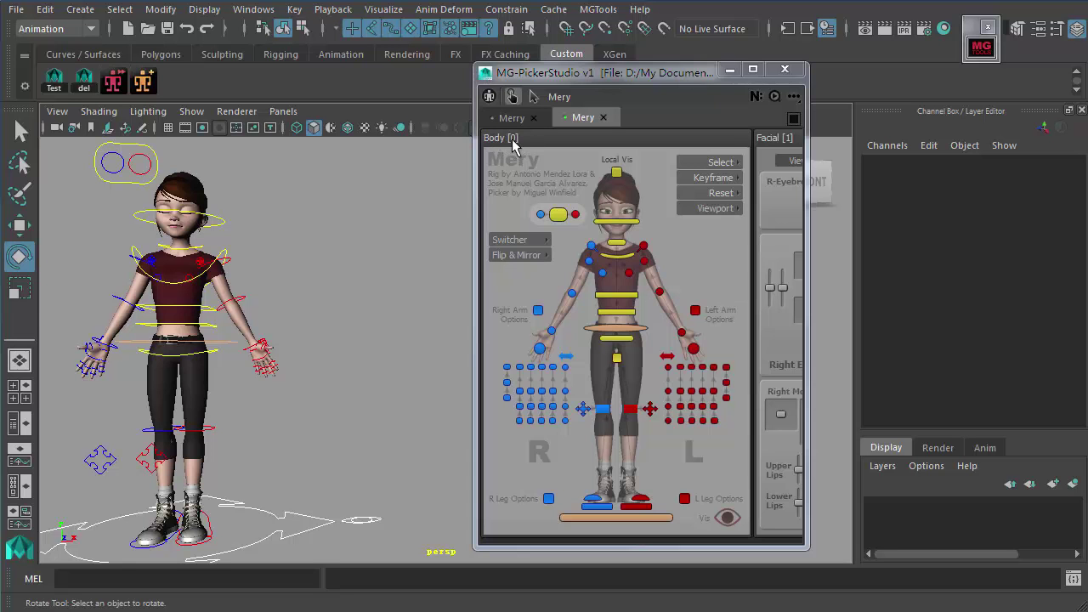
pyautogui.scroll(-3, 595, 158)
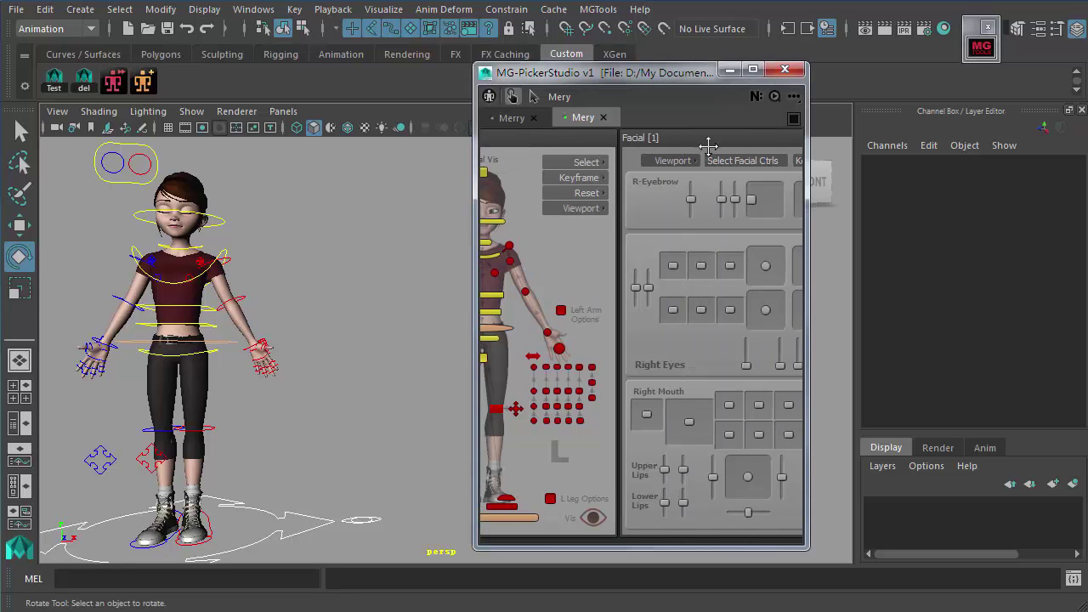
pyautogui.scroll(-3, 617, 166)
pyautogui.scroll(6, 547, 145)
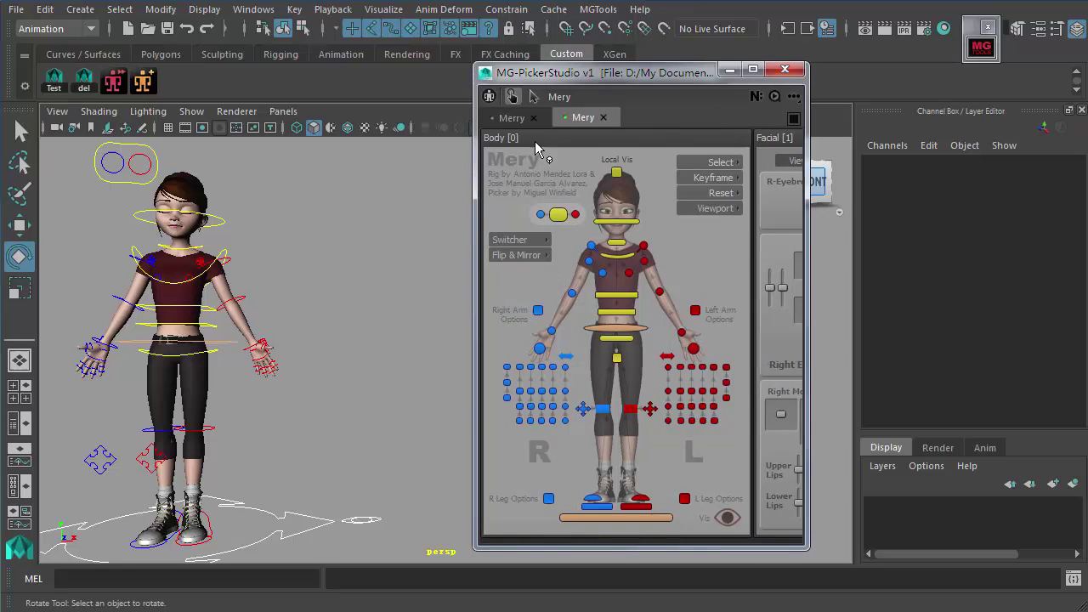
pyautogui.scroll(-3, 535, 141)
pyautogui.scroll(3, 551, 149)
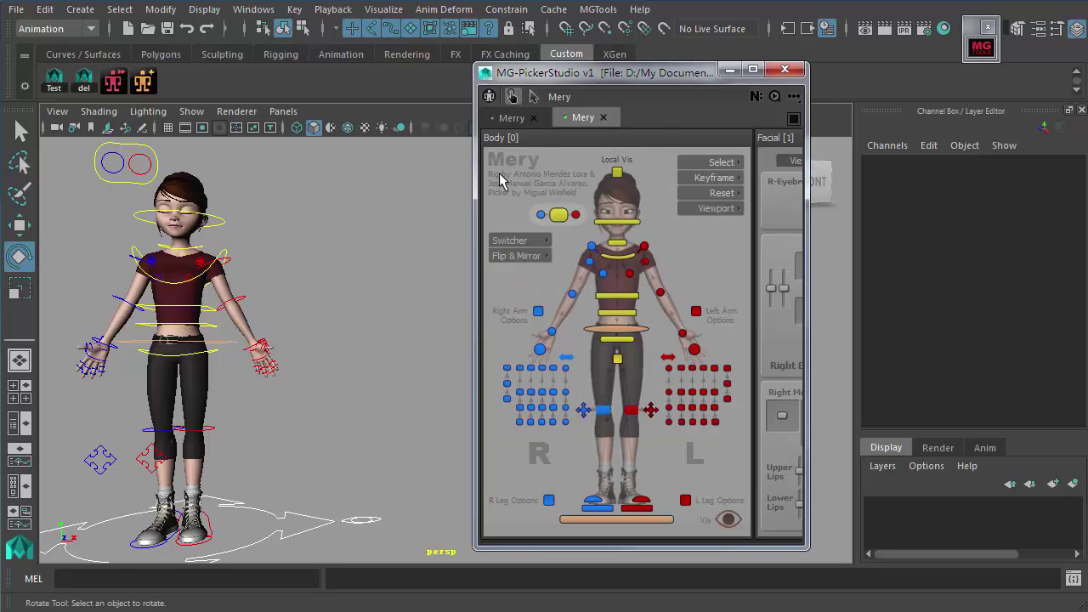
pyautogui.scroll(-3, 553, 161)
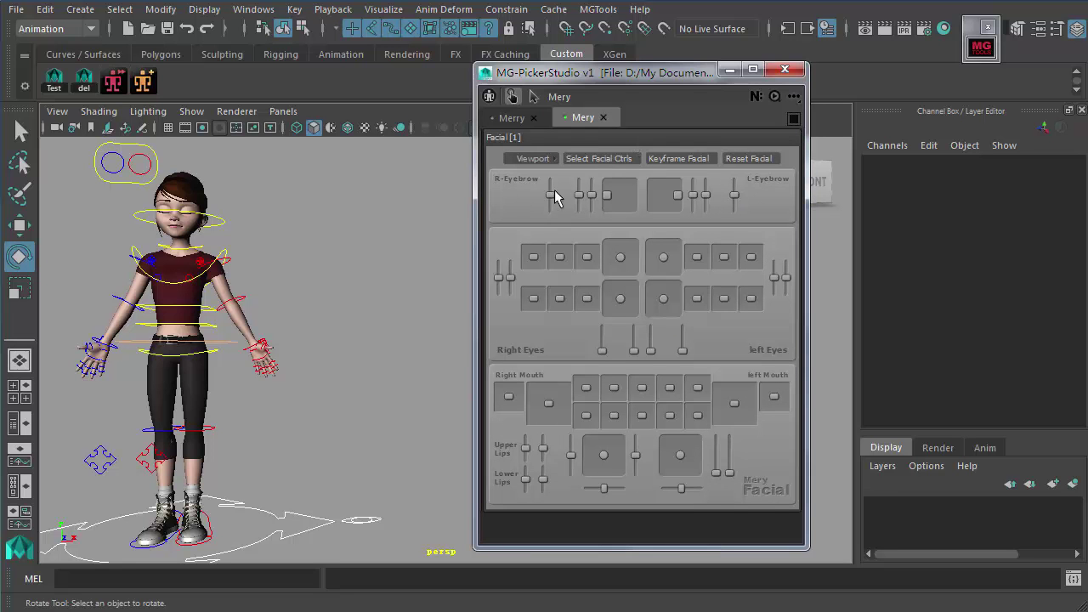
pyautogui.scroll(-3, 538, 183)
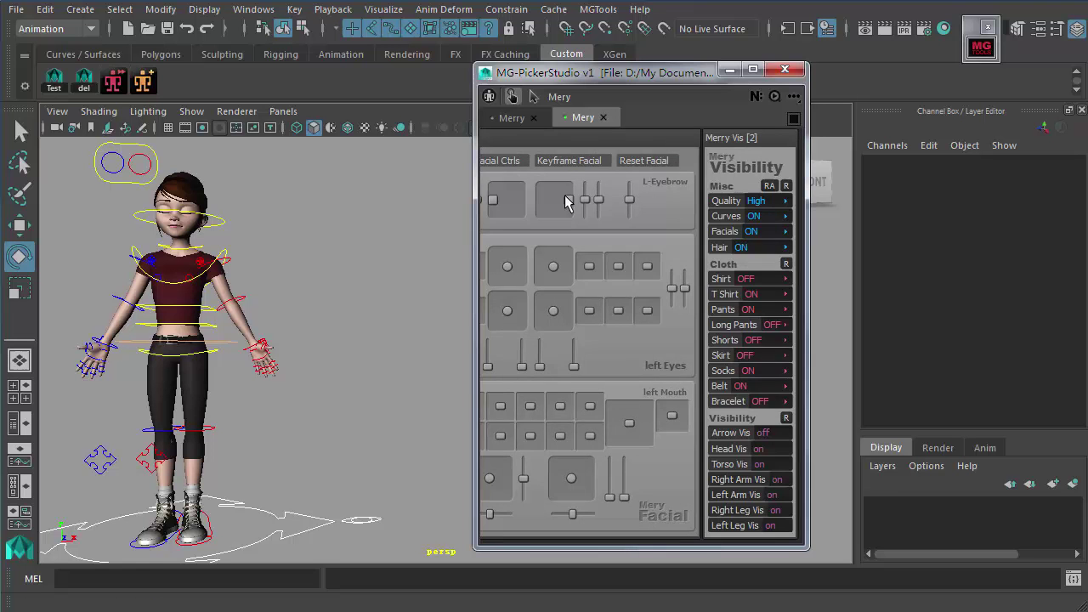
pyautogui.scroll(6, 563, 199)
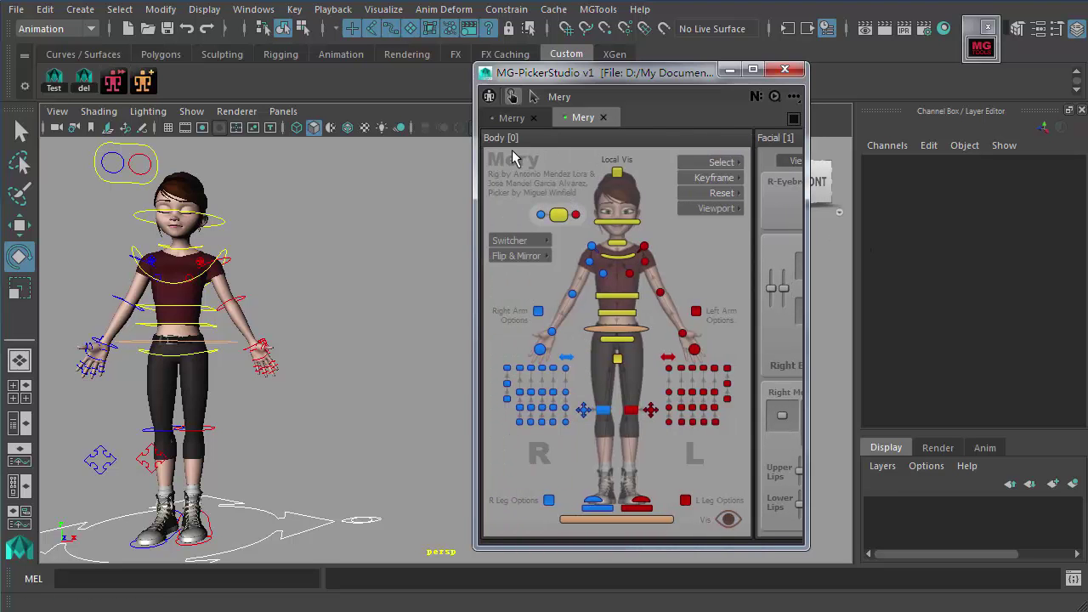
pyautogui.scroll(-3, 633, 189)
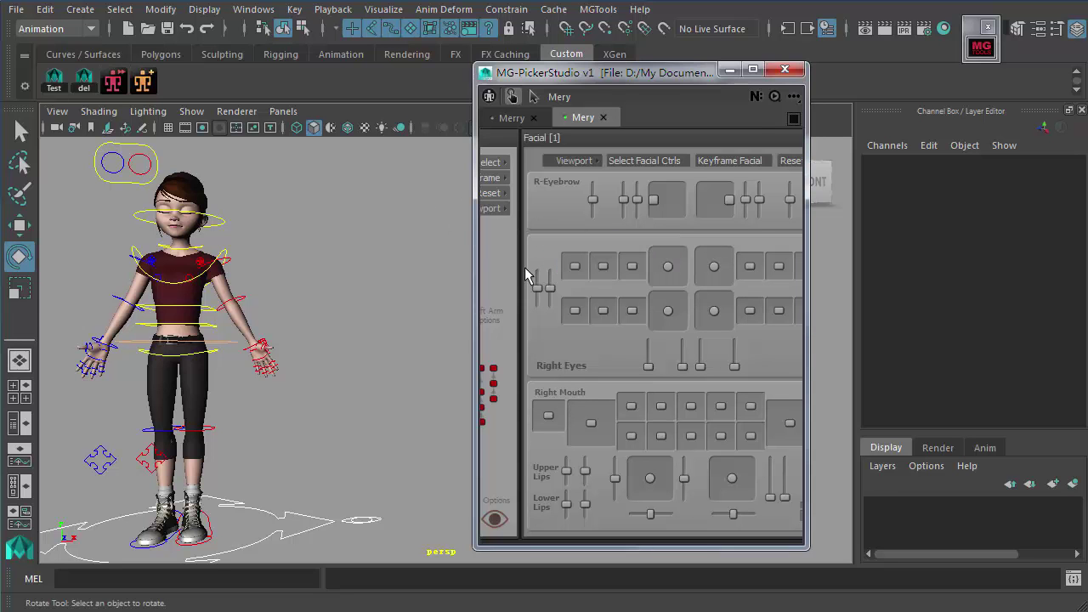
pyautogui.hscroll(-3, 524, 267)
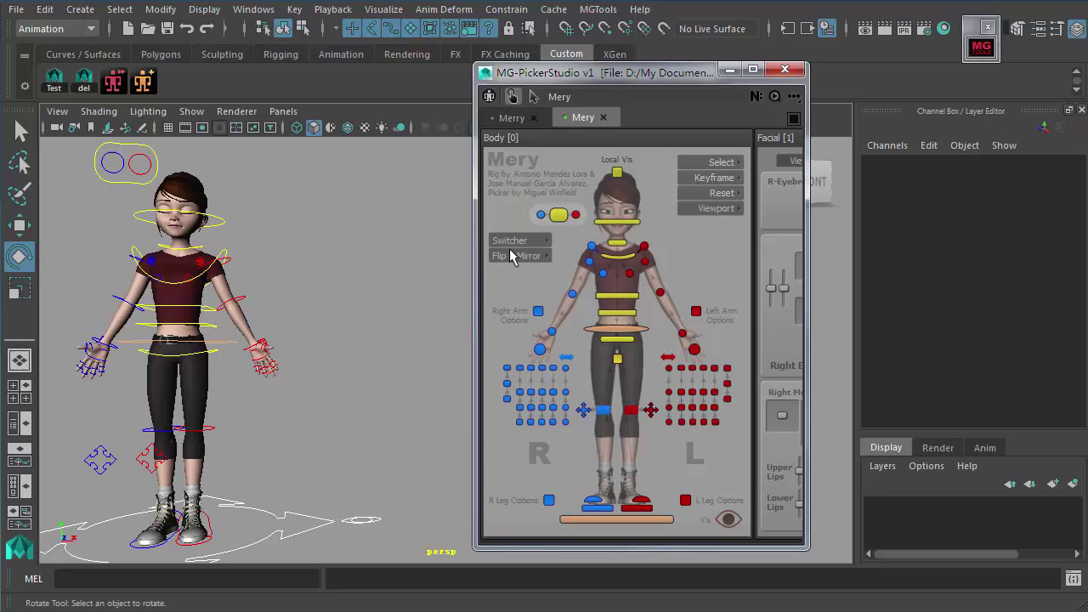
pyautogui.hscroll(3, 510, 251)
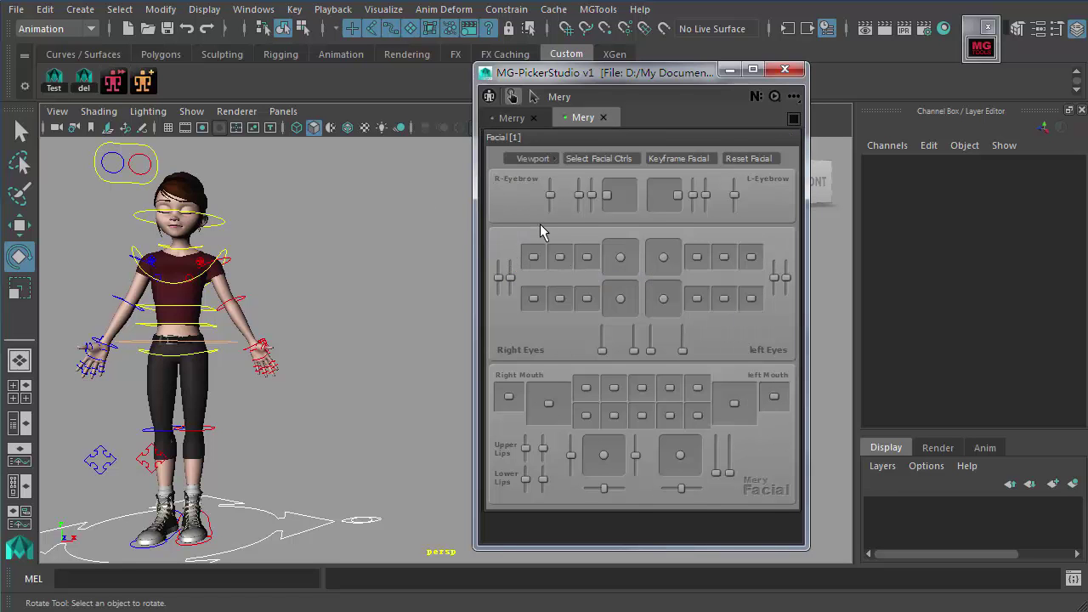
pyautogui.hscroll(3, 540, 224)
pyautogui.hscroll(-3, 624, 236)
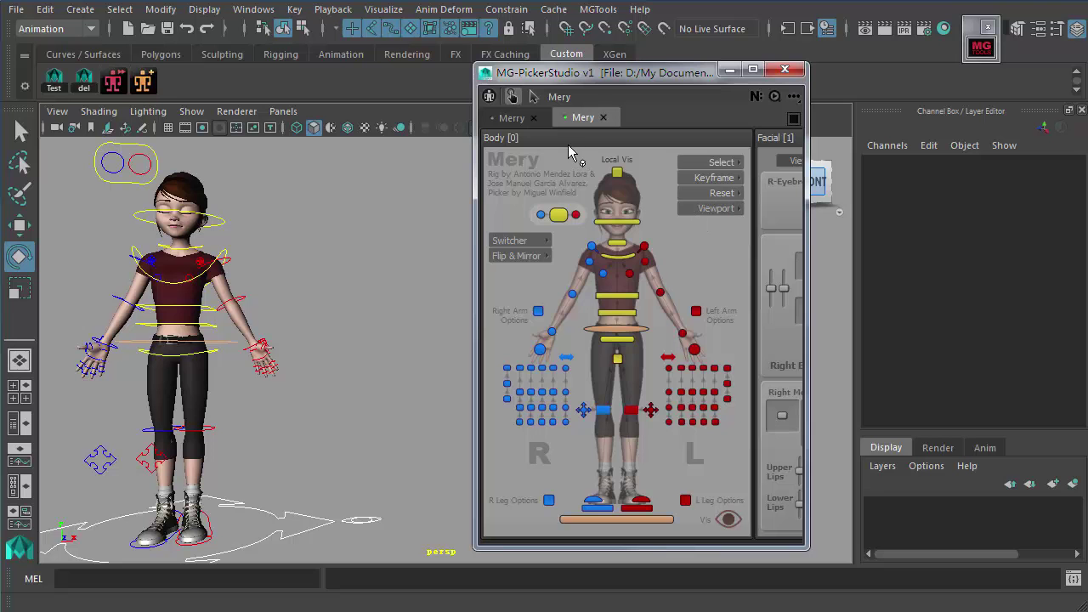
pyautogui.moveTo(664, 164); pyautogui.dragTo(469, 164, button='middle')
pyautogui.moveTo(579, 164); pyautogui.dragTo(536, 240, button='middle')
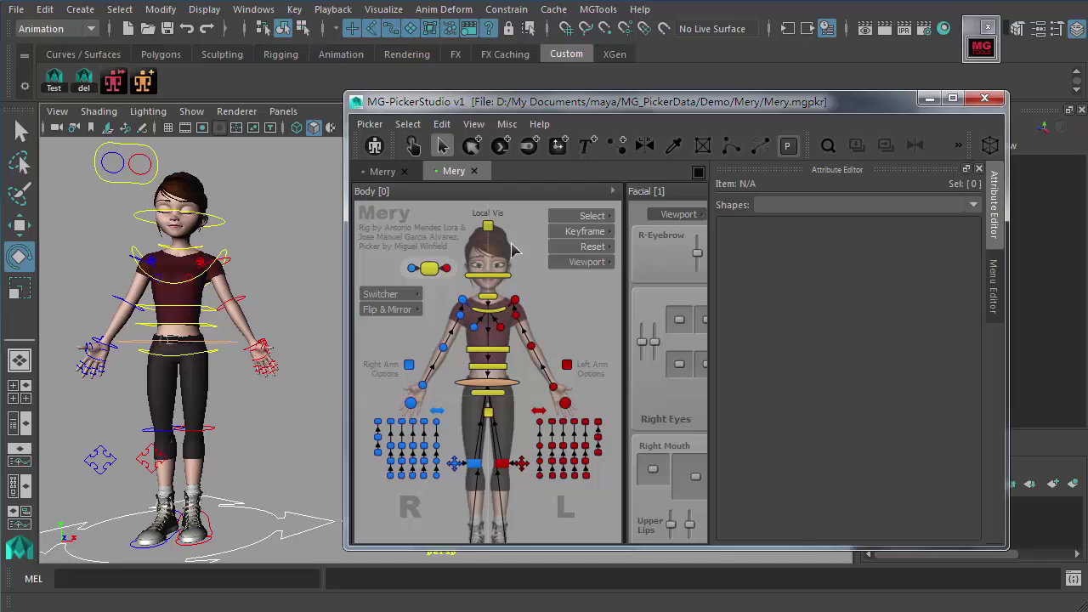
# Select the Mery picker's Body panel in the enlarged designer window and review its attributes, from roundness to background image settings
pyautogui.click(490, 199)
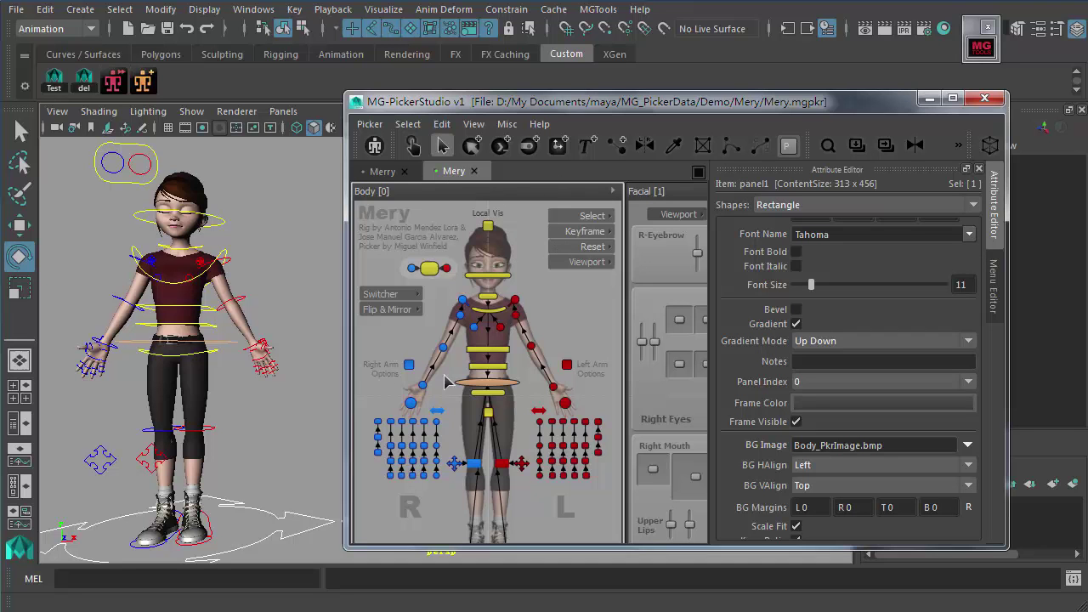
pyautogui.hscroll(1, 540, 278)
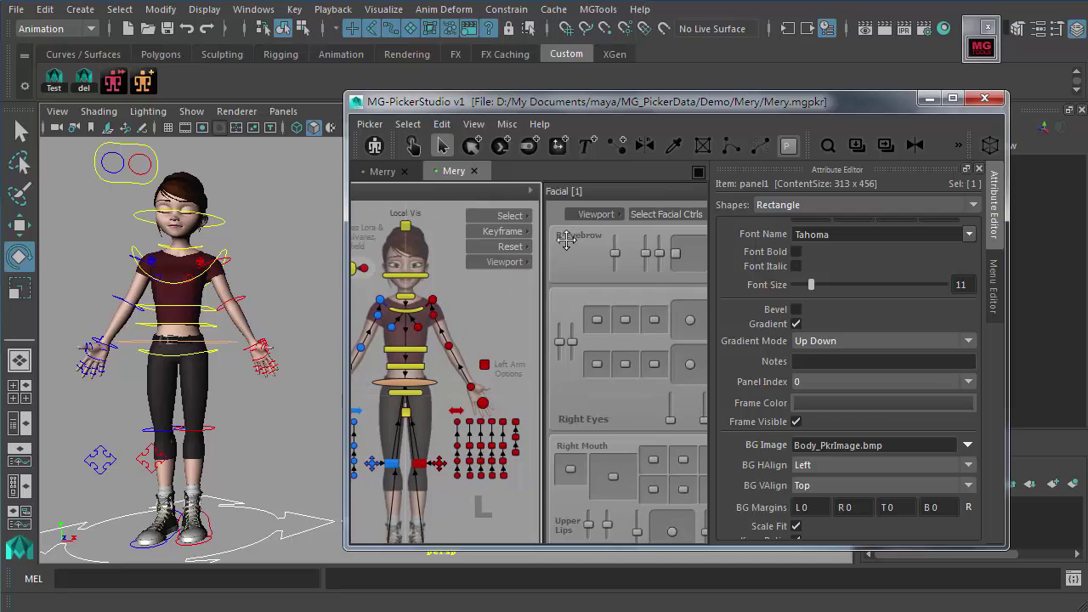
pyautogui.hscroll(1, 463, 247)
pyautogui.hscroll(-2, 404, 316)
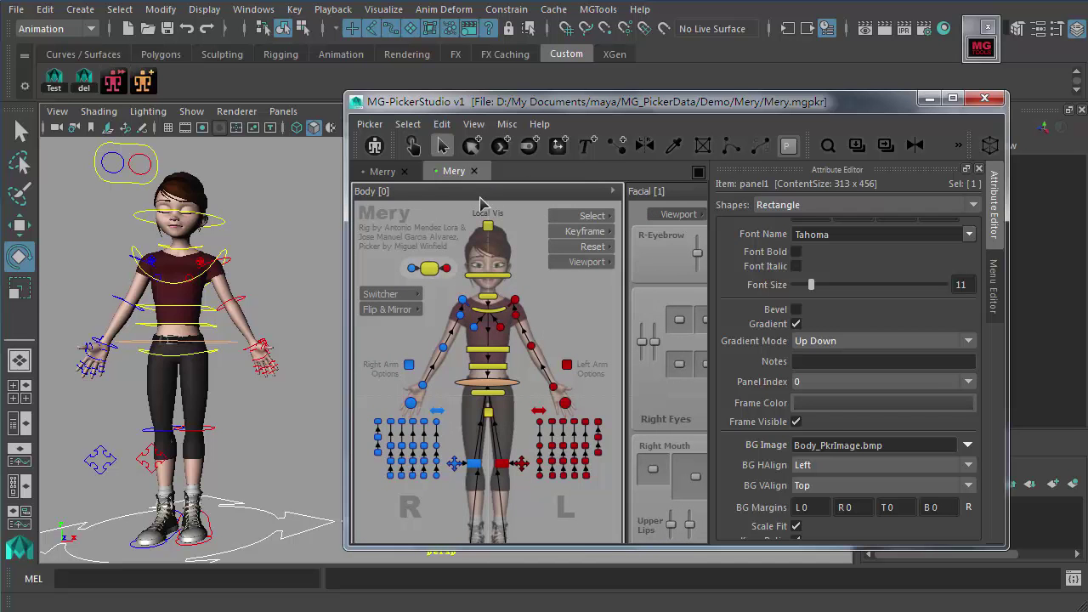
pyautogui.moveTo(473, 198); pyautogui.dragTo(531, 193, button='middle')
pyautogui.moveTo(347, 87); pyautogui.dragTo(259, 53)
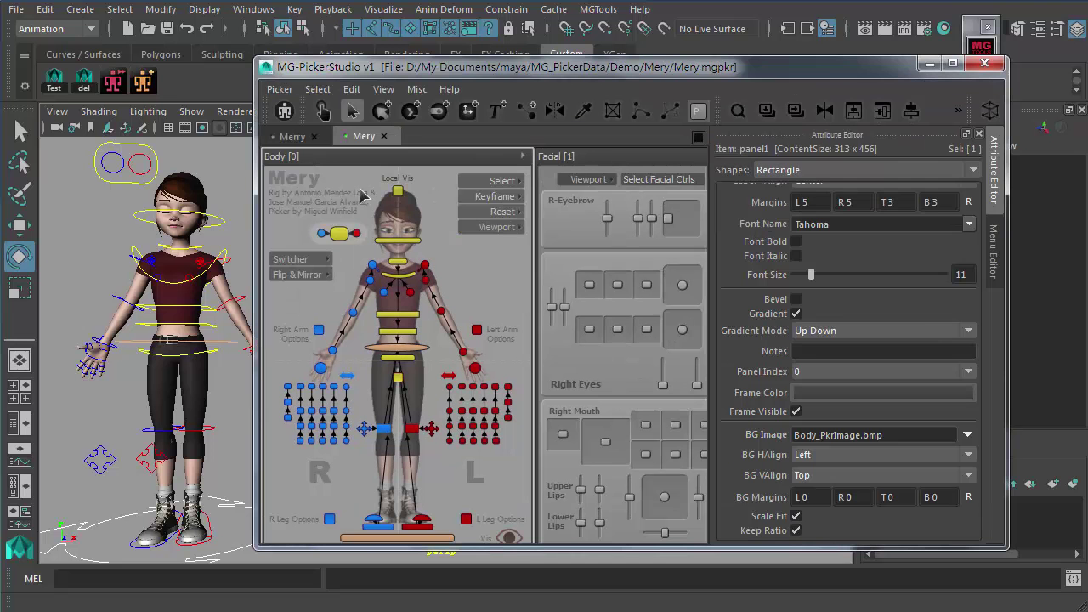
pyautogui.click(421, 156)
pyautogui.scroll(8, 748, 332)
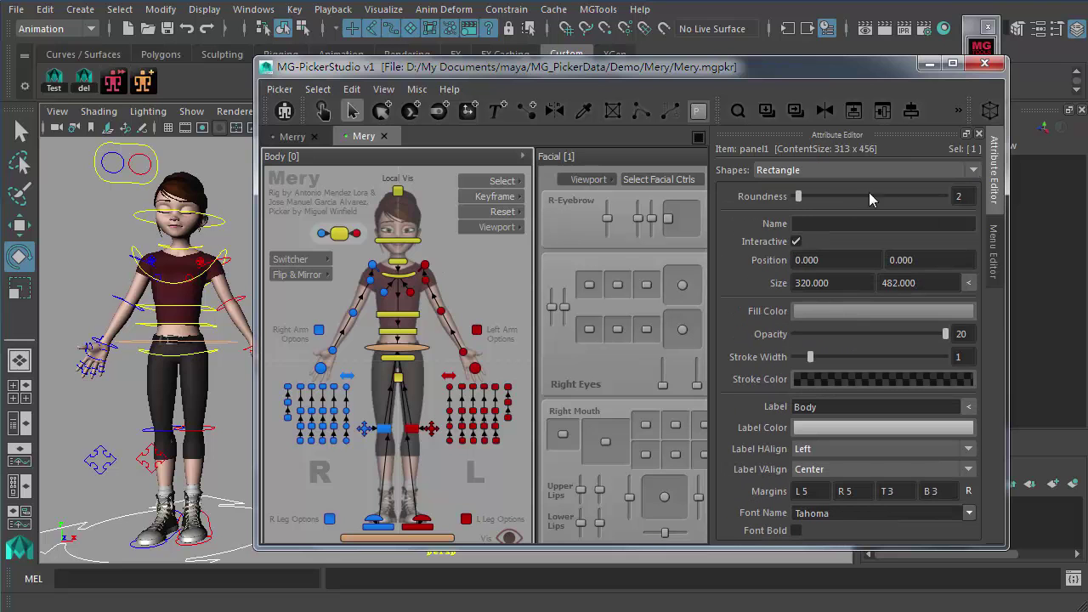
pyautogui.scroll(-3, 752, 281)
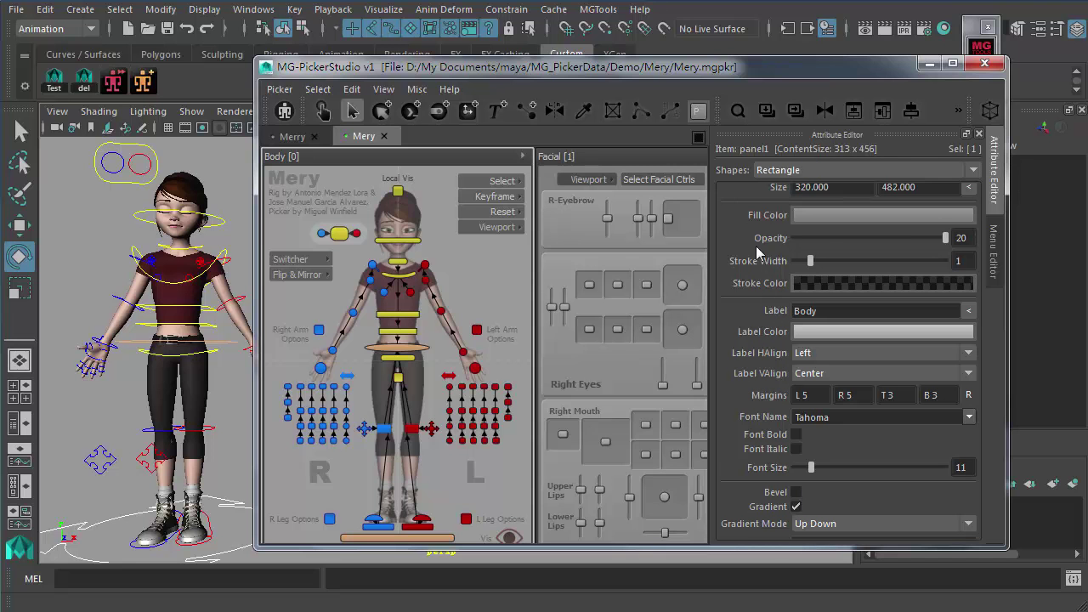
pyautogui.scroll(3, 756, 245)
# Switch to the Merry picker and set its Body panel's fill color to light gray, after trying yellow
pyautogui.click(293, 136)
pyautogui.click(428, 175)
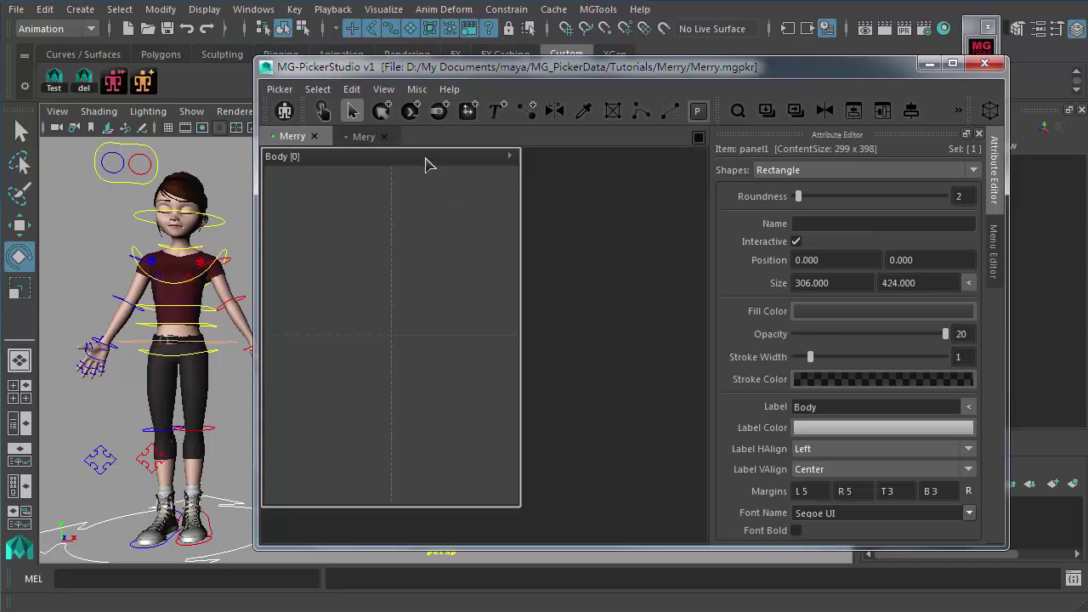
pyautogui.scroll(-2, 791, 257)
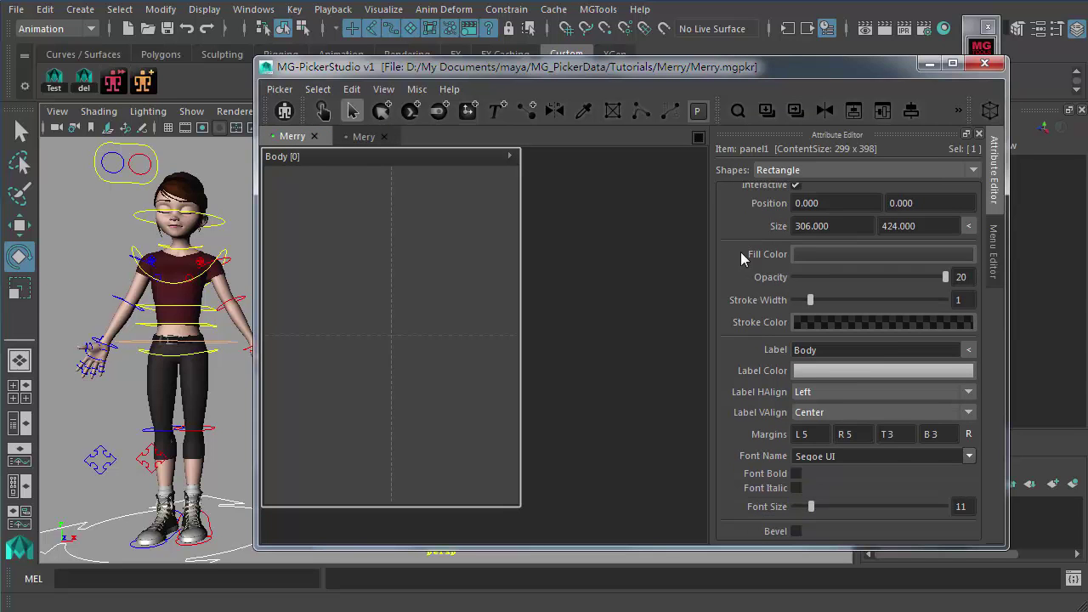
pyautogui.click(797, 251)
pyautogui.click(840, 299)
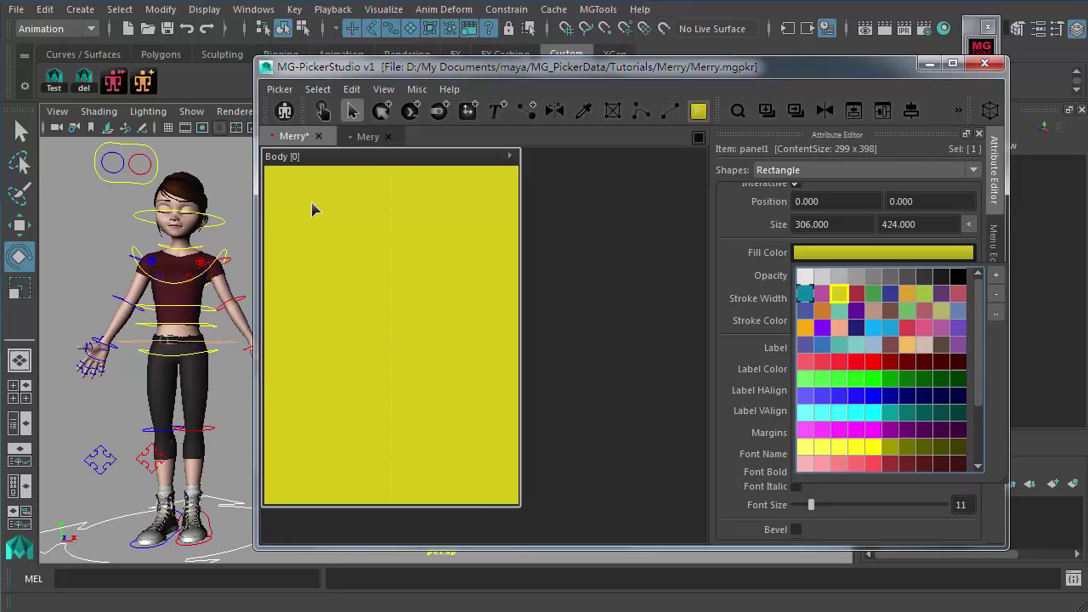
pyautogui.click(844, 278)
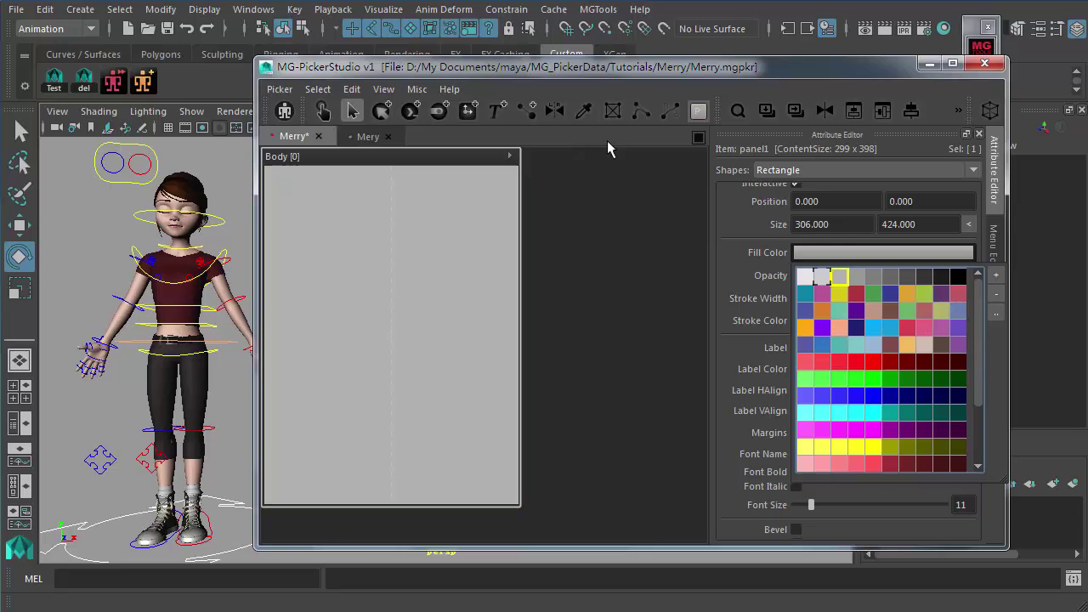
pyautogui.click(759, 248)
# Check the Panel Index choices for the Merry picker's Body panel and keep index 0
pyautogui.scroll(-3, 759, 337)
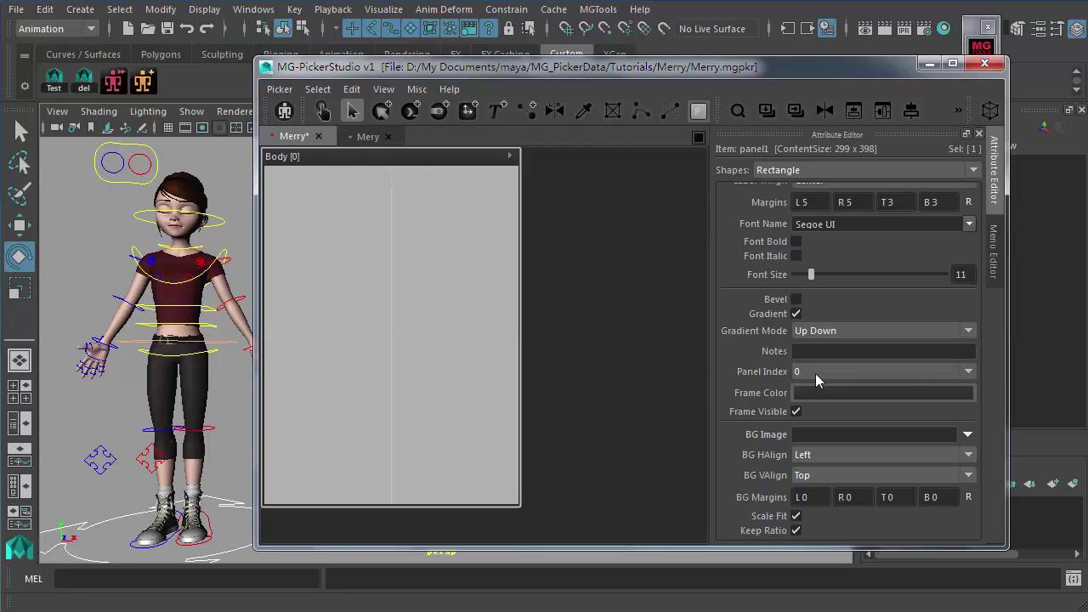
pyautogui.click(827, 373)
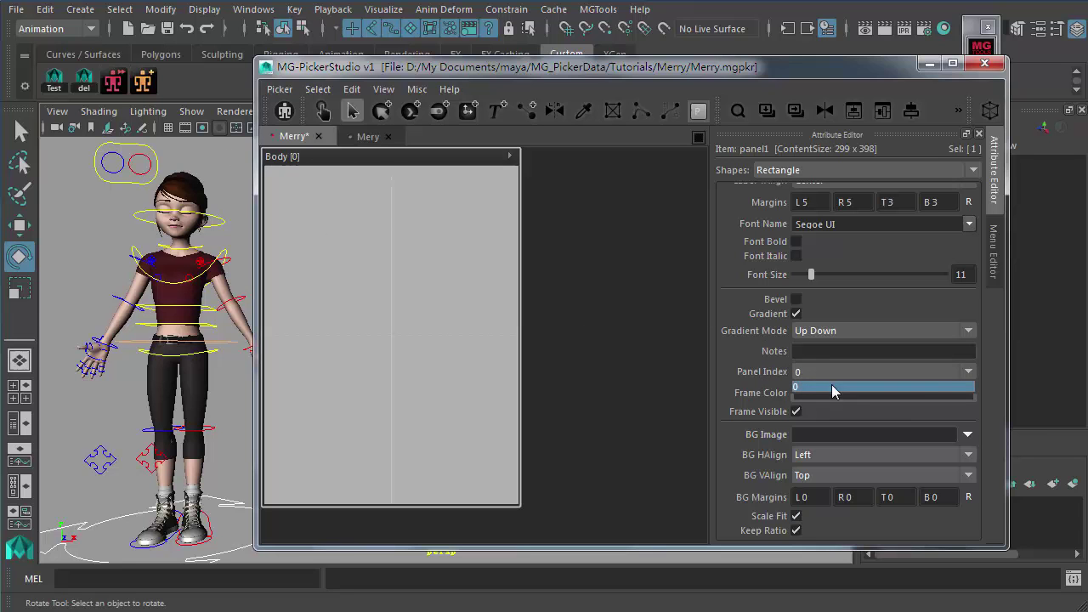
pyautogui.click(812, 389)
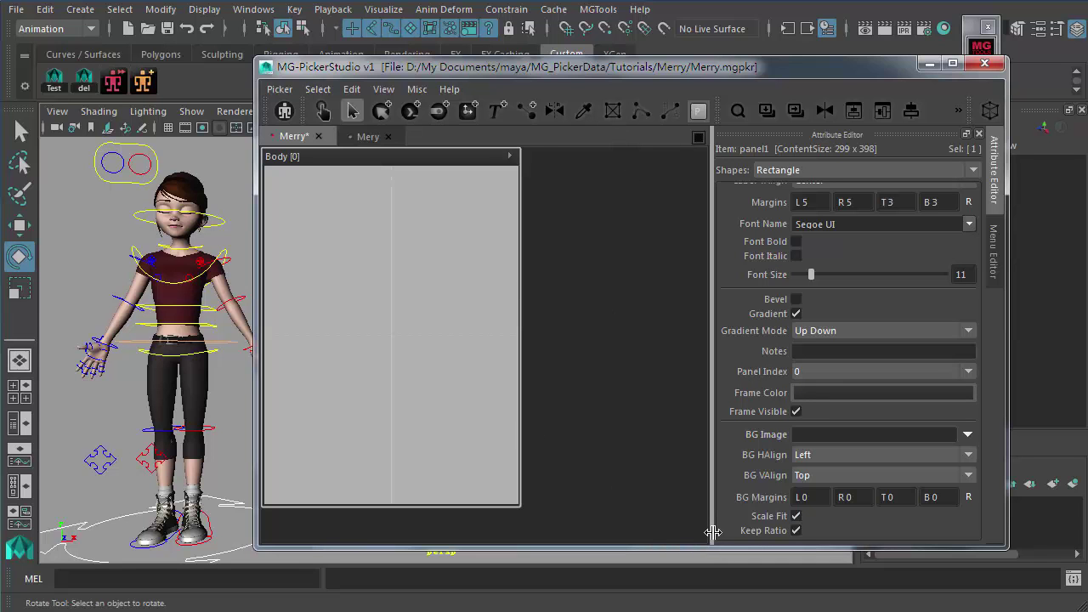
# Set the Merry picker's Body panel frame color to dark gray, after trying olive green
pyautogui.click(807, 393)
pyautogui.click(932, 439)
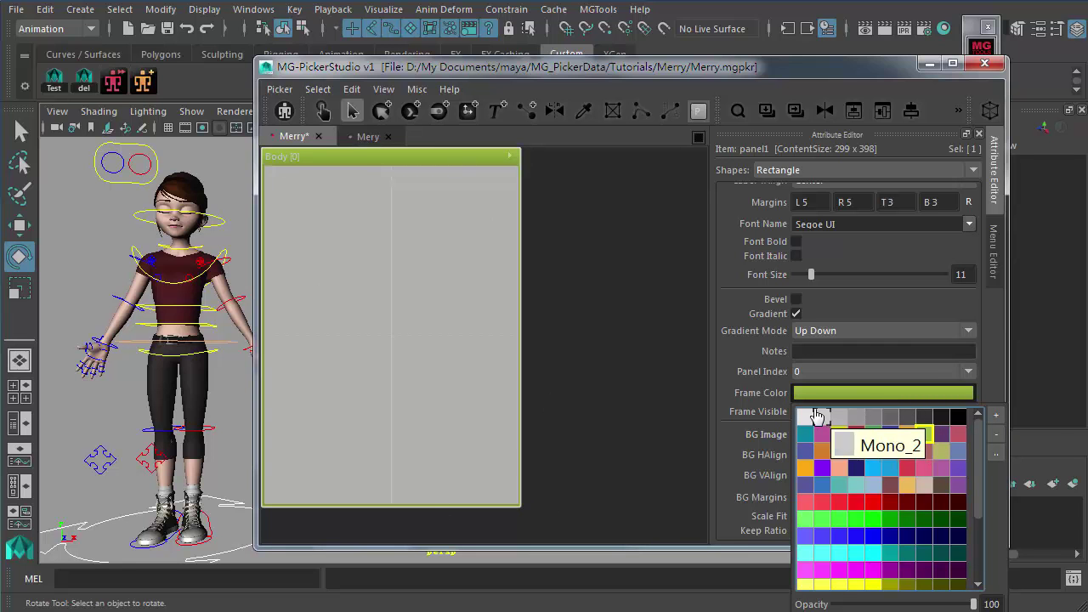
pyautogui.click(936, 420)
pyautogui.click(924, 418)
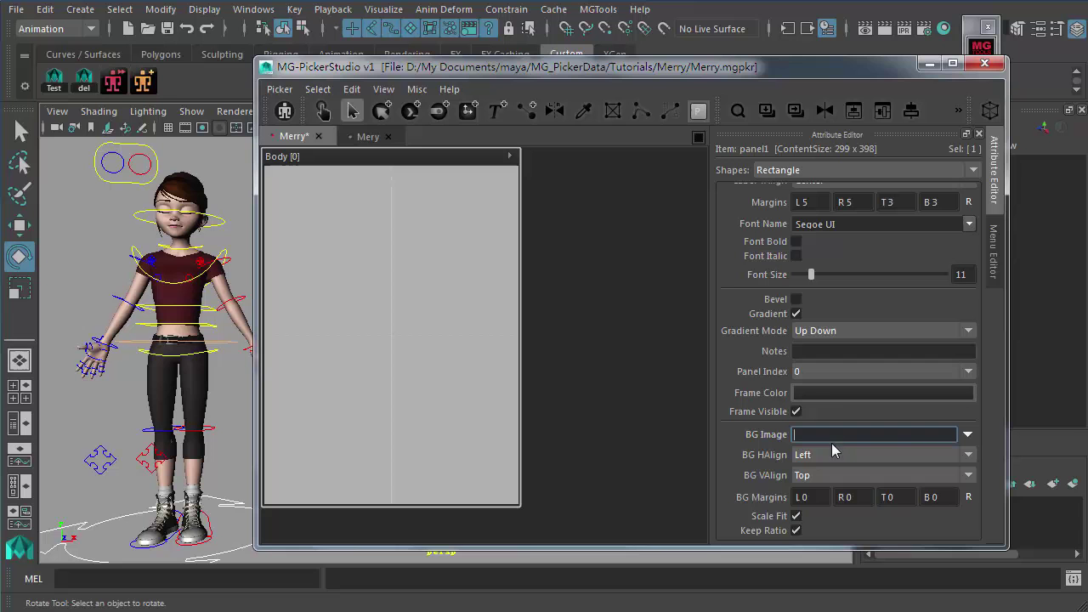
pyautogui.click(968, 436)
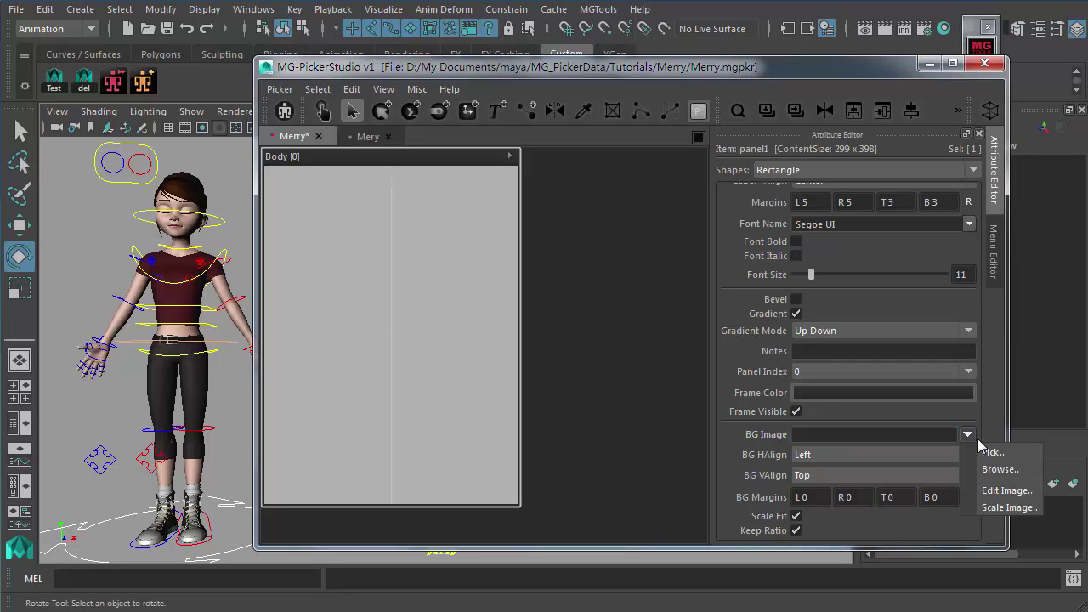
pyautogui.click(991, 453)
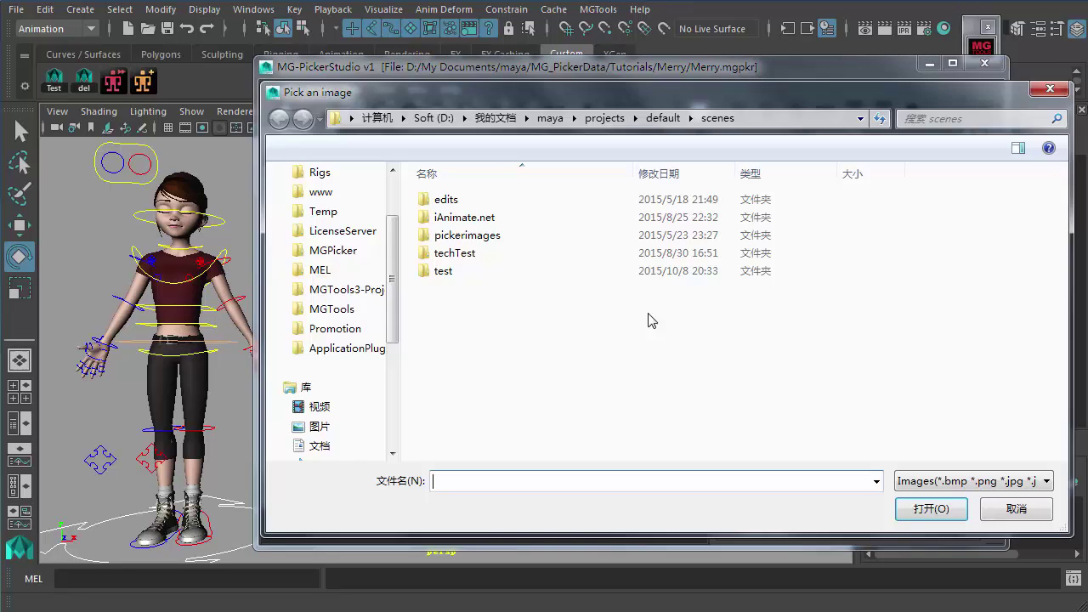
pyautogui.click(1017, 511)
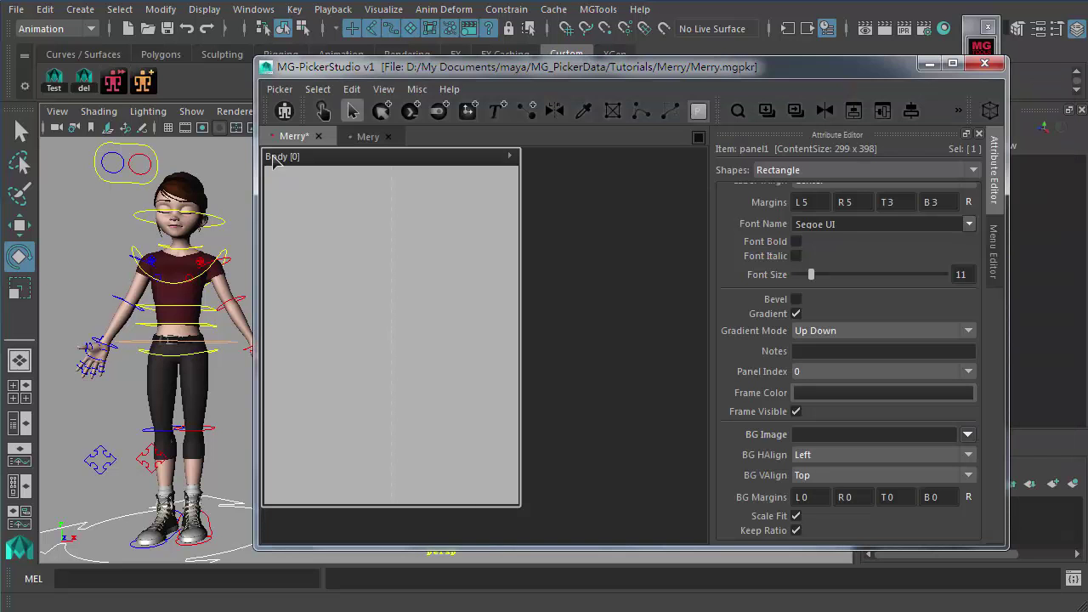
# Deselect the Body panel and save the Merry picker
pyautogui.click(522, 326)
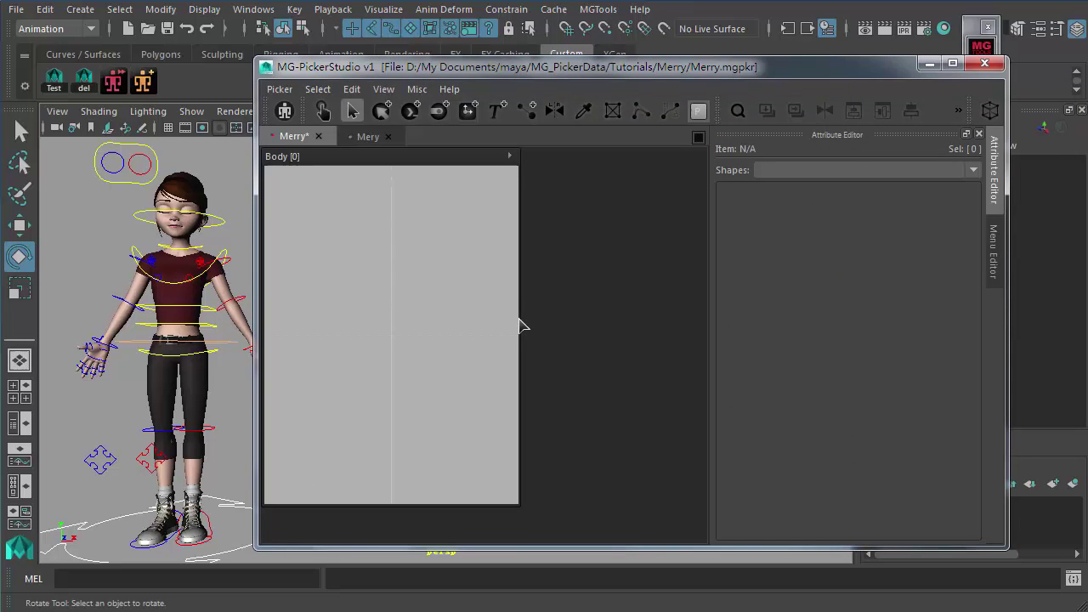
pyautogui.hotkey('ctrl', 's')
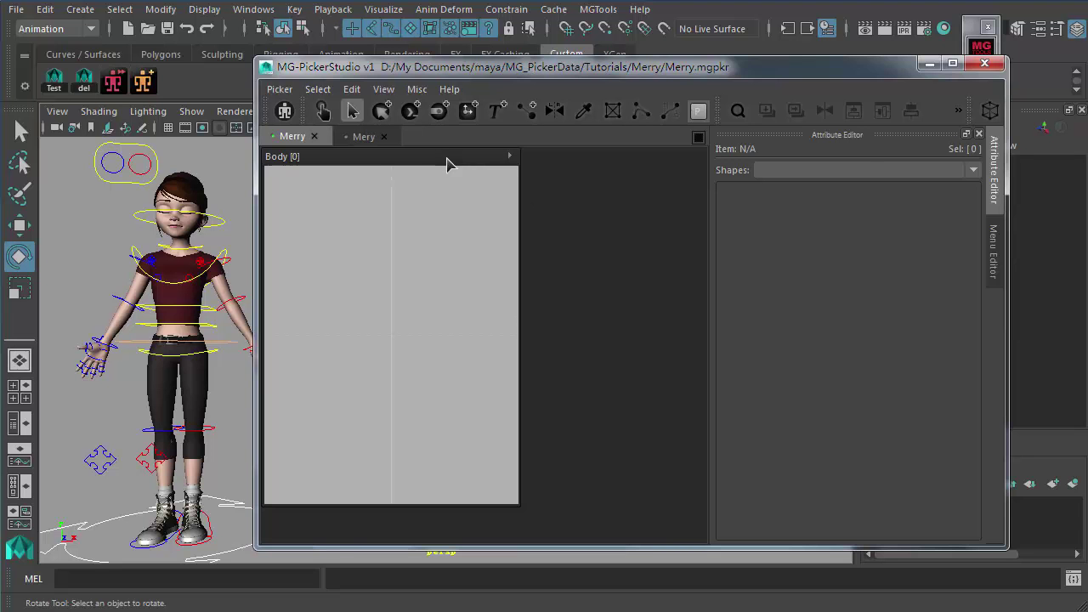
# Examine the panel options of the Merry picker's Body panel and of the Mery picker's Body and Facial panels
pyautogui.click(407, 163)
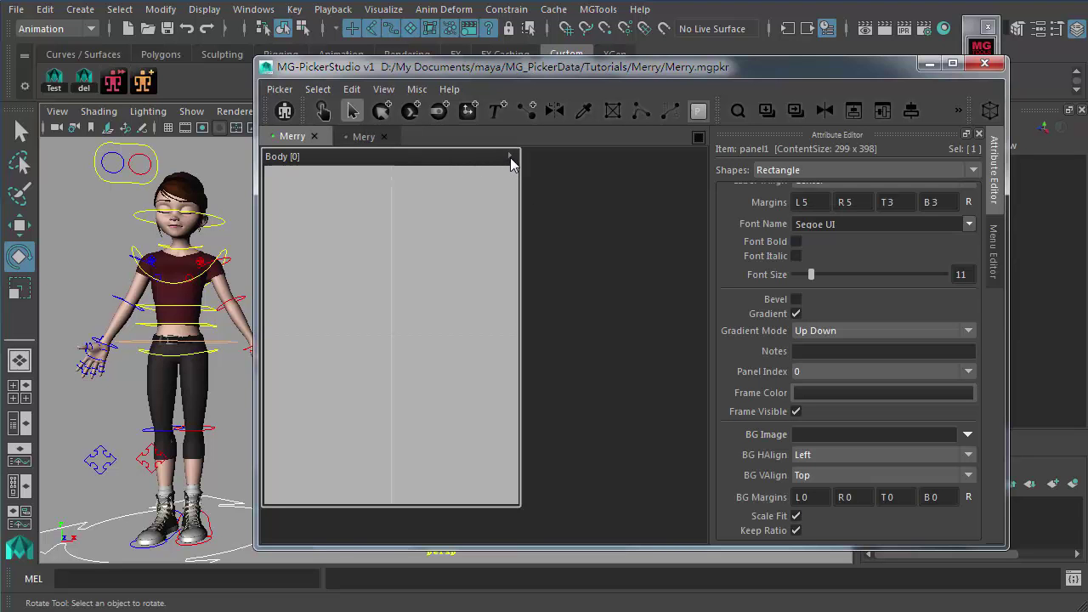
pyautogui.click(510, 157)
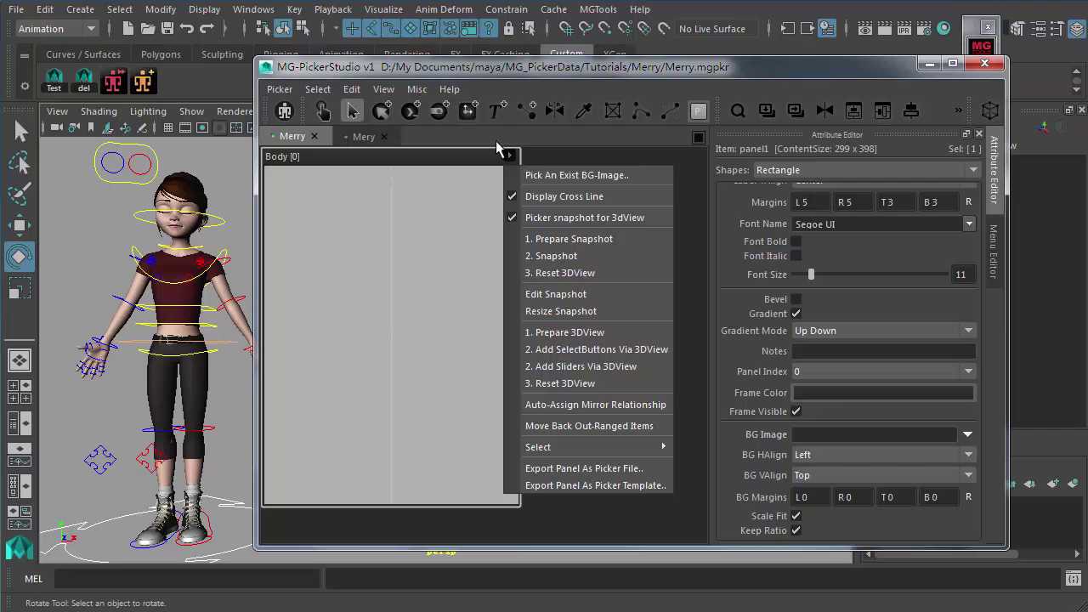
pyautogui.click(502, 163)
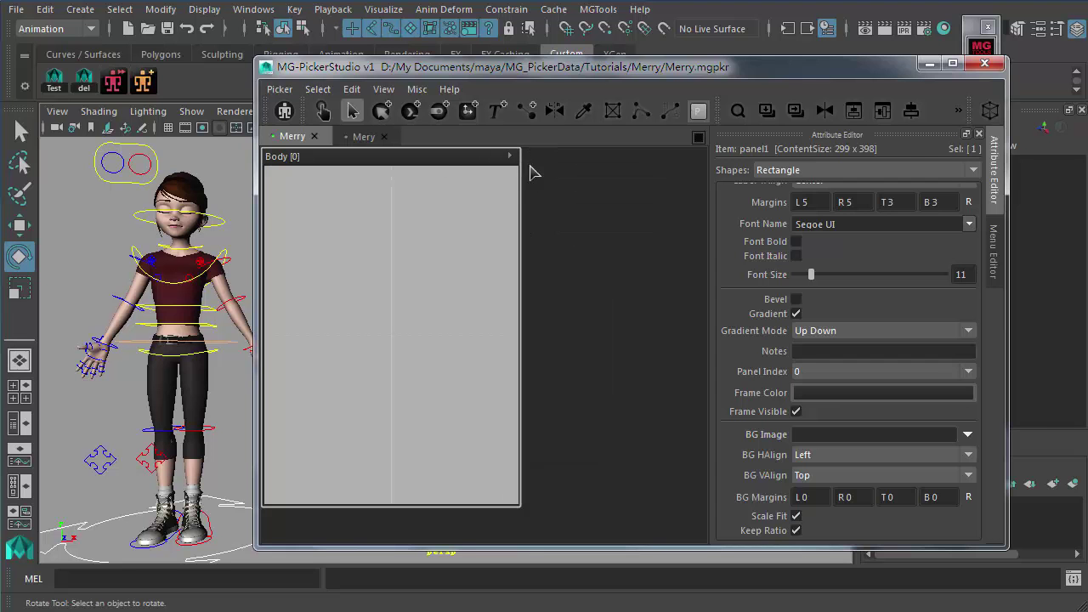
pyautogui.click(553, 184)
pyautogui.click(357, 137)
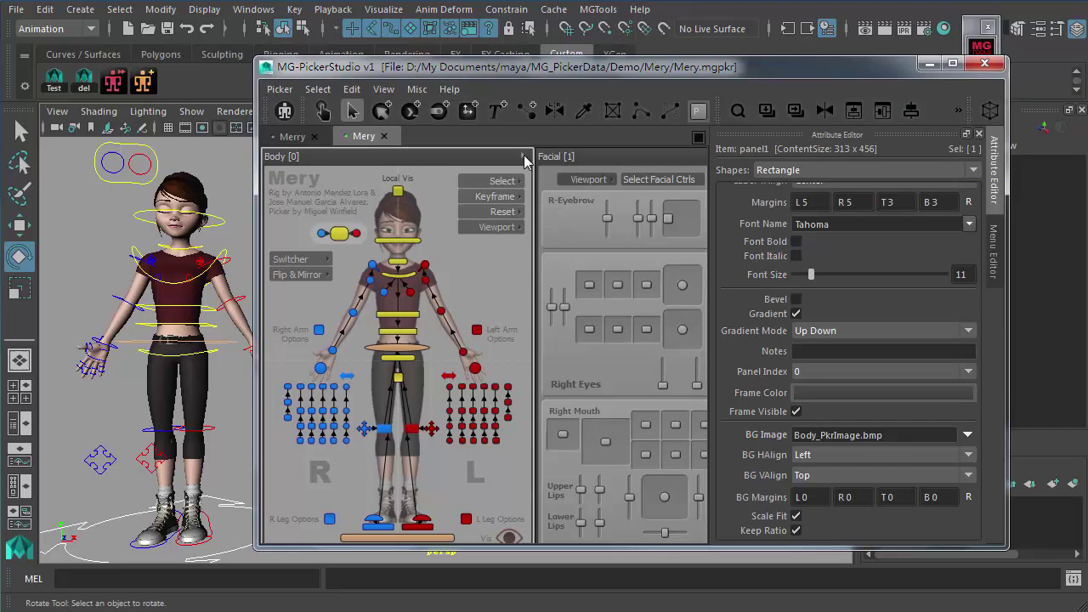
pyautogui.click(522, 156)
pyautogui.click(493, 166)
pyautogui.click(574, 161)
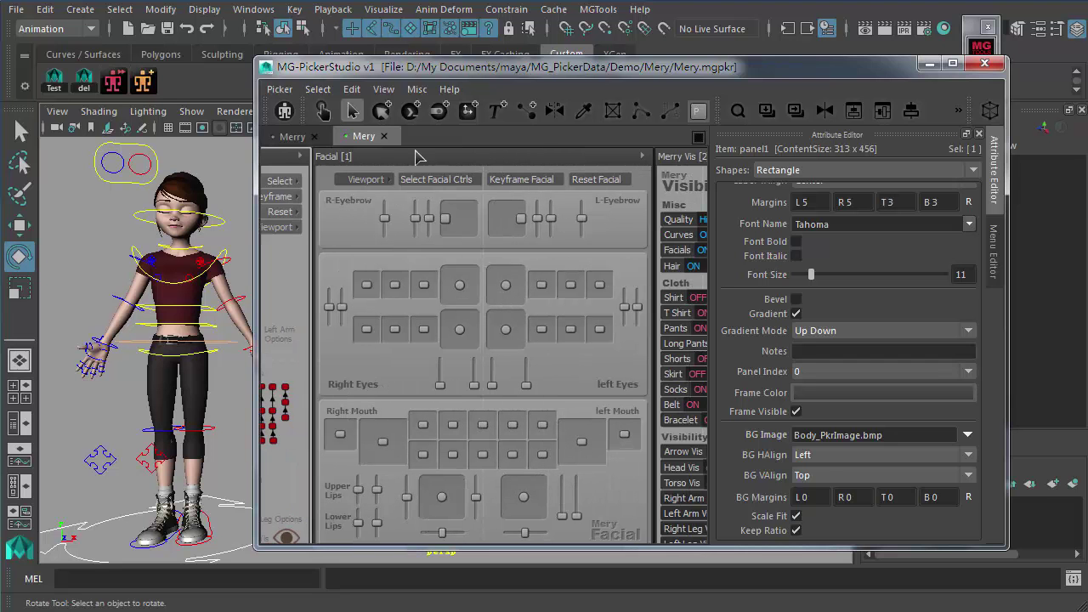
pyautogui.click(595, 157)
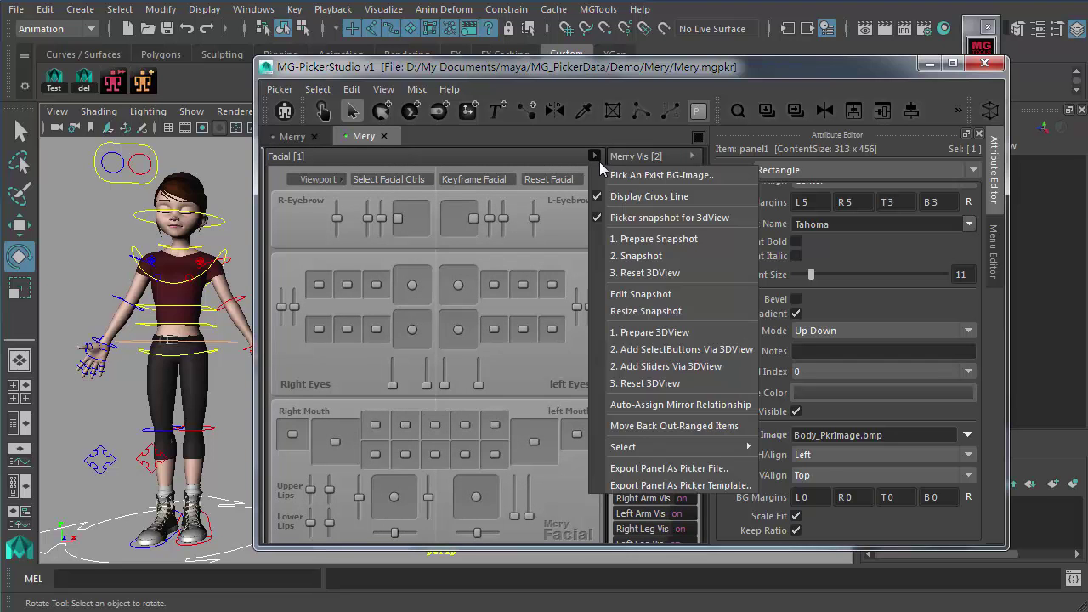
# Start picking an existing background image for the Merry picker's Body panel and browse to the MG_PickerData Demo/Bonnie folder
pyautogui.click(297, 138)
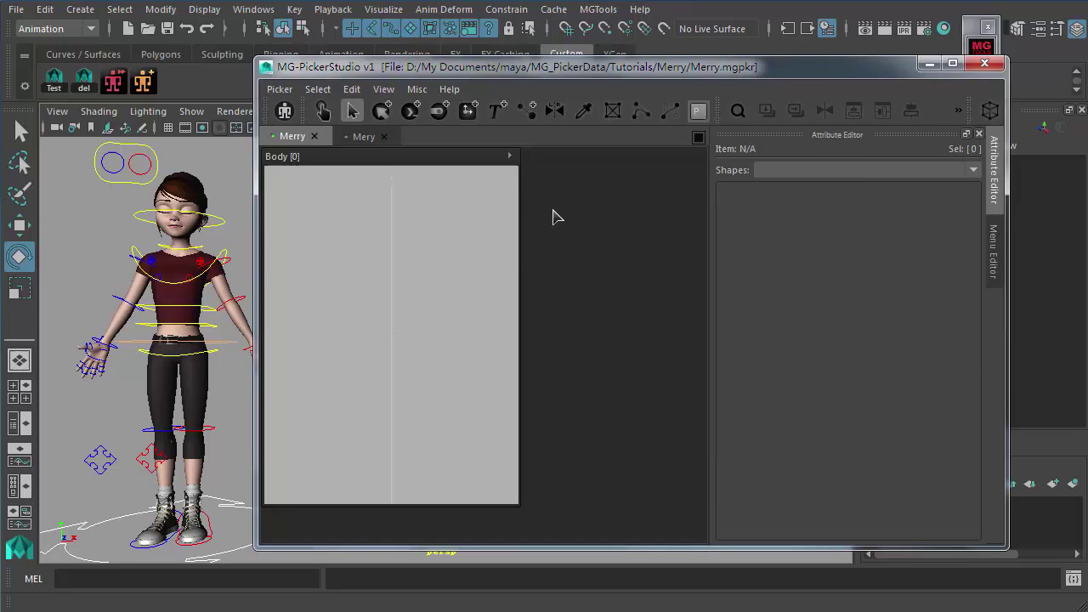
pyautogui.click(509, 156)
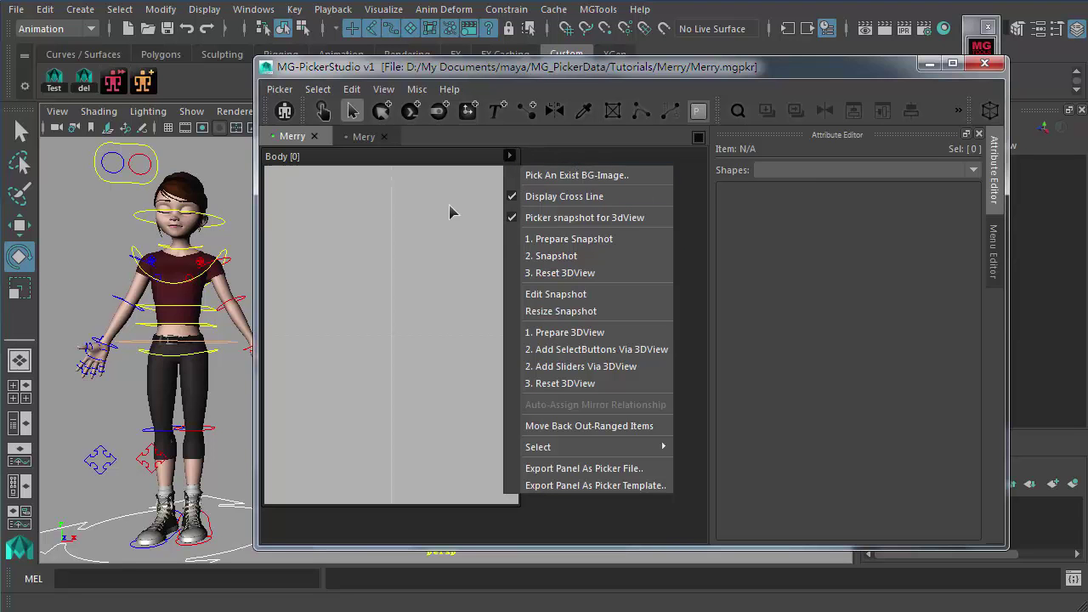
pyautogui.click(545, 177)
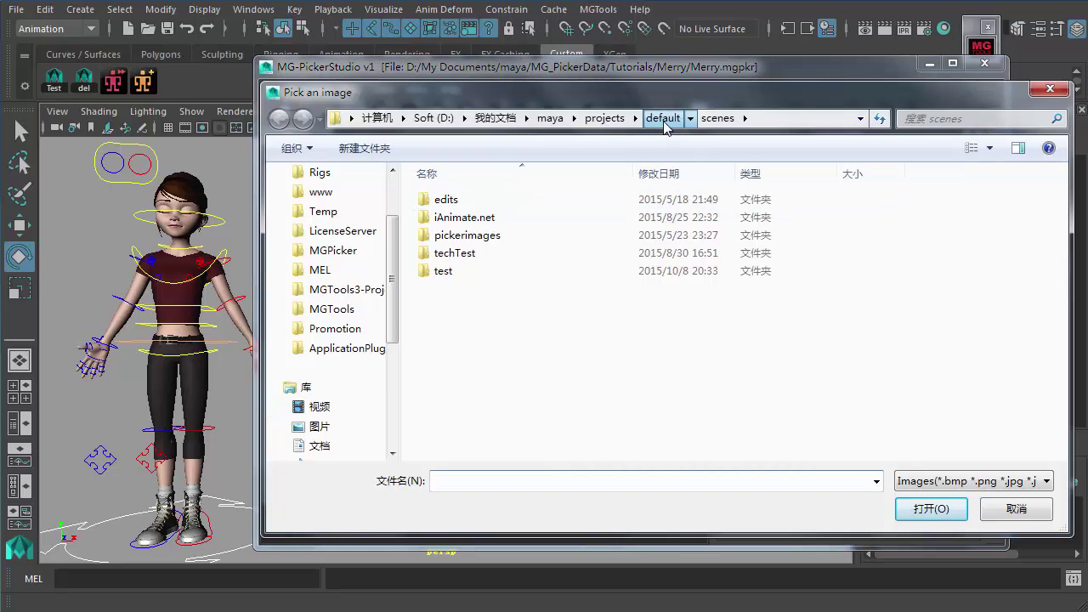
pyautogui.click(663, 118)
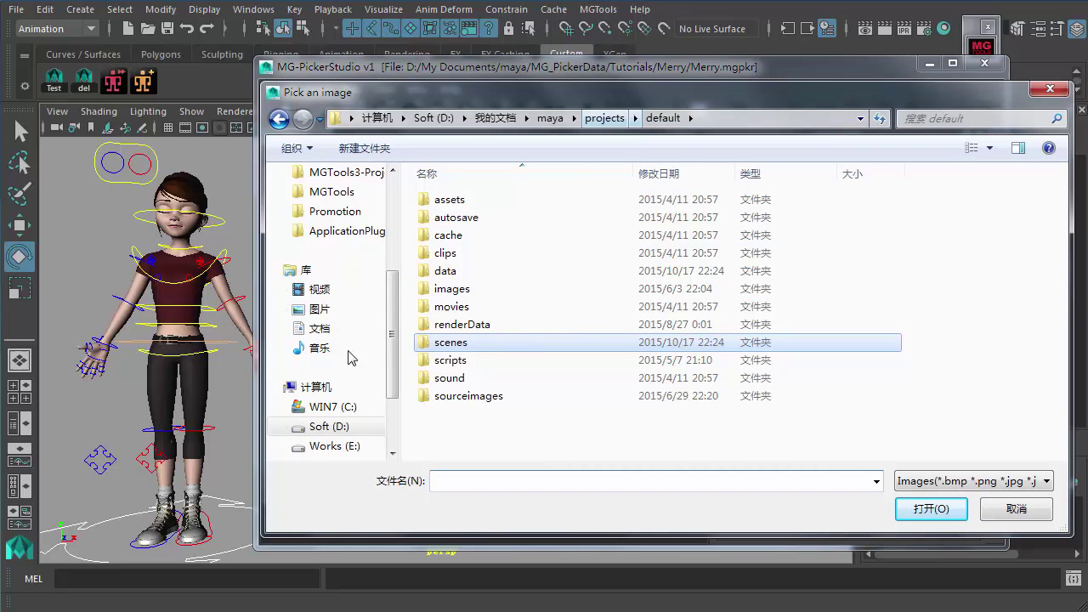
pyautogui.moveTo(393, 339); pyautogui.dragTo(396, 262)
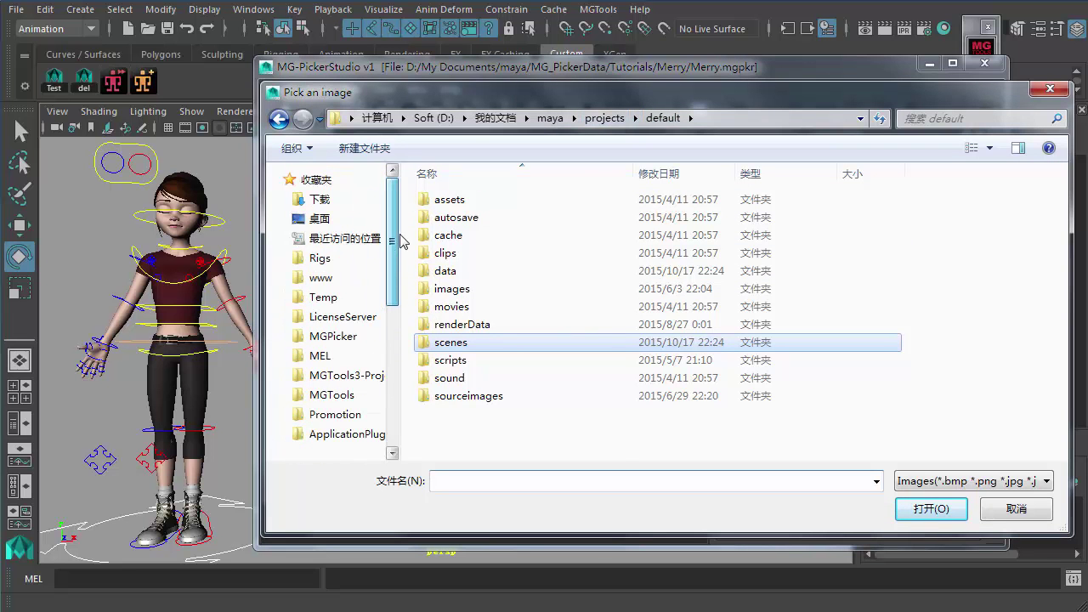
pyautogui.click(345, 395)
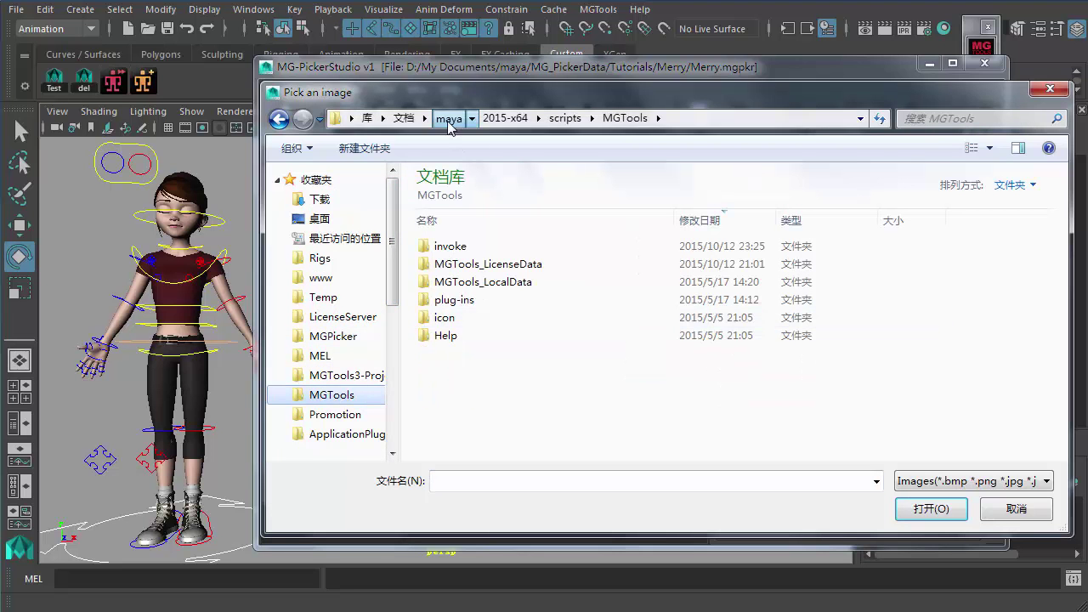
pyautogui.click(473, 117)
pyautogui.click(491, 246)
pyautogui.doubleClick(463, 266)
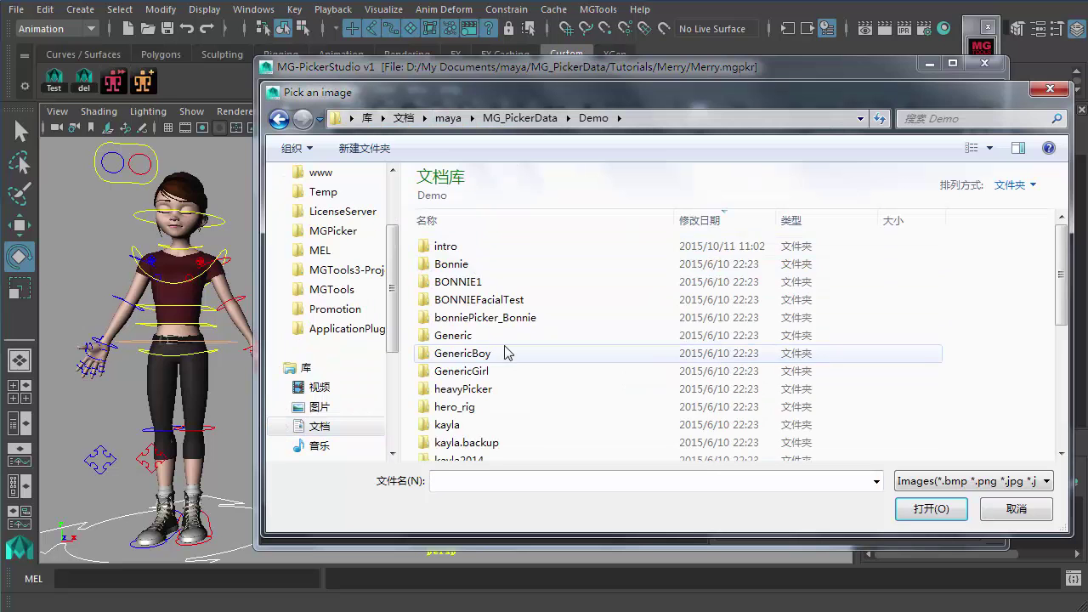
pyautogui.doubleClick(460, 266)
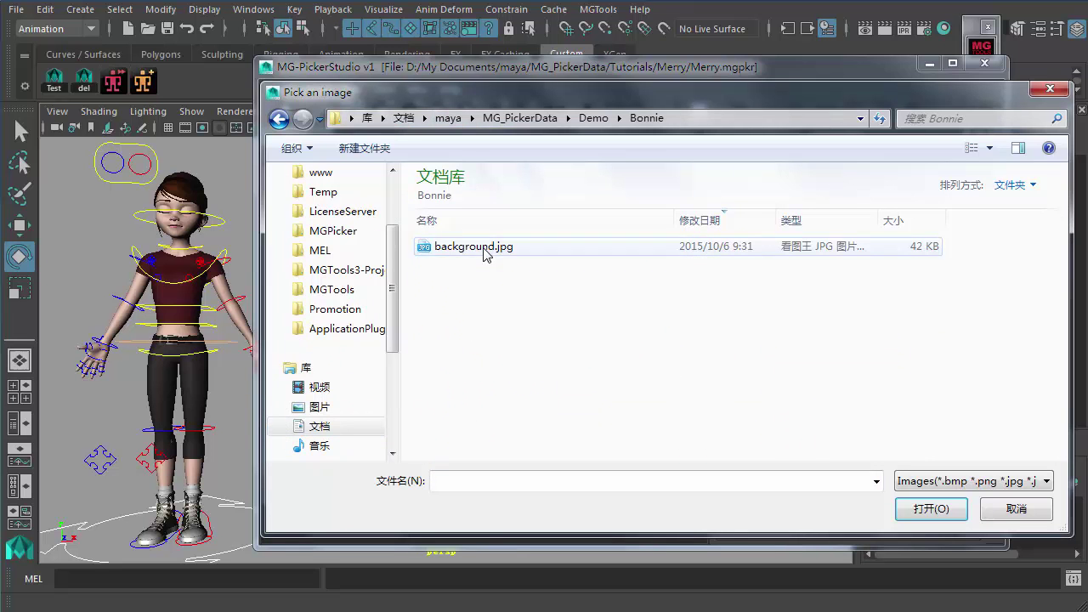
# Load background.jpg as the Body panel's background image
pyautogui.click(476, 246)
pyautogui.moveTo(424, 88); pyautogui.dragTo(378, 272)
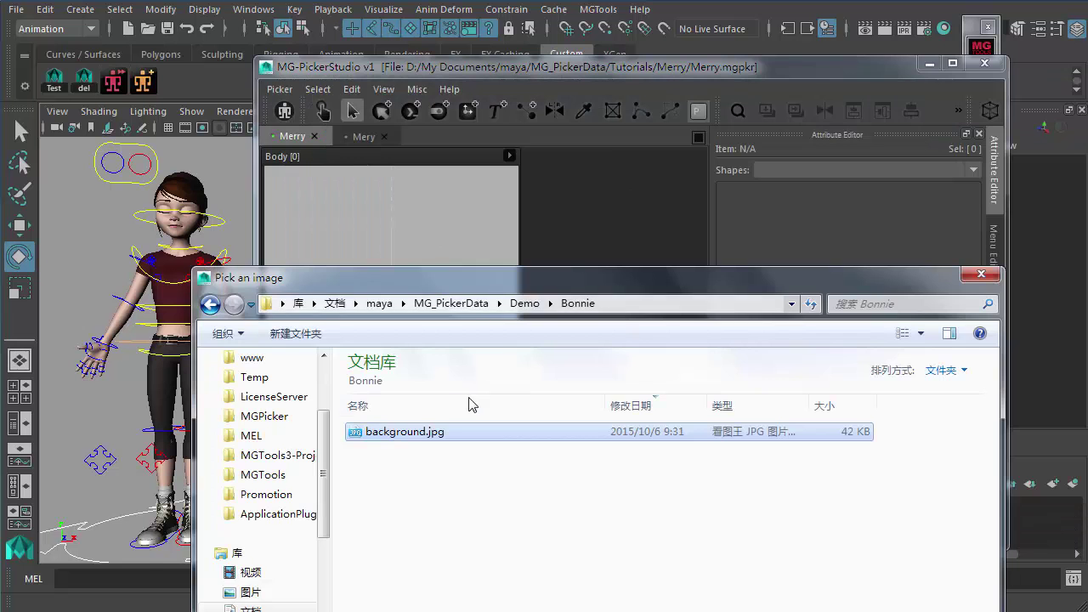
pyautogui.doubleClick(425, 434)
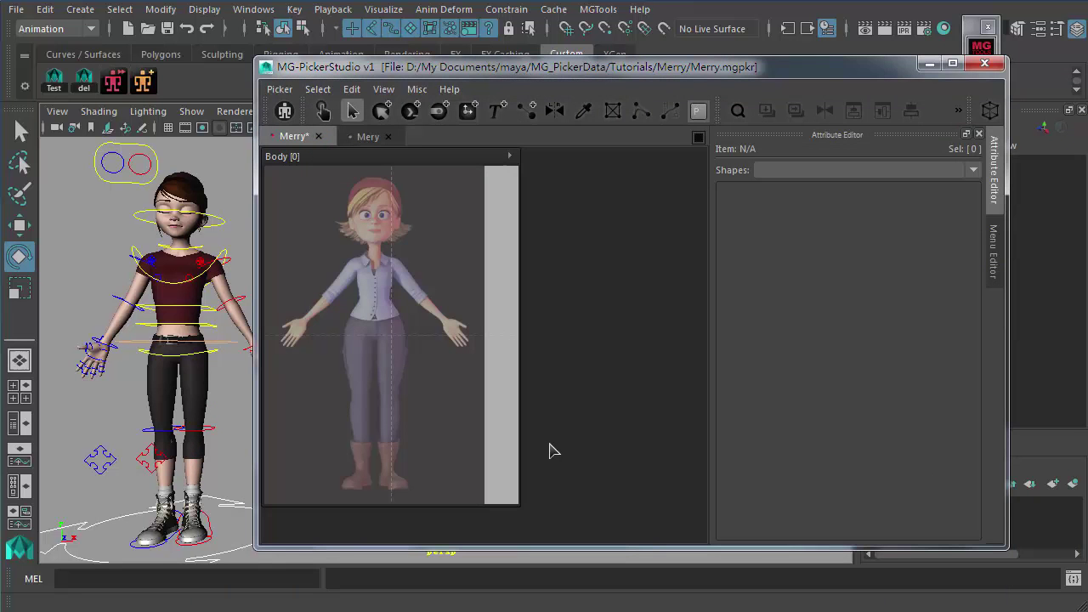
# Check the Body panel's BG Image entry, then browse the current picker directory and examine background.jpg there
pyautogui.click(408, 161)
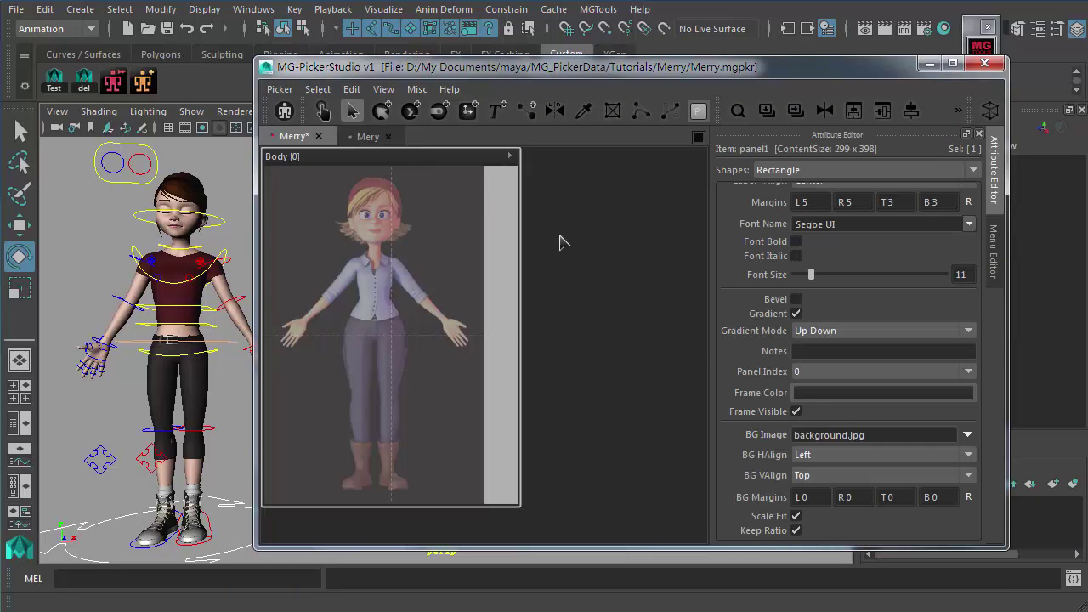
pyautogui.doubleClick(807, 433)
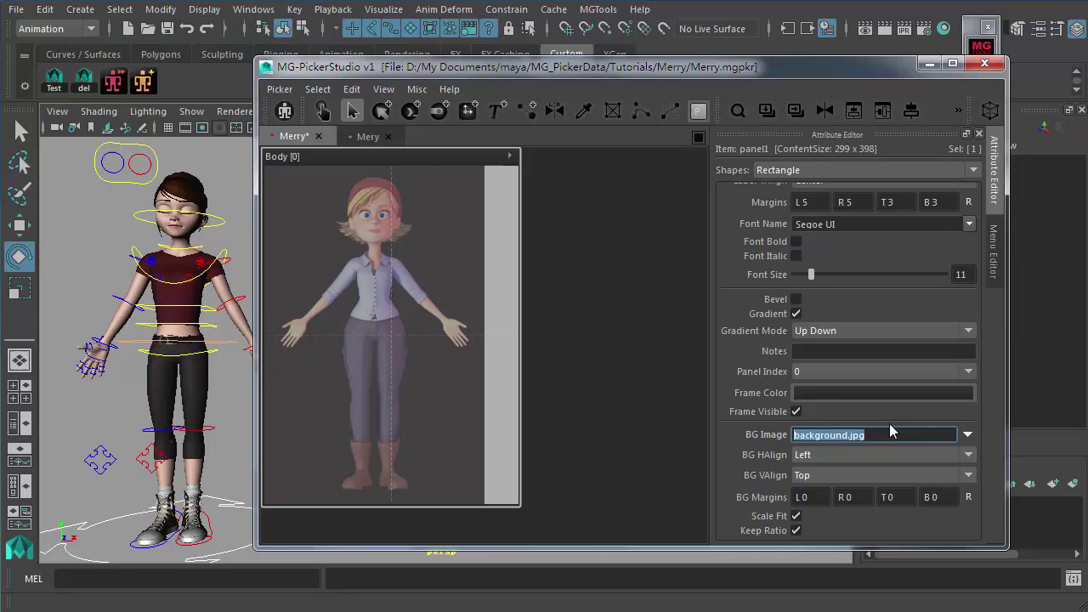
pyautogui.click(280, 89)
pyautogui.moveTo(342, 293)
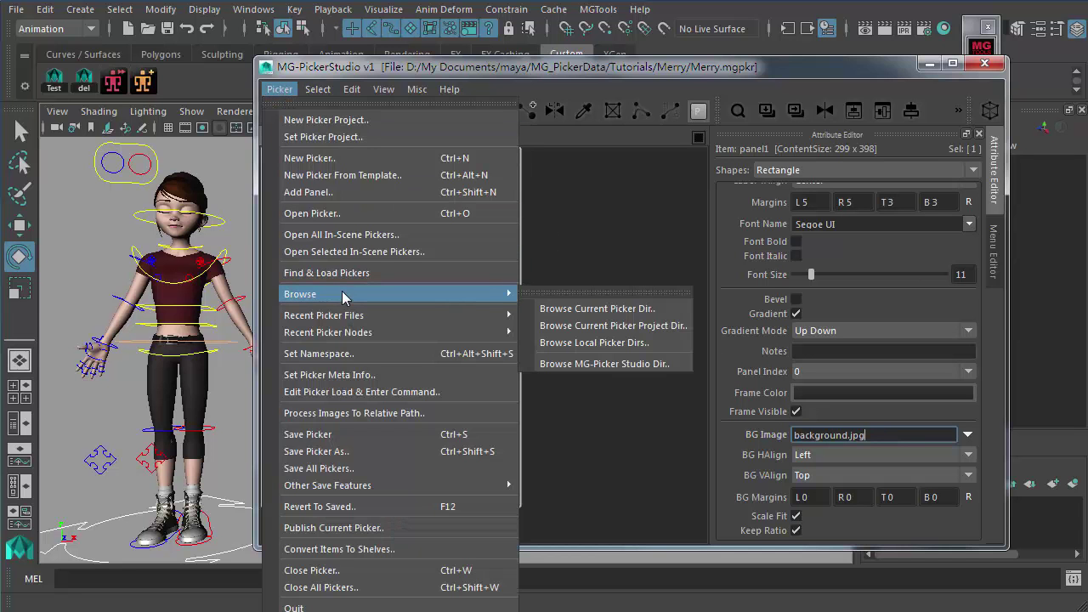
pyautogui.click(608, 309)
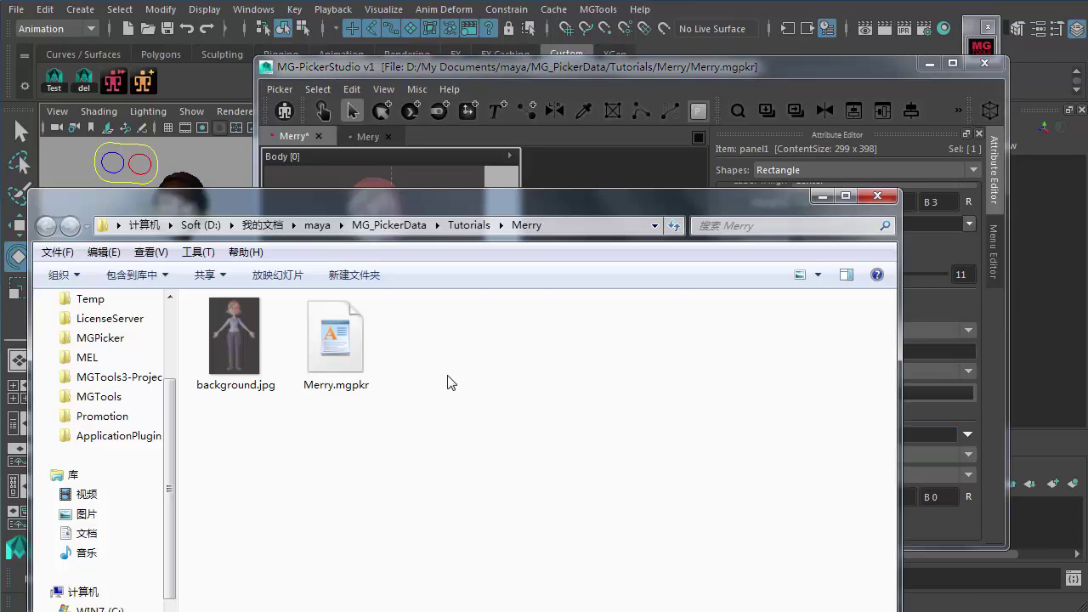
pyautogui.click(246, 357)
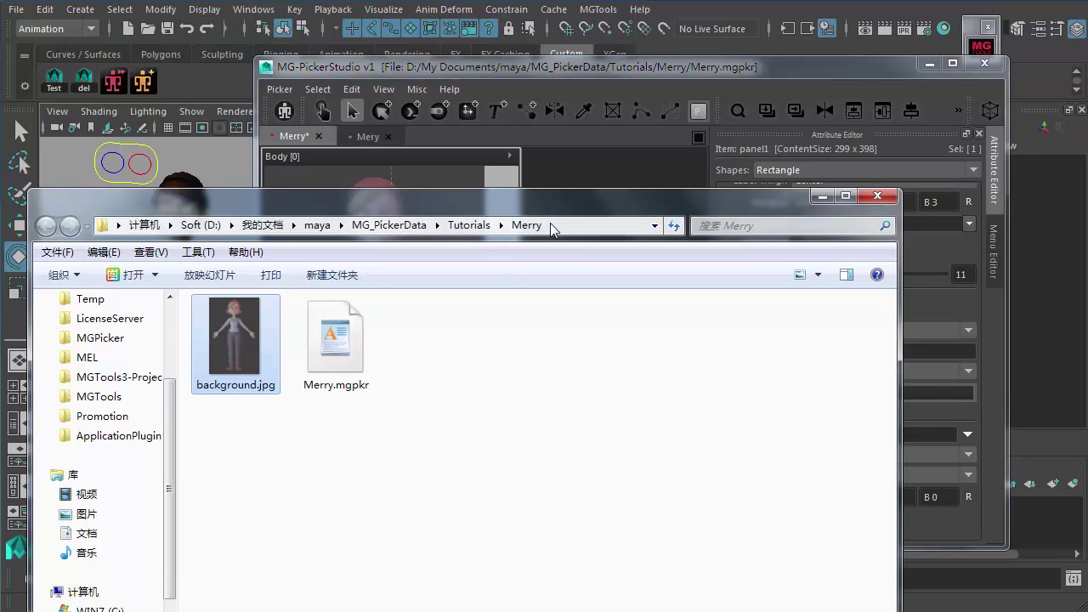
pyautogui.click(539, 371)
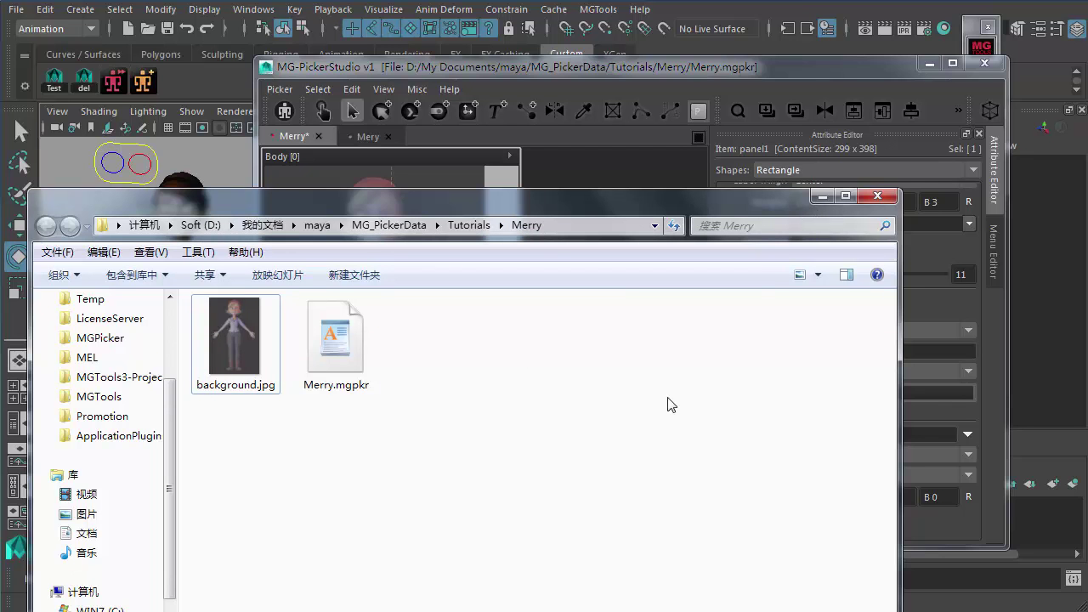
# Examine the Merry folder's place in the Tutorials project by going up to Tutorials and back into Merry
pyautogui.click(257, 357)
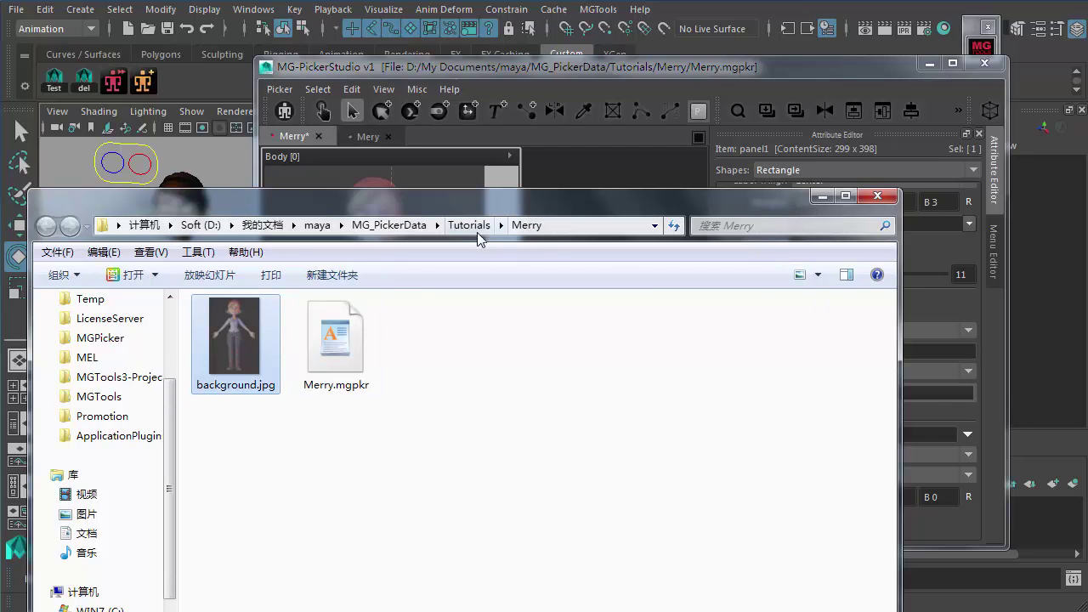
pyautogui.click(471, 225)
pyautogui.doubleClick(238, 328)
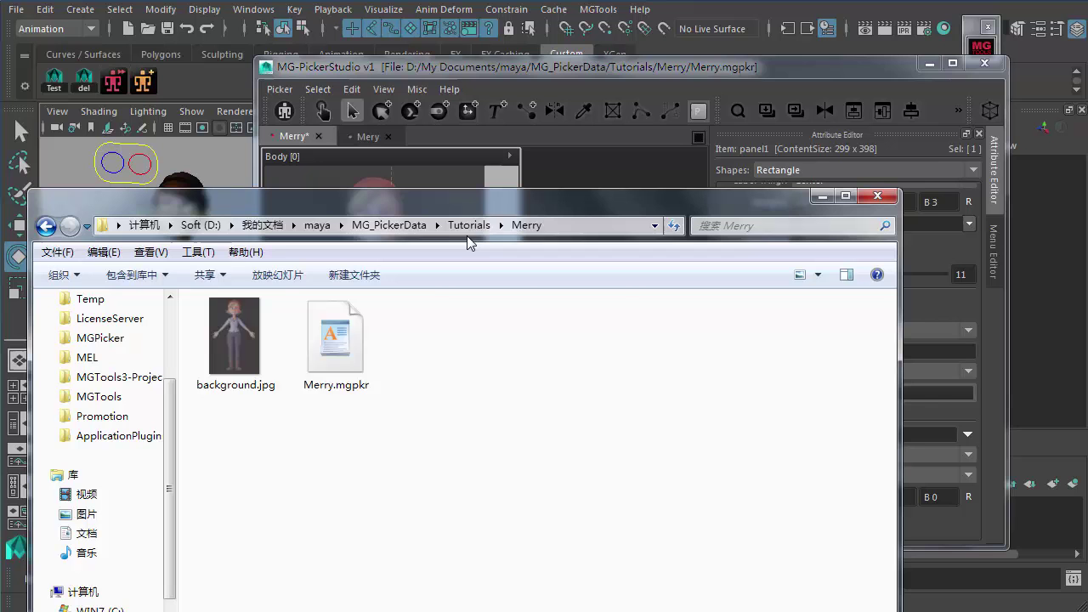
pyautogui.click(472, 226)
pyautogui.click(226, 330)
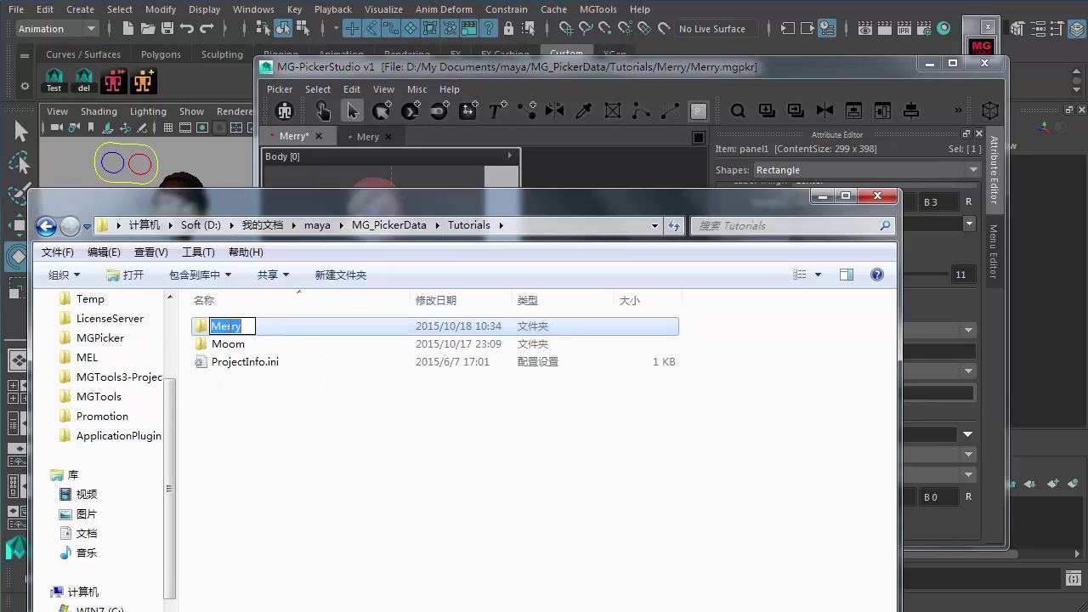
pyautogui.click(277, 328)
pyautogui.doubleClick(282, 328)
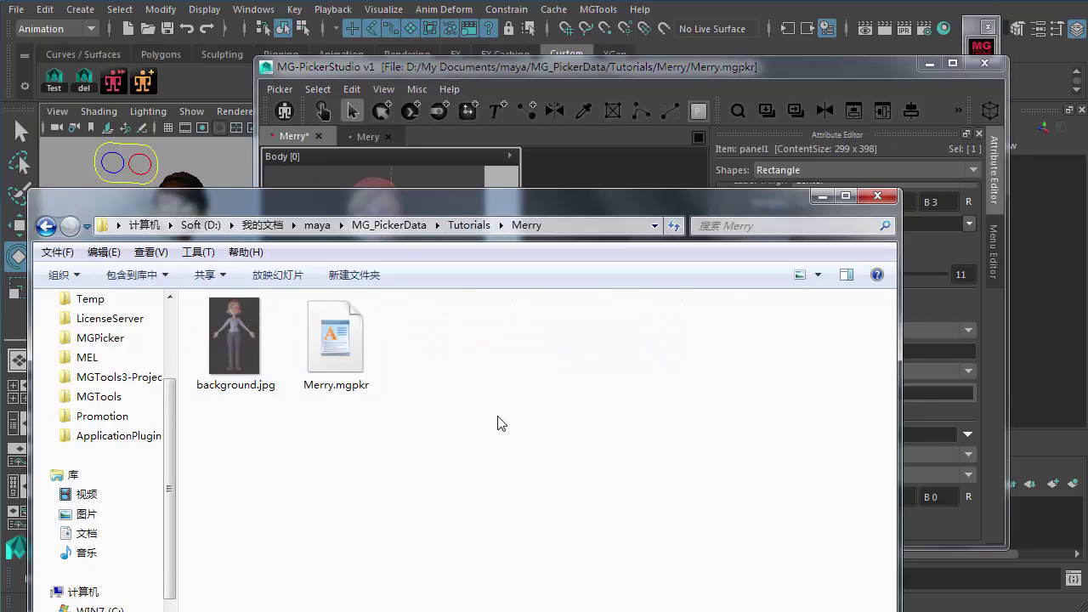
# Minimize the folder window and recheck the background.jpg entry in the Body panel's BG Image attribute
pyautogui.click(822, 196)
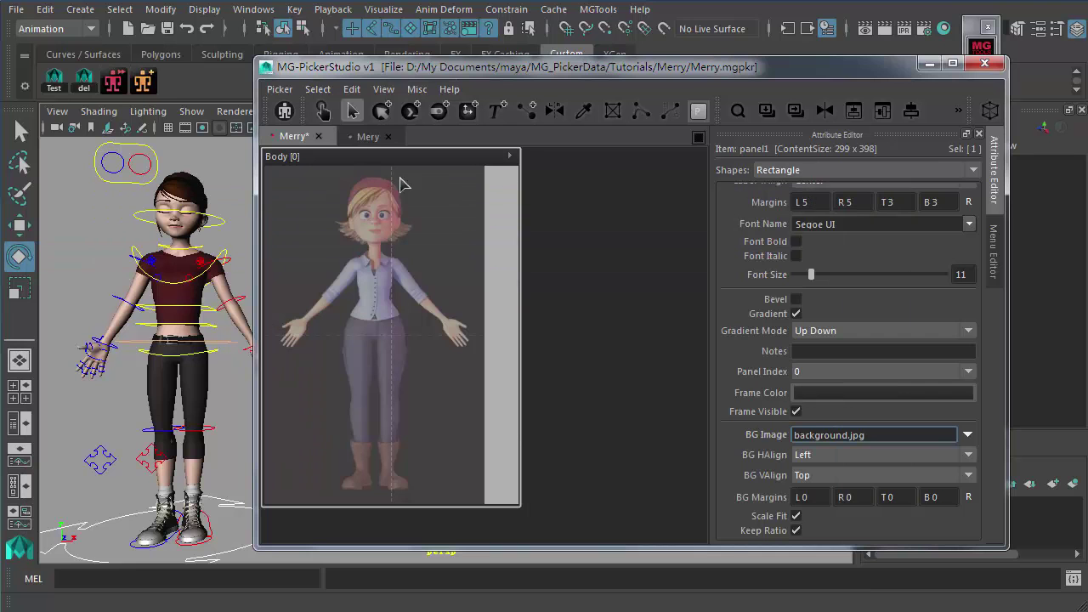
pyautogui.doubleClick(868, 437)
pyautogui.click(765, 448)
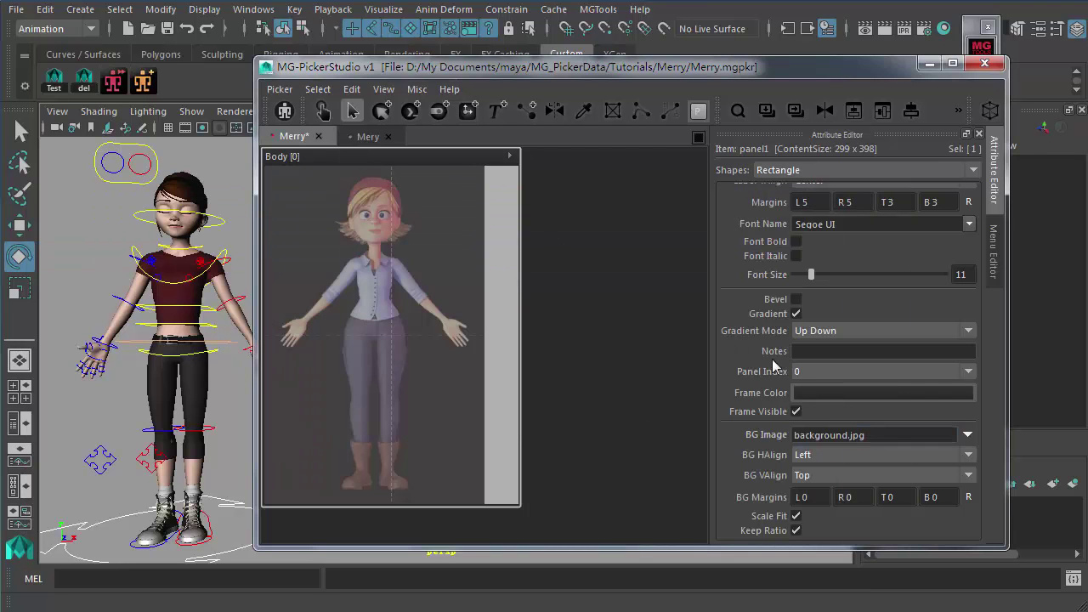
# Highlight the background.jpg file name in the Body panel's BG Image attribute to examine it, then leave the field
pyautogui.doubleClick(874, 434)
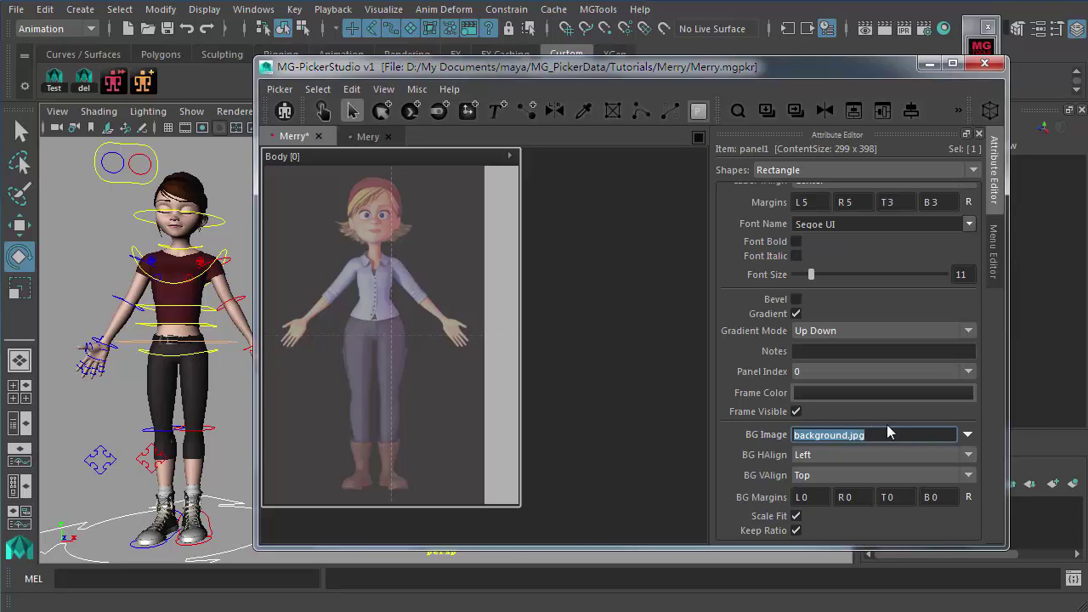
pyautogui.click(821, 434)
pyautogui.doubleClick(821, 434)
pyautogui.click(761, 399)
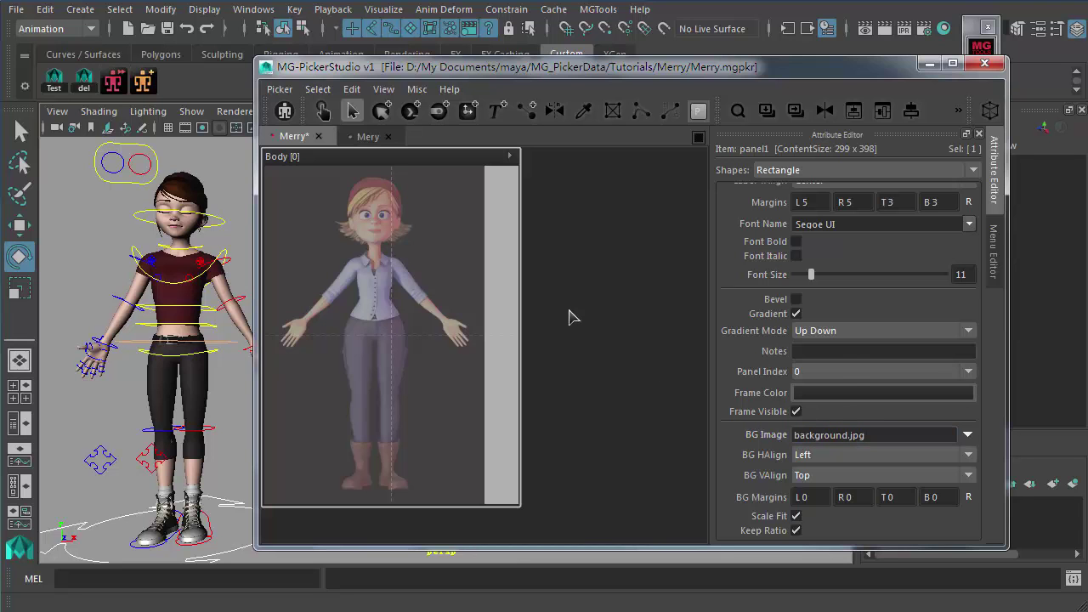
# Toggle the Body panel's Display Cross Line option off and back on
pyautogui.click(509, 158)
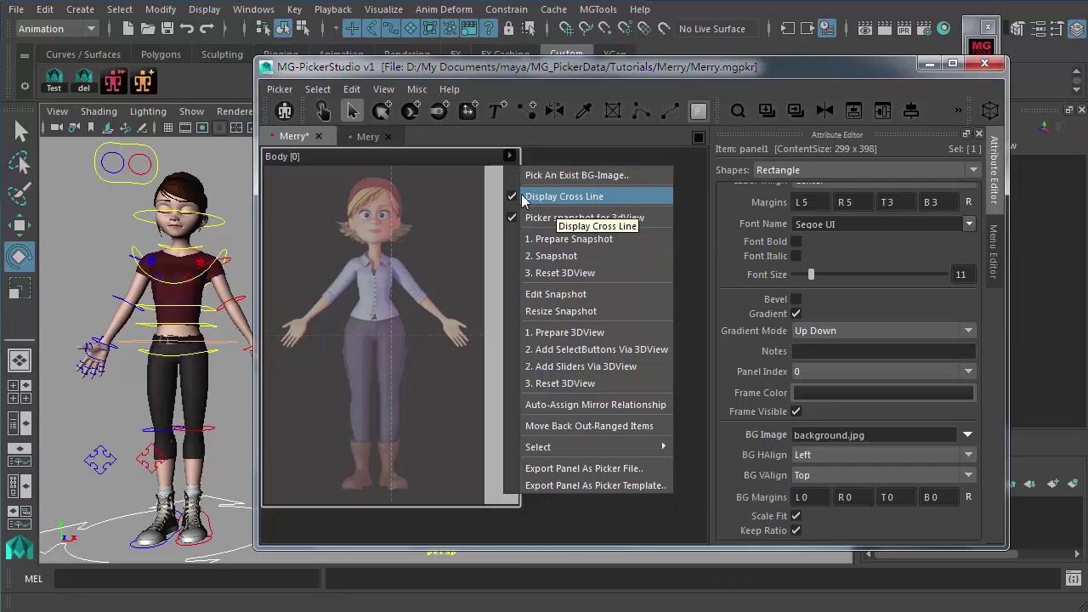
pyautogui.click(549, 201)
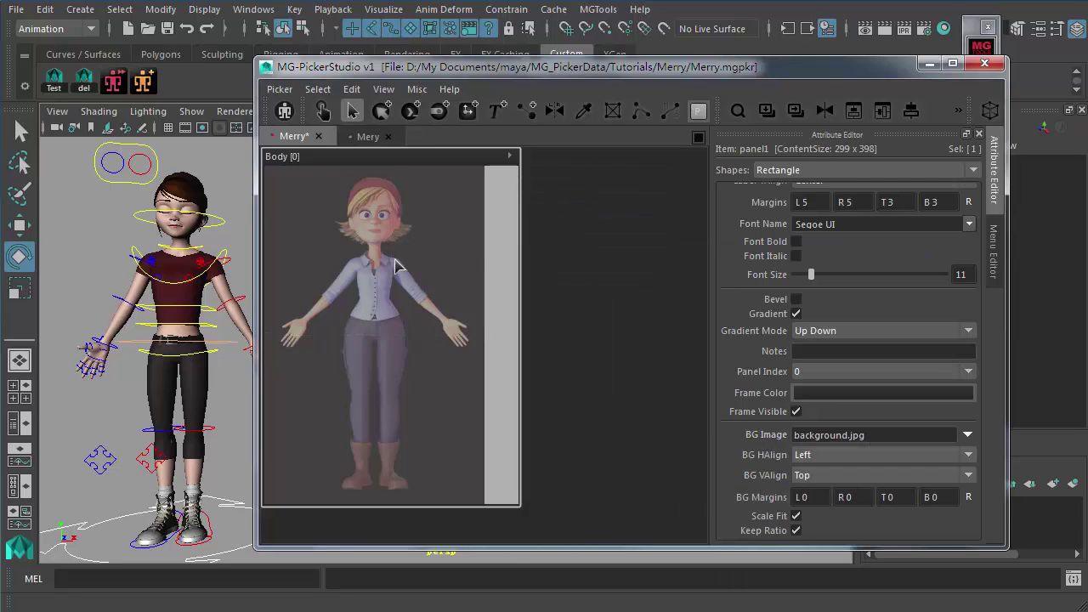
pyautogui.rightClick(517, 186)
pyautogui.click(521, 199)
# Run Prepare Snapshot for the Body panel, then widen and reposition the picker window to show the 3D view beside it
pyautogui.click(510, 157)
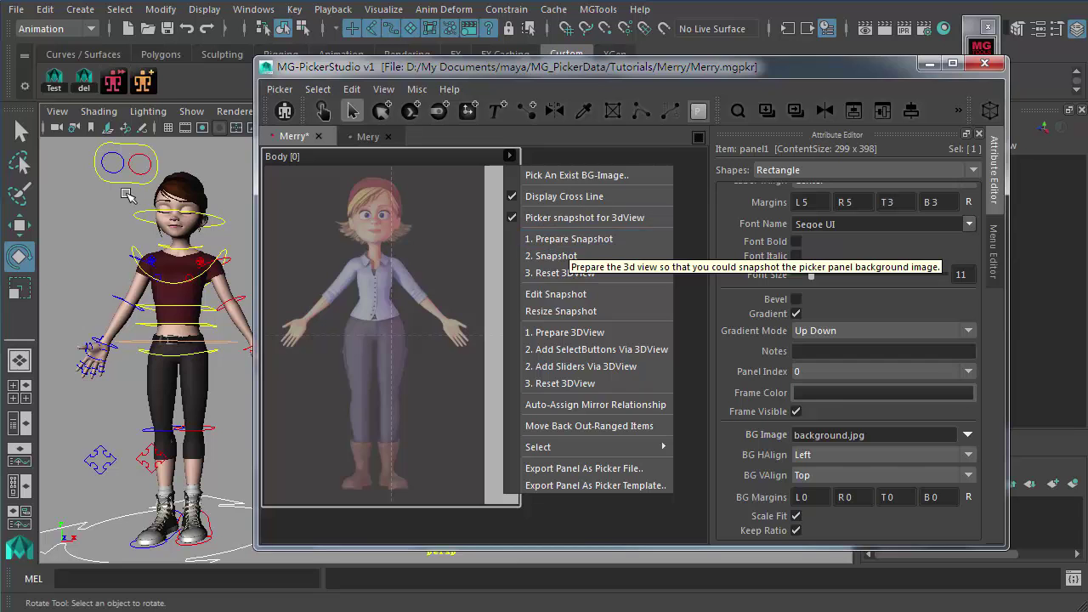
pyautogui.click(564, 241)
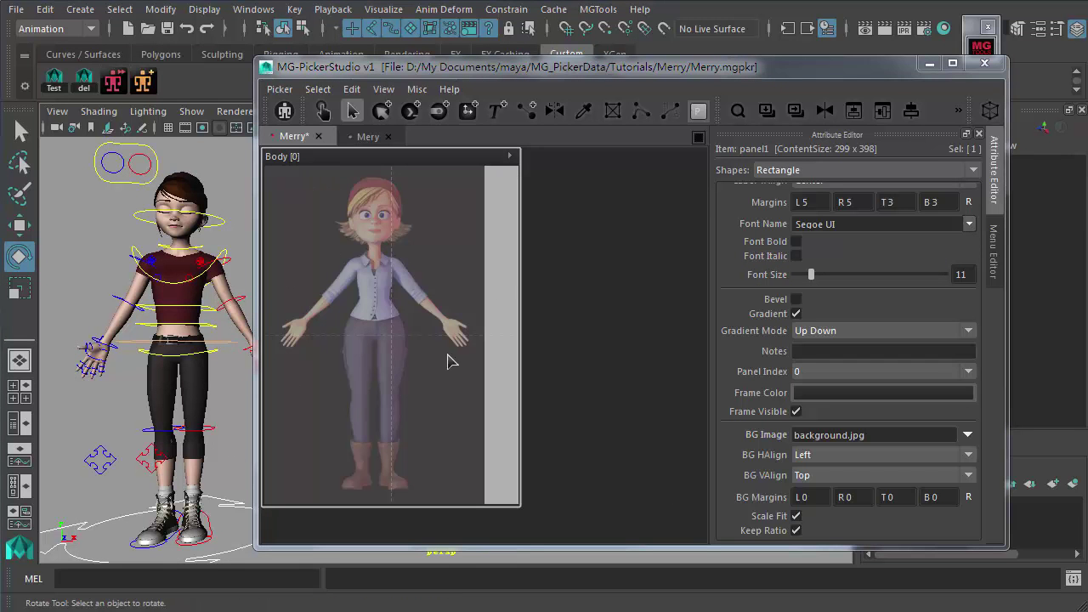
pyautogui.click(540, 168)
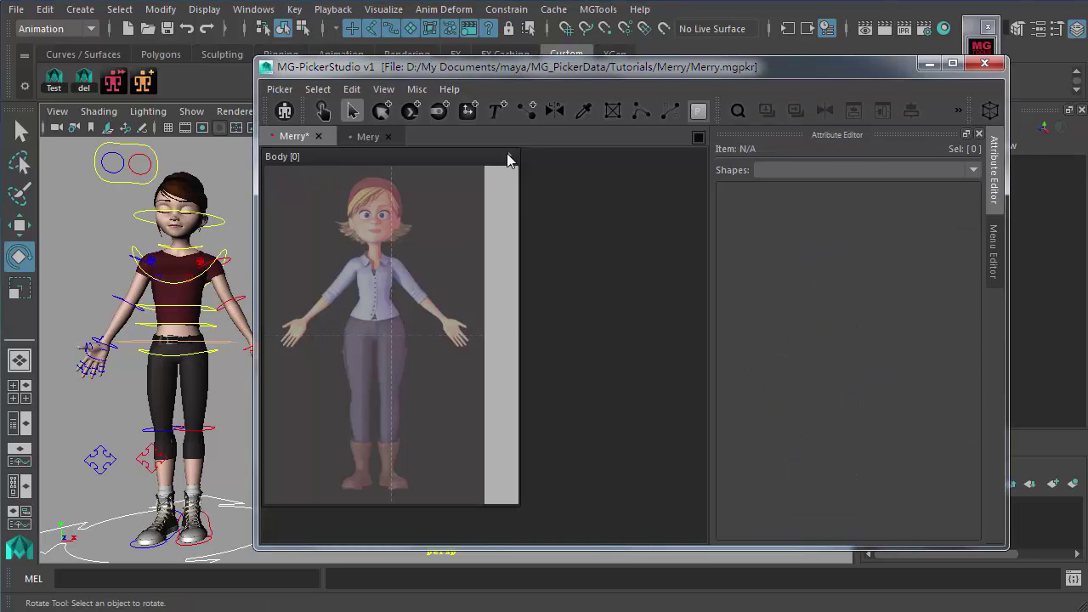
pyautogui.click(509, 155)
pyautogui.click(568, 242)
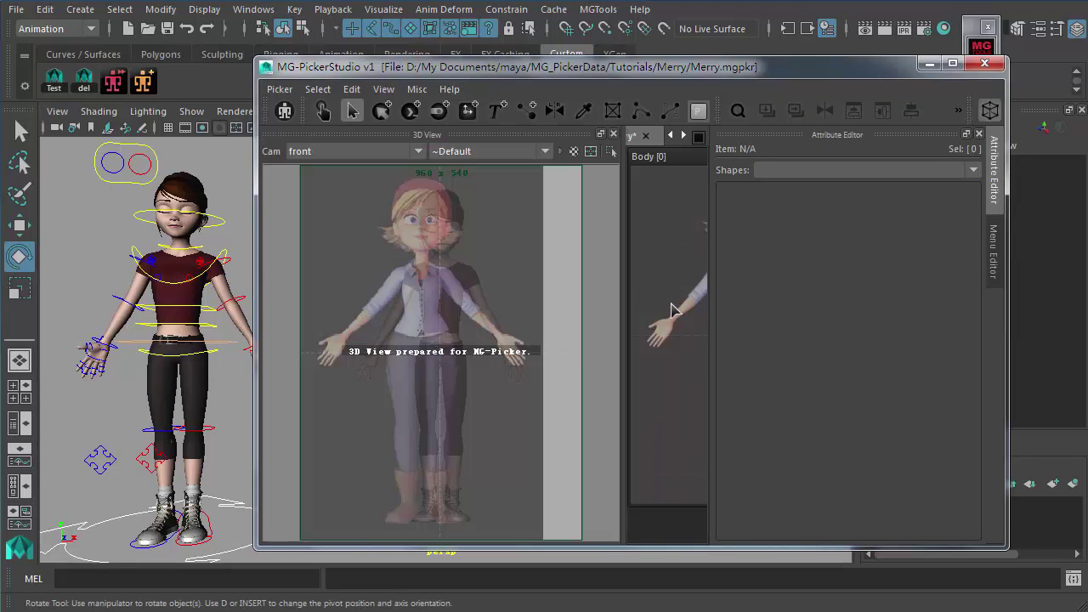
pyautogui.moveTo(246, 273); pyautogui.dragTo(77, 272)
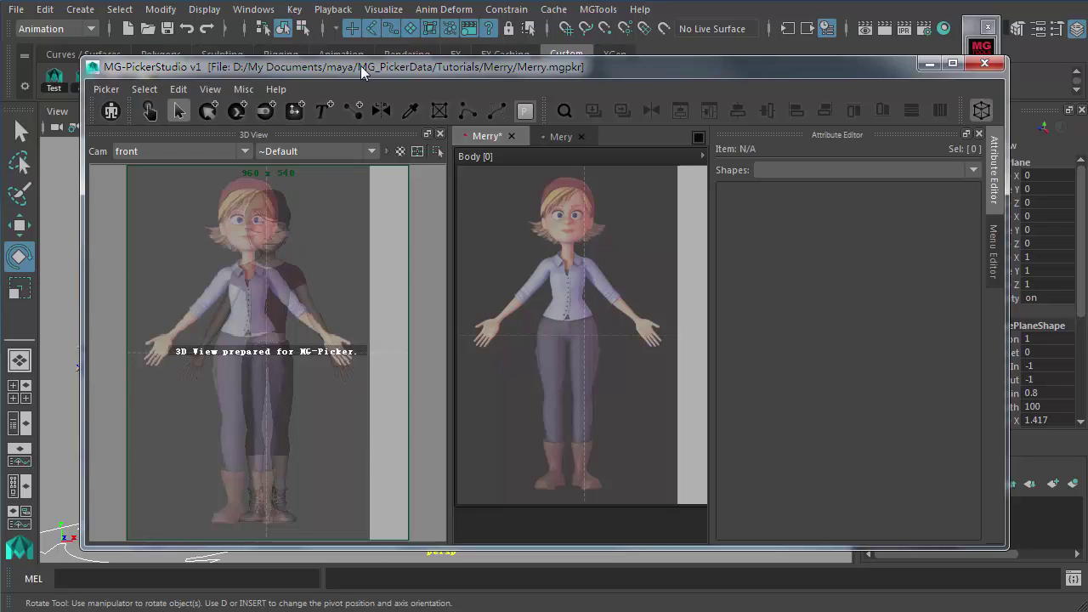
pyautogui.moveTo(361, 66); pyautogui.dragTo(303, 45)
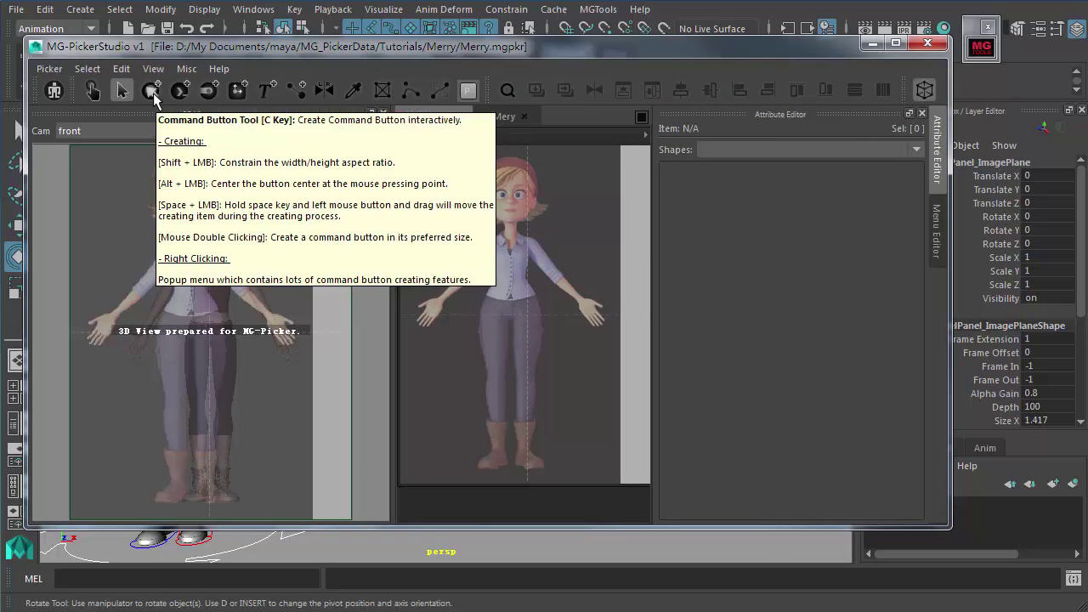
# Create two rectangular select buttons on the Body panel, one over the character's chest and one over the hips
pyautogui.click(151, 90)
pyautogui.moveTo(500, 245); pyautogui.dragTo(554, 276)
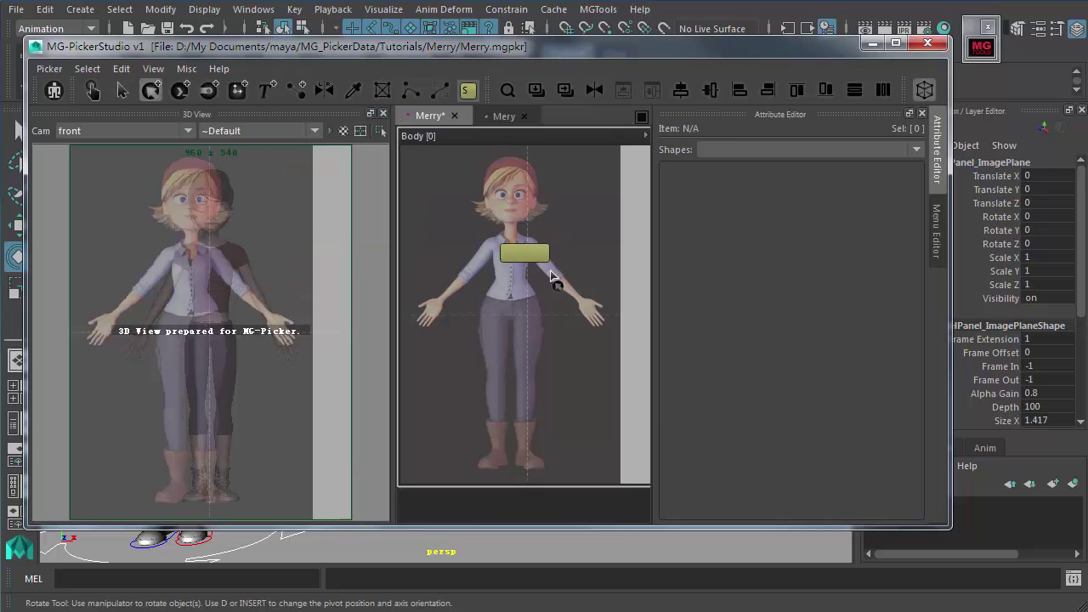
pyautogui.moveTo(510, 318); pyautogui.dragTo(554, 344)
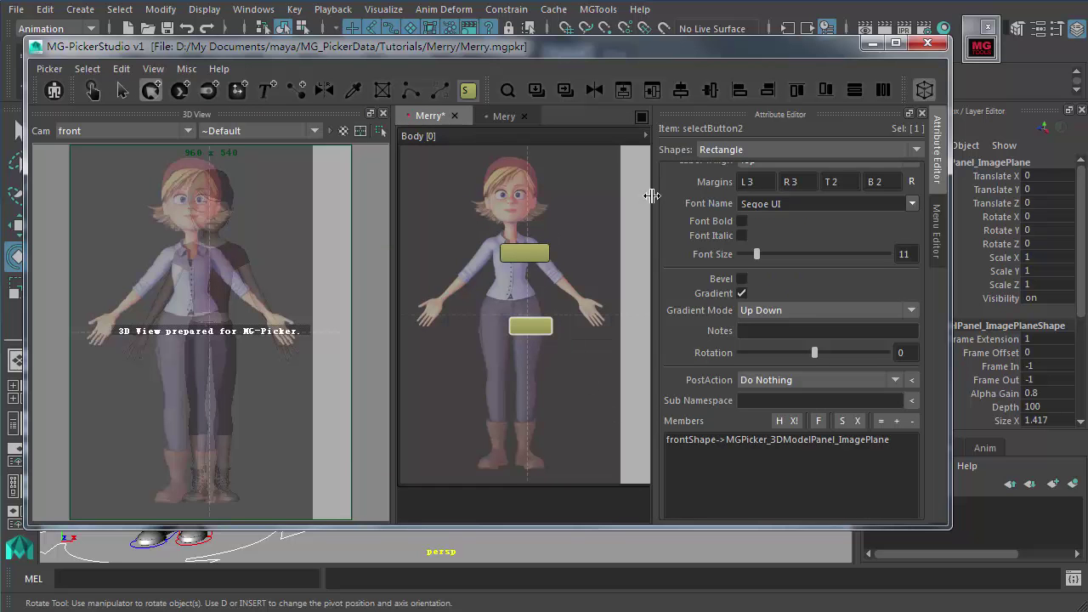
# Prepare the snapshot again to include the two buttons in the 3D view's picker overlay, and reframe the character
pyautogui.click(644, 135)
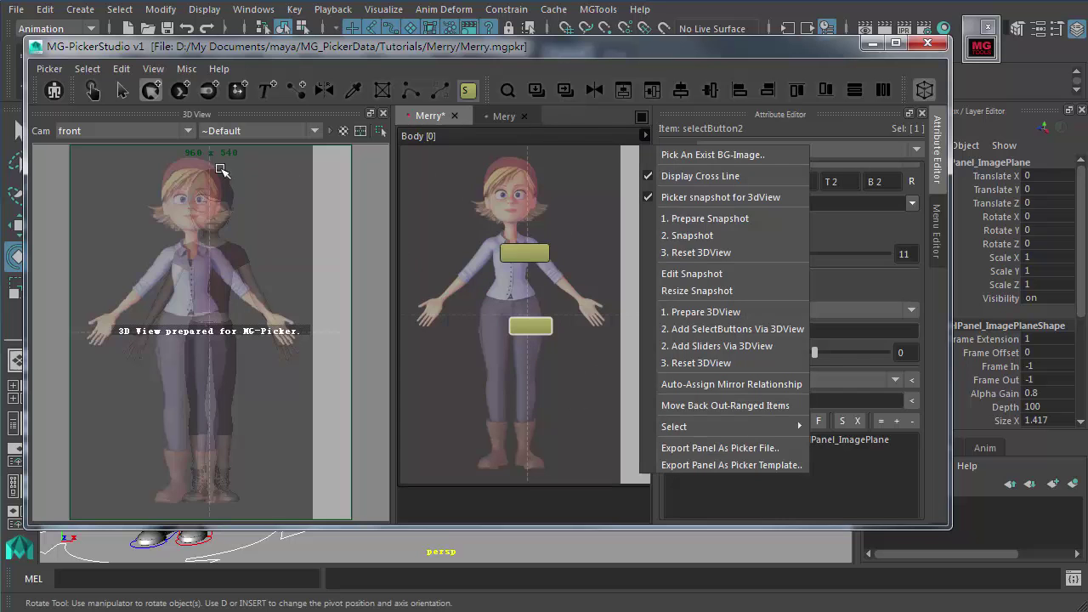
pyautogui.click(707, 219)
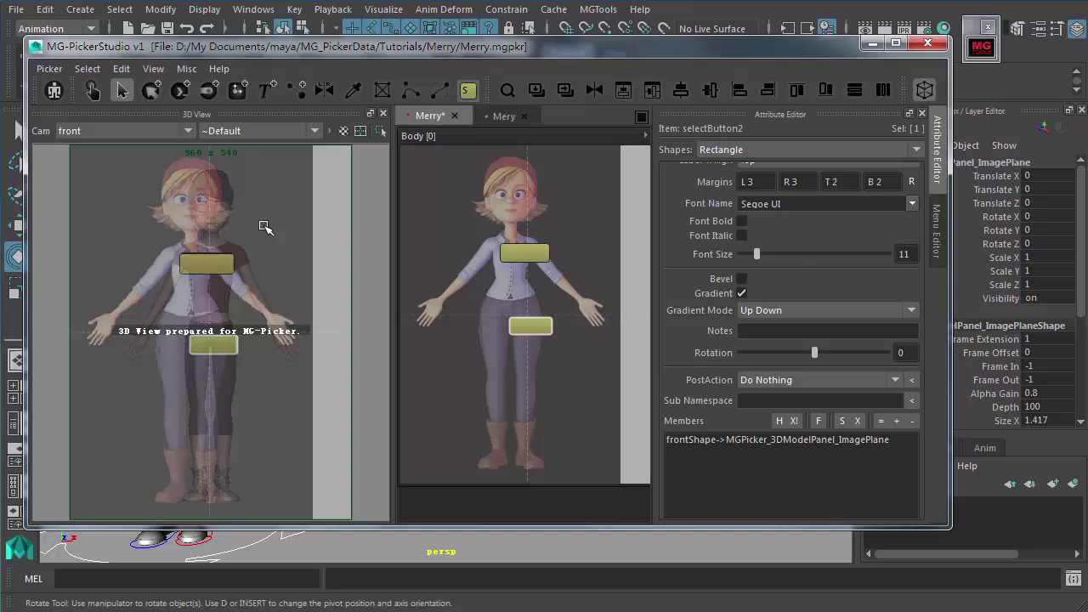
pyautogui.keyDown('alt'); pyautogui.moveTo(271, 301); pyautogui.dragTo(261, 292, button='middle'); pyautogui.keyUp('alt')
pyautogui.keyDown('alt'); pyautogui.moveTo(261, 291); pyautogui.dragTo(212, 301); pyautogui.keyUp('alt')
pyautogui.keyDown('alt'); pyautogui.moveTo(213, 301); pyautogui.dragTo(223, 304, button='right'); pyautogui.keyUp('alt')
pyautogui.moveTo(224, 304)
pyautogui.keyDown('alt'); pyautogui.mouseDown()
pyautogui.moveTo(235, 284)
pyautogui.moveTo(231, 292)
pyautogui.mouseUp(); pyautogui.keyUp('alt')
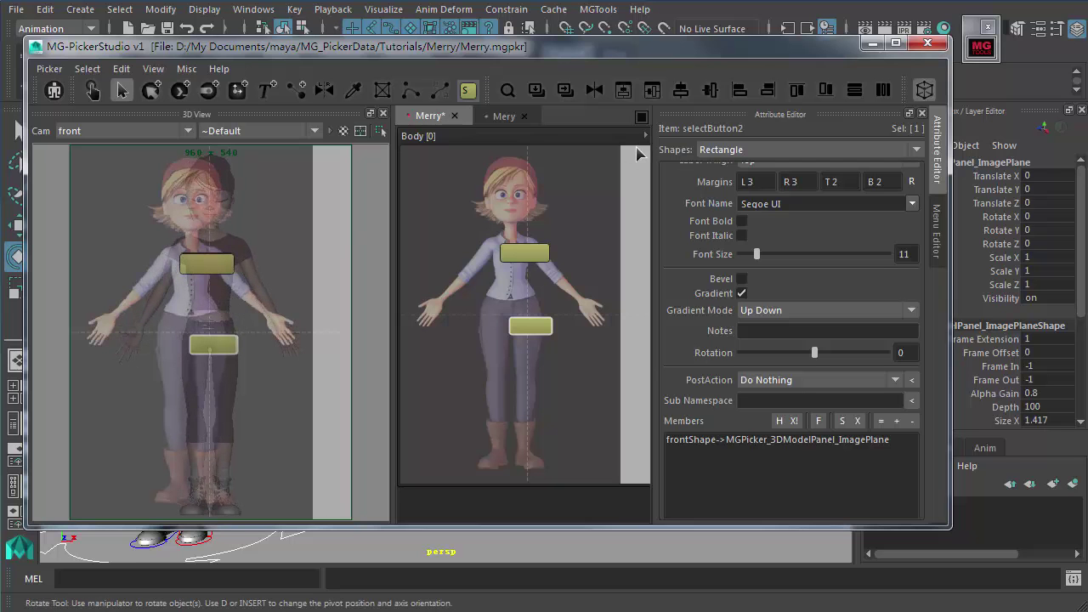
pyautogui.moveTo(601, 234); pyautogui.dragTo(548, 223, button='middle')
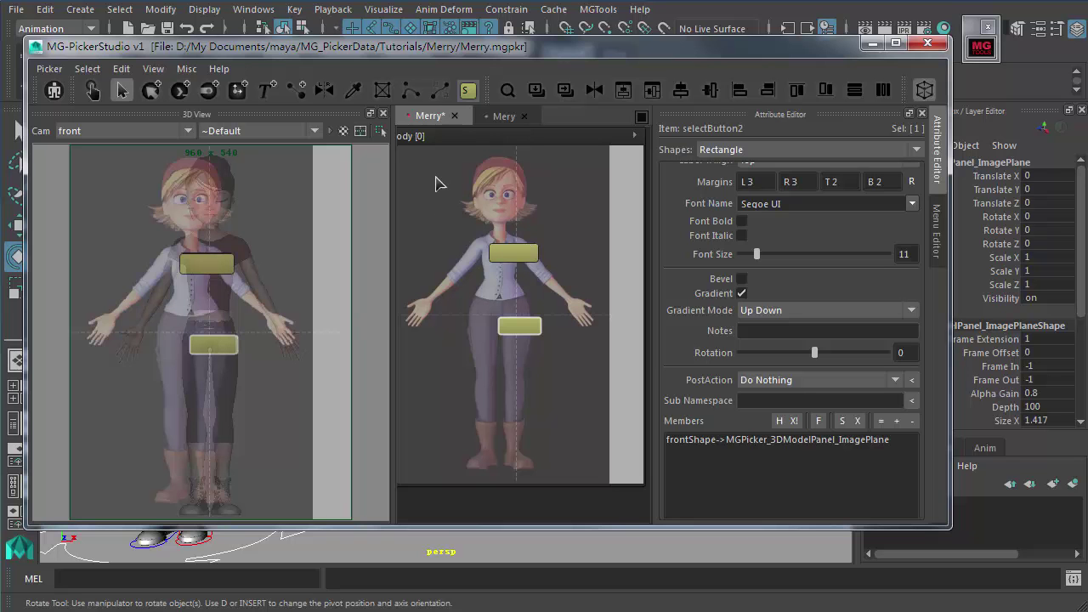
# Disable Picker snapshot for 3dView on the Body panel, rerun Prepare Snapshot, and recheck the option
pyautogui.click(634, 134)
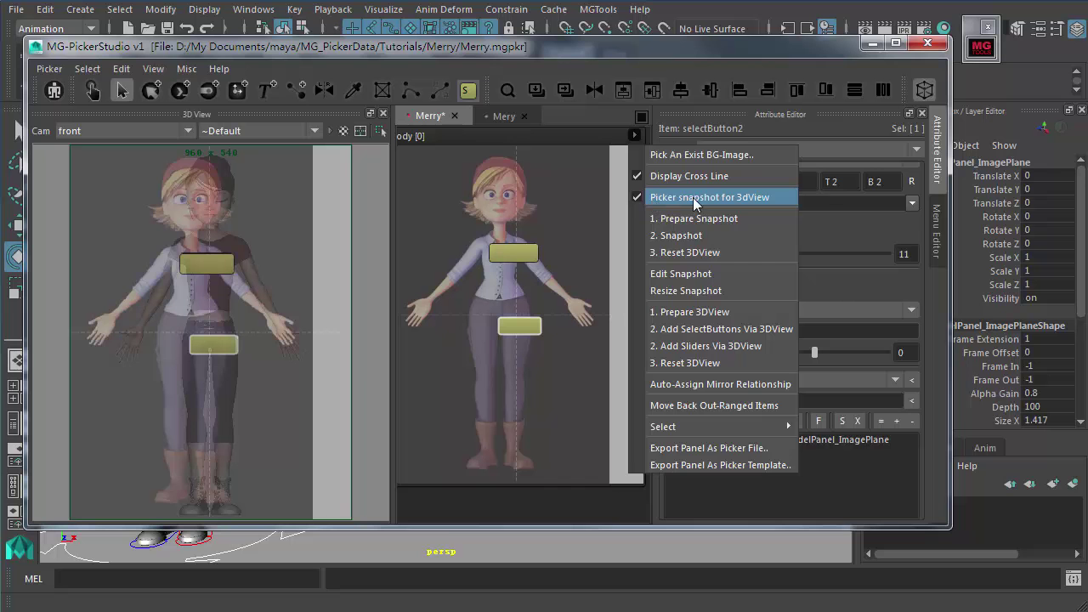
pyautogui.click(656, 204)
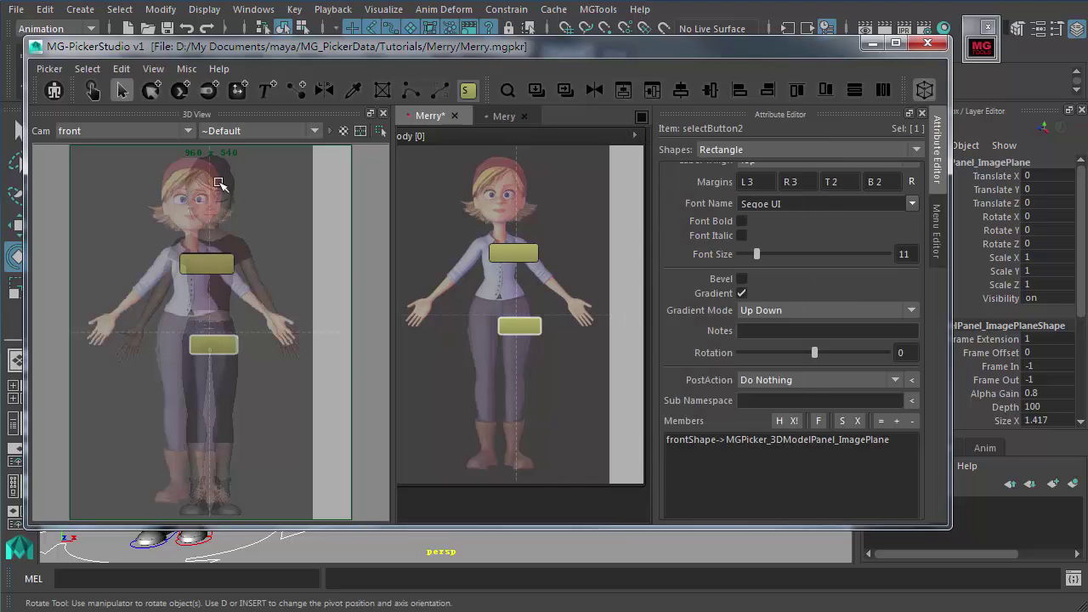
pyautogui.click(634, 136)
pyautogui.click(696, 220)
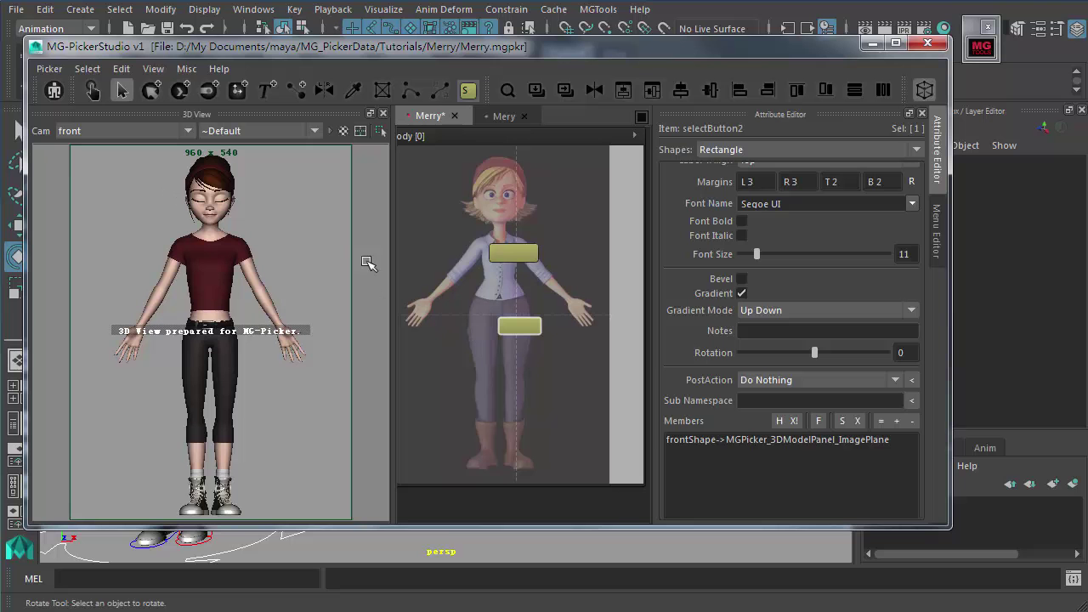
pyautogui.click(635, 135)
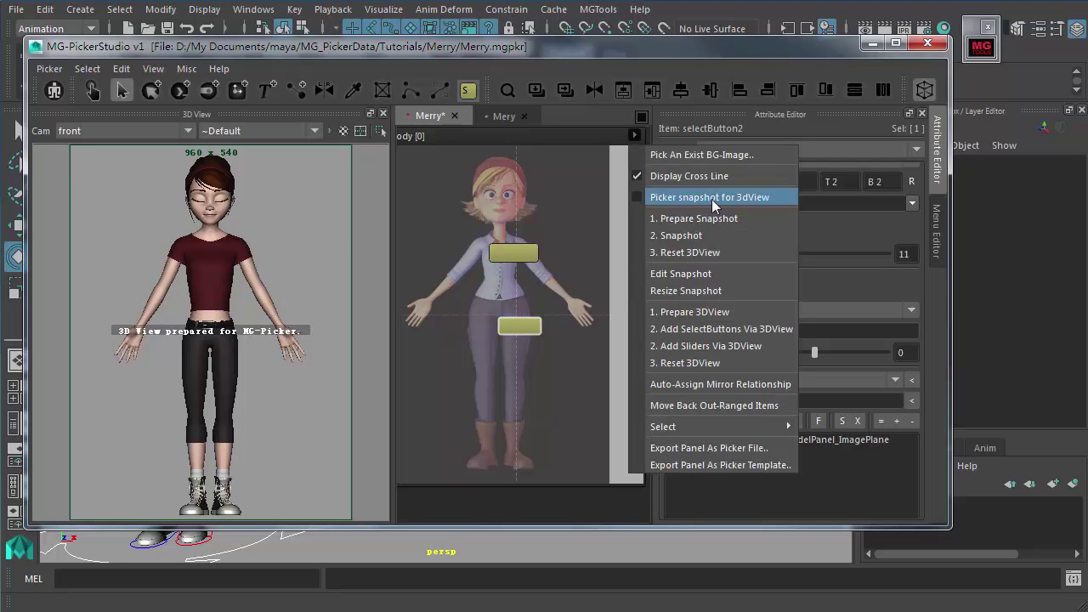
# Show the alignment grid over the 3D view and center the character on its middle line
pyautogui.click(360, 133)
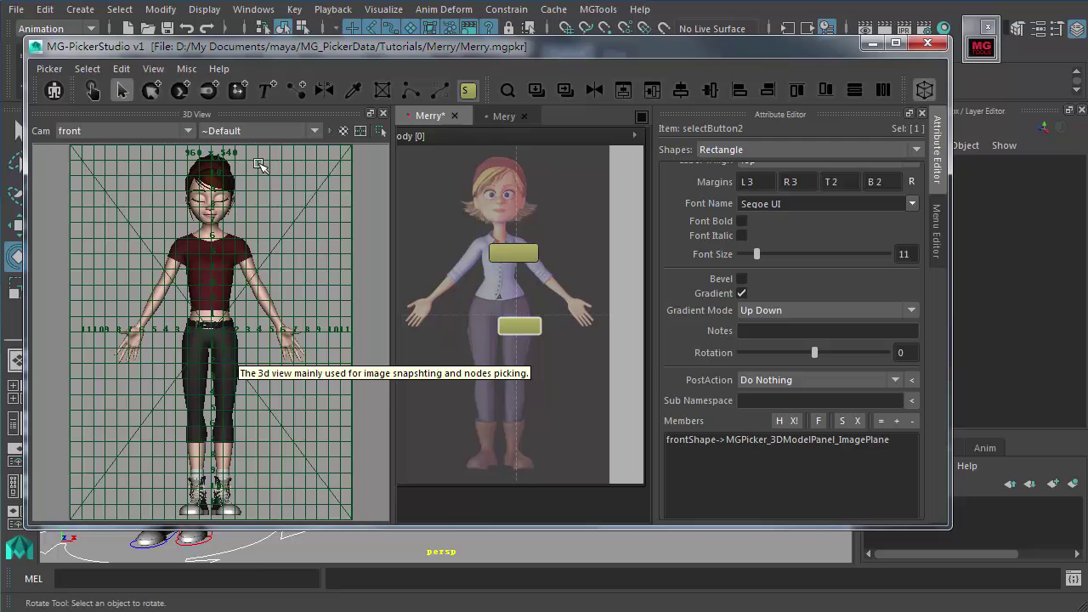
pyautogui.keyDown('alt'); pyautogui.moveTo(283, 195); pyautogui.dragTo(279, 198, button='middle'); pyautogui.keyUp('alt')
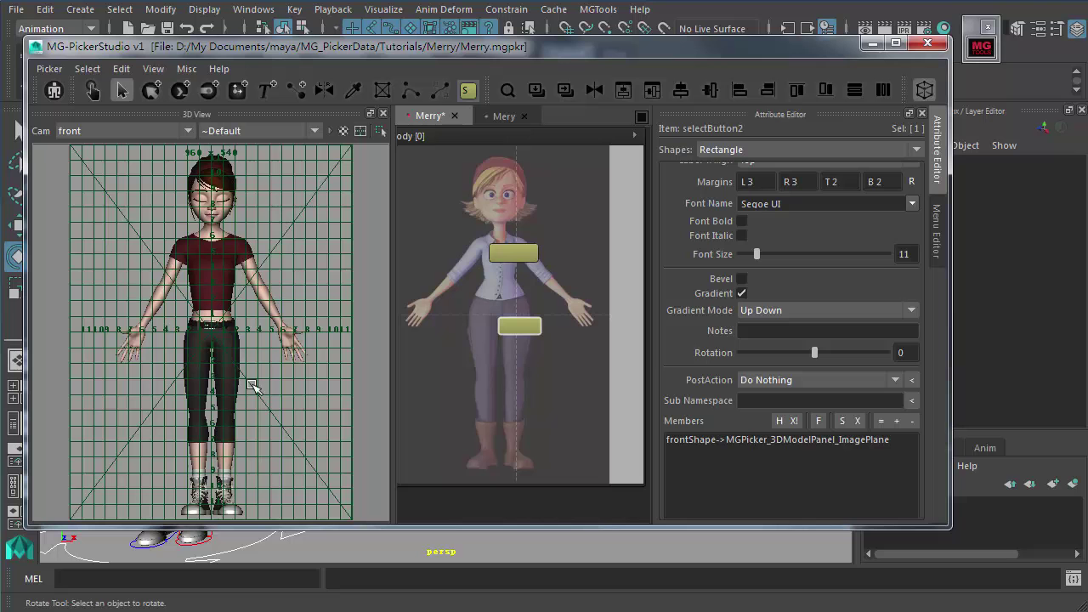
pyautogui.click(360, 131)
pyautogui.click(387, 173)
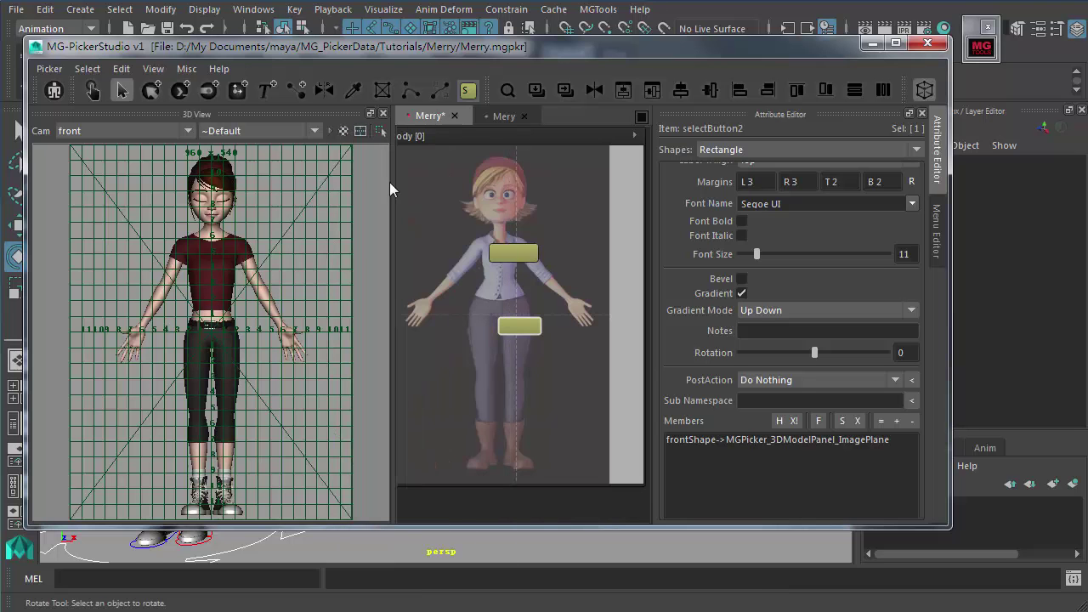
# Toggle the display of NURBS Curves in the 3D view on and back off
pyautogui.click(360, 129)
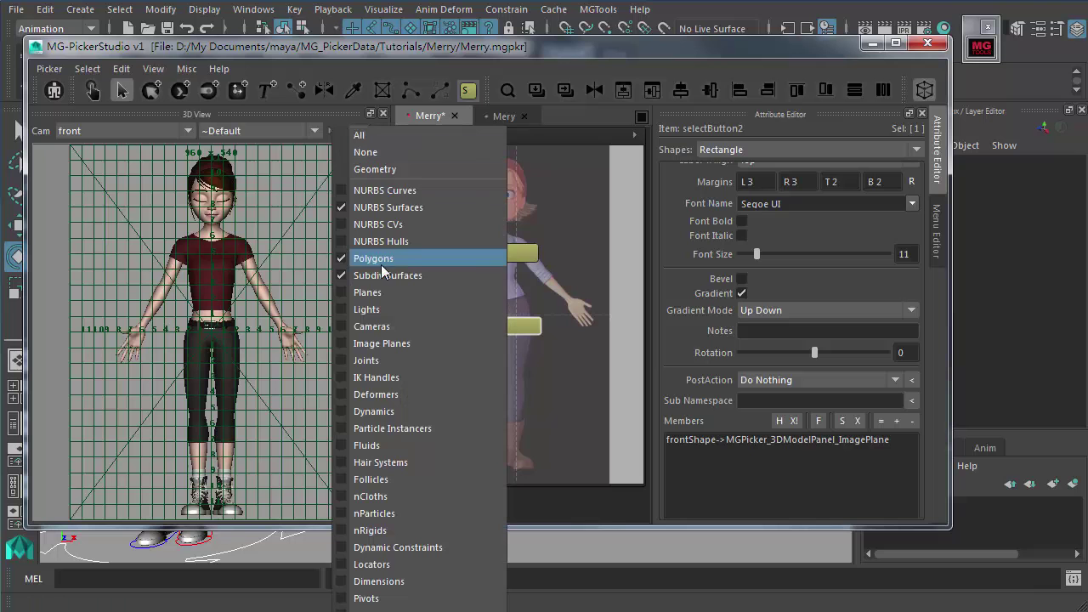
pyautogui.click(395, 190)
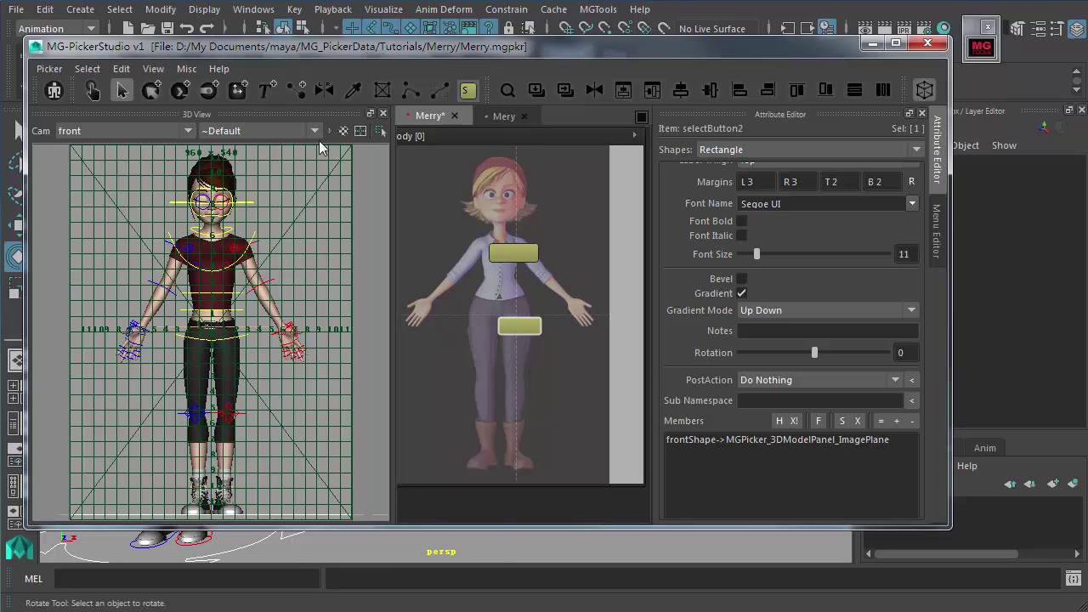
pyautogui.click(338, 136)
pyautogui.click(361, 190)
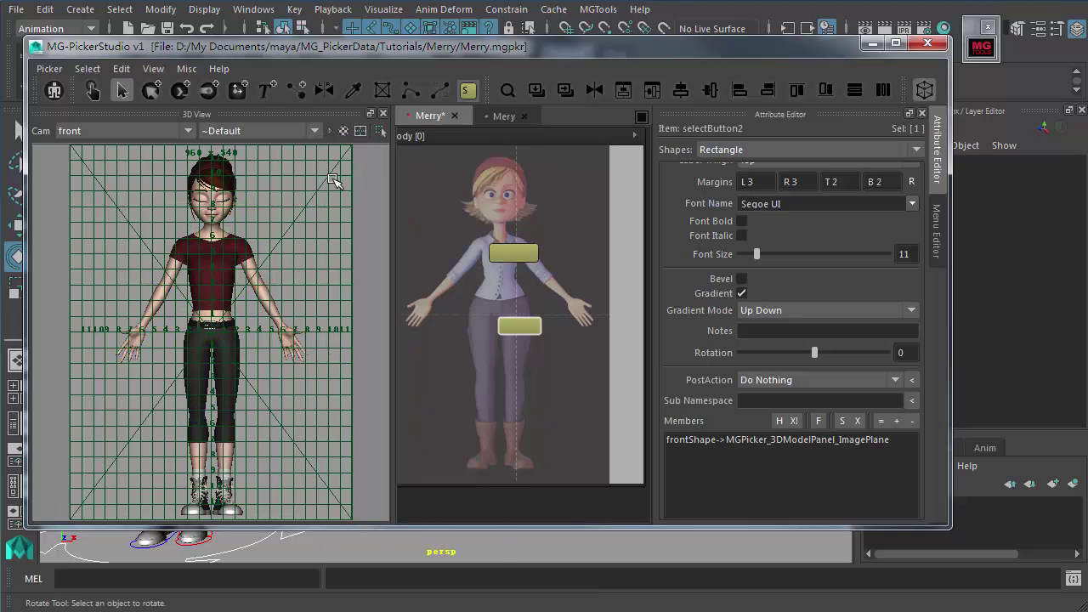
# Snapshot the front 3D view as the Body panel's background image and slightly narrow the 3D view
pyautogui.click(634, 136)
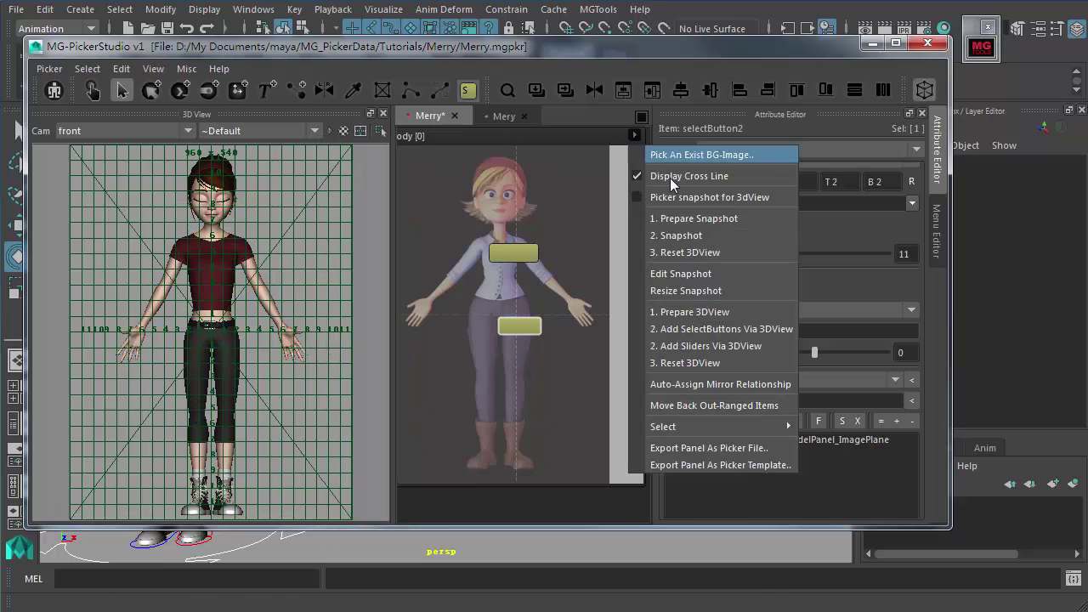
pyautogui.click(683, 237)
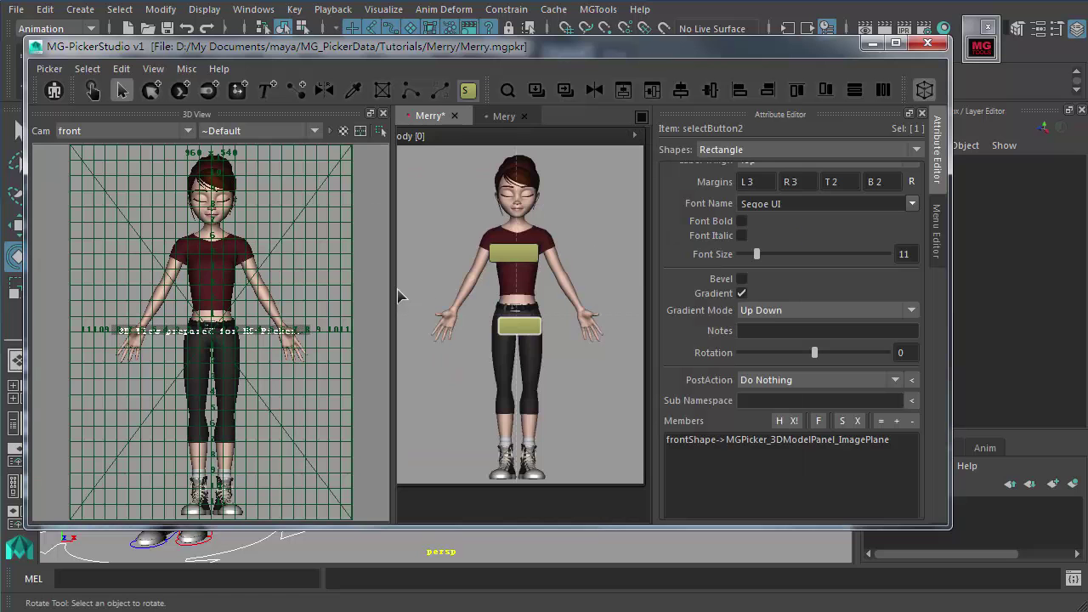
pyautogui.moveTo(394, 294); pyautogui.dragTo(388, 284)
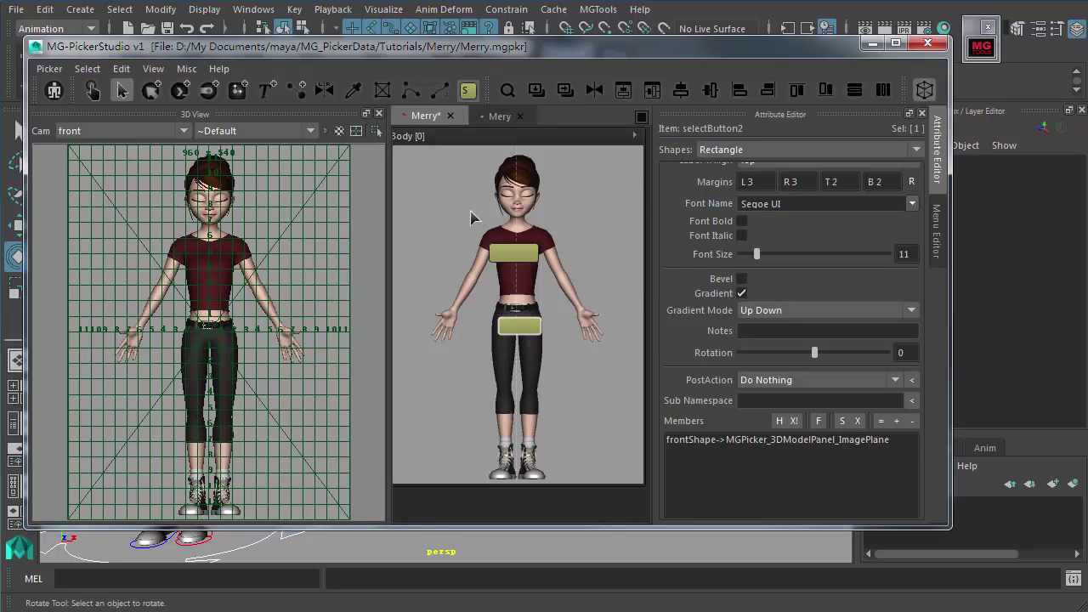
# Select the Body panel, examine its BG Image file and alignment attributes, and deselect it
pyautogui.click(552, 217)
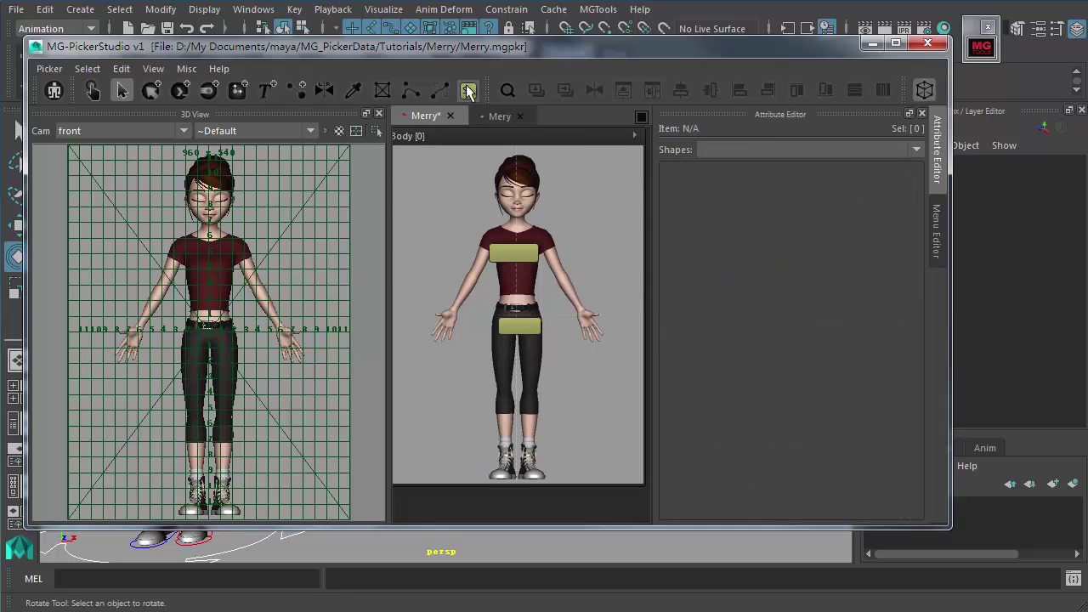
pyautogui.click(549, 138)
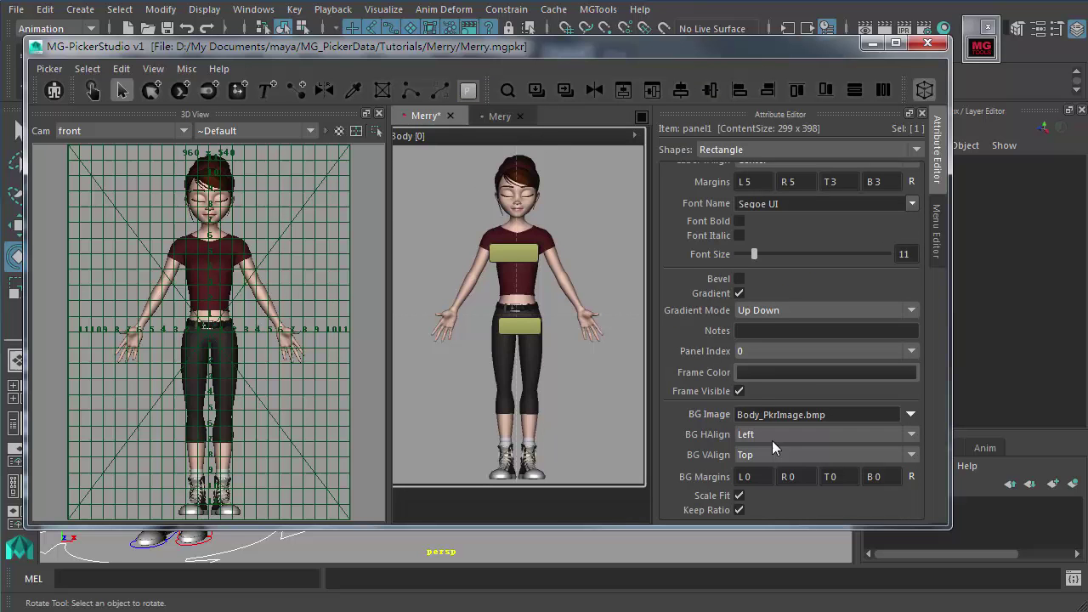
pyautogui.click(483, 346)
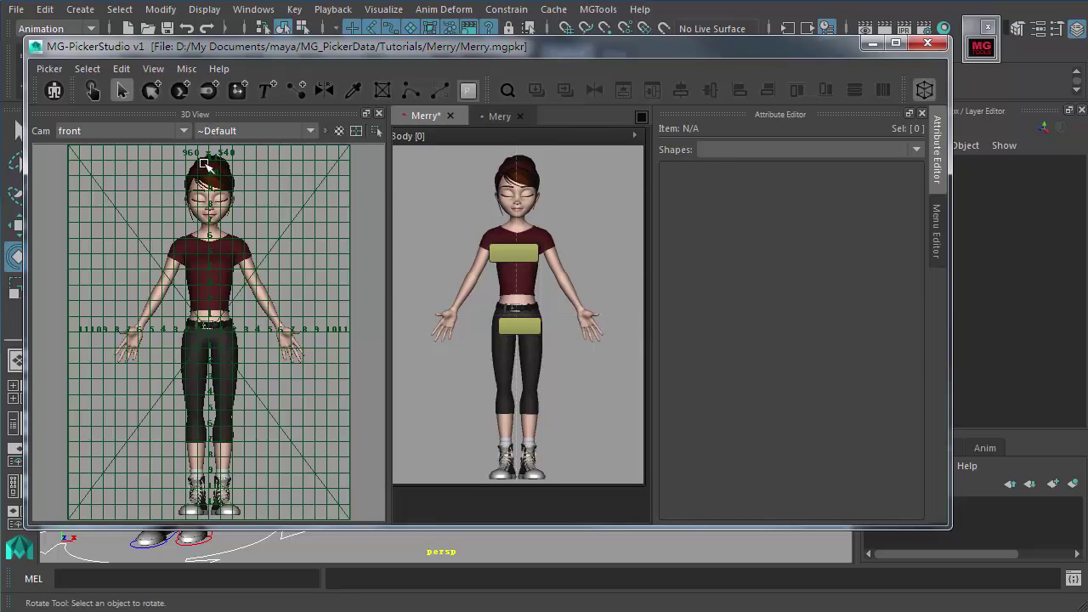
# Snapshot the front 3D view again as the Body panel's background using the ~Dimmed style, overriding the existing Body_PkrImage.bmp
pyautogui.click(239, 135)
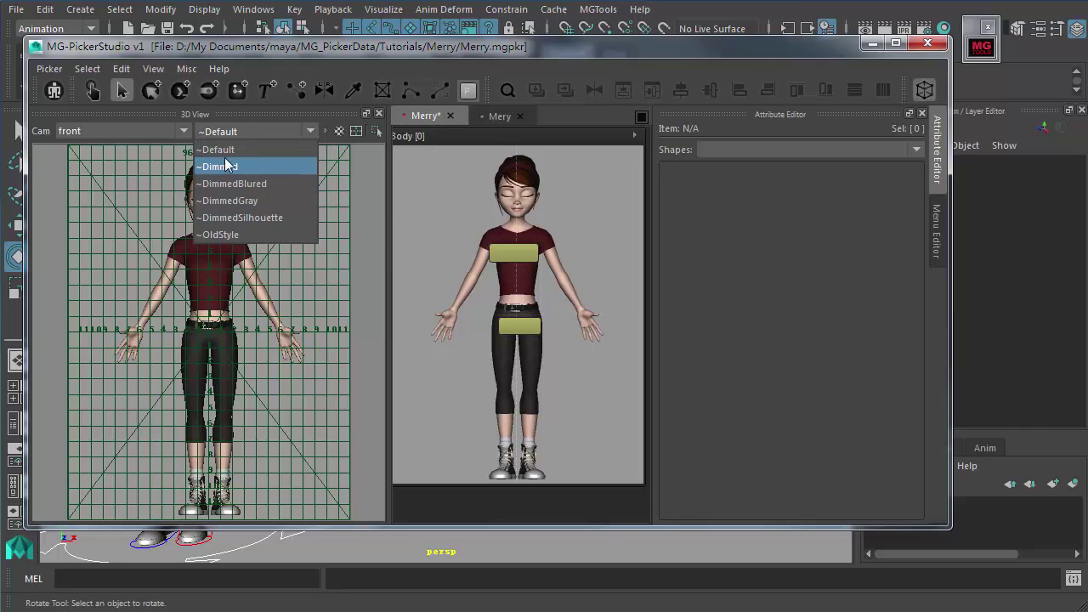
pyautogui.click(235, 167)
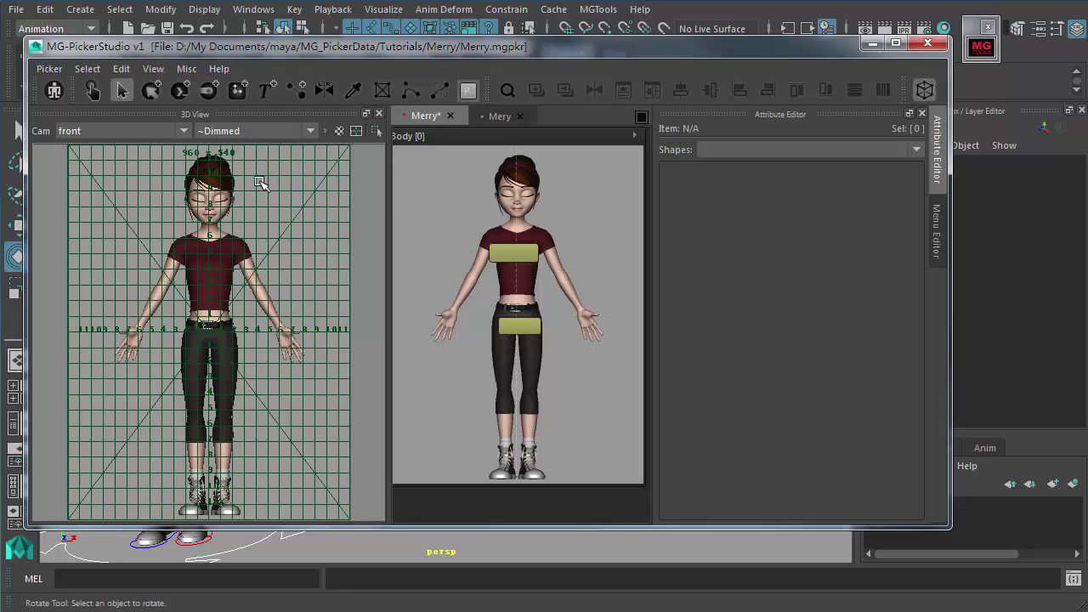
pyautogui.click(635, 135)
pyautogui.click(691, 236)
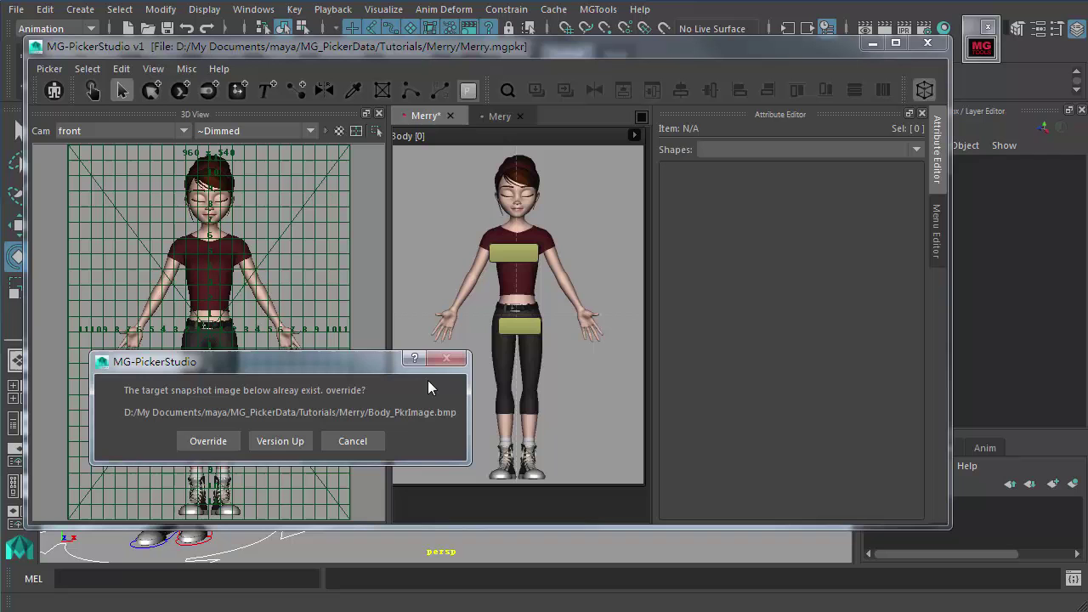
pyautogui.moveTo(192, 365); pyautogui.dragTo(354, 341)
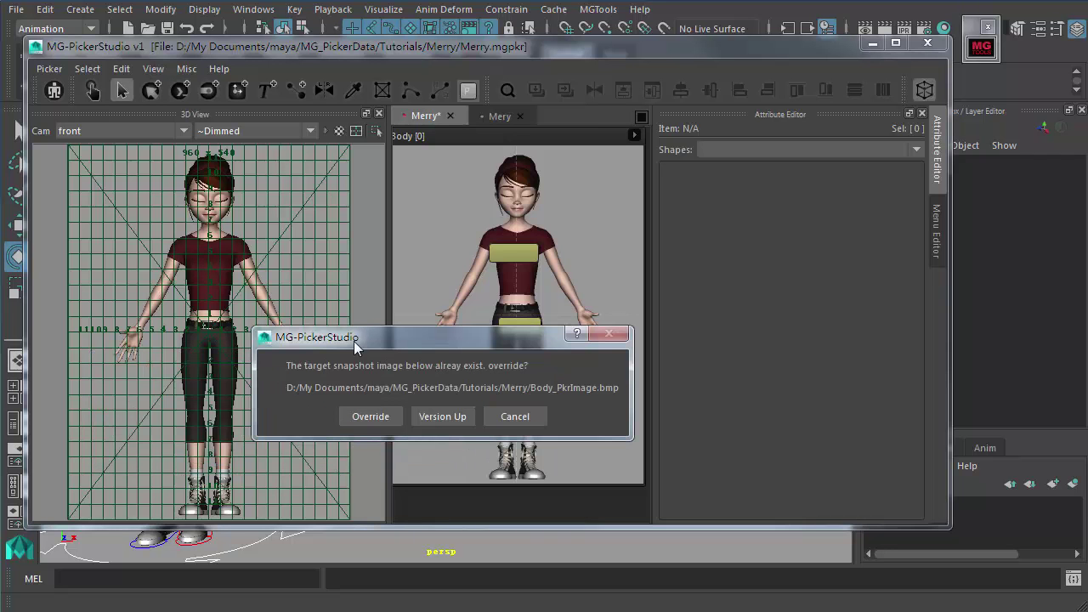
pyautogui.click(370, 417)
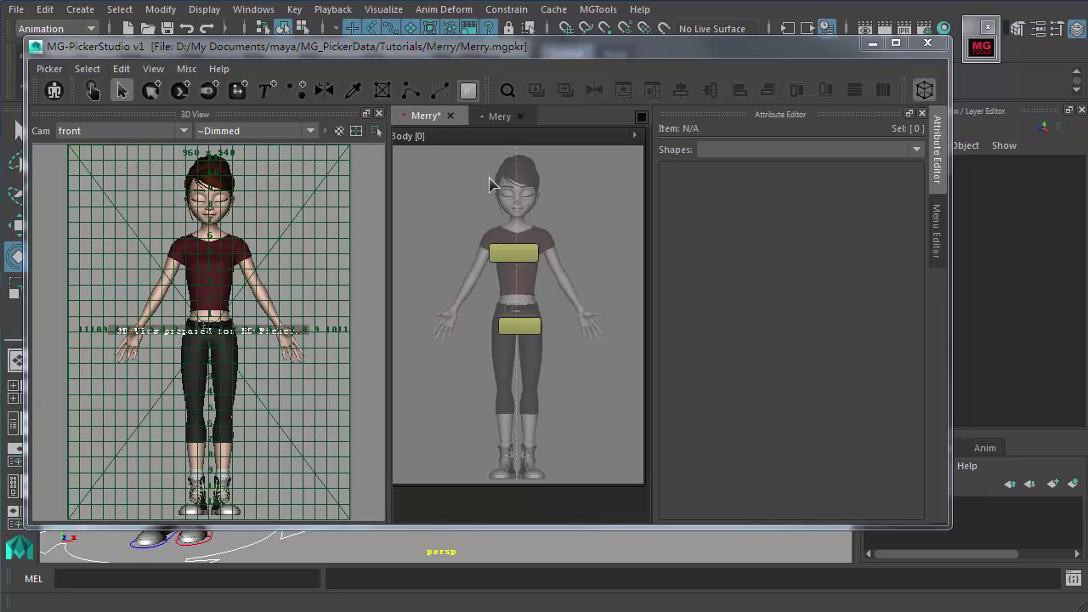
# Retake the Body panel's background snapshot with the ~DimmedBlured style, overriding the existing image
pyautogui.click(272, 129)
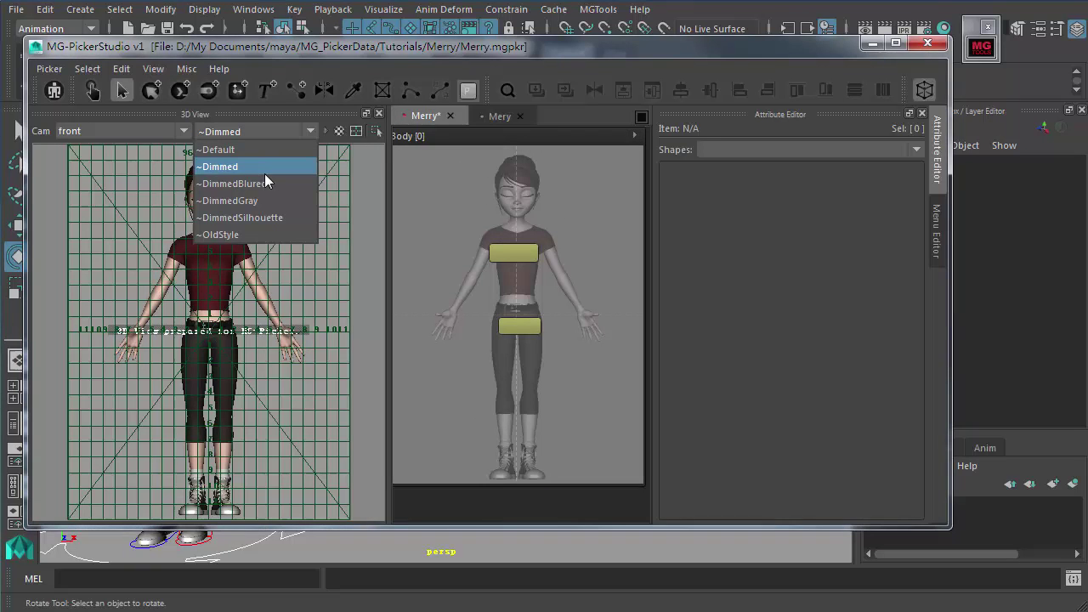
pyautogui.click(264, 183)
pyautogui.click(636, 134)
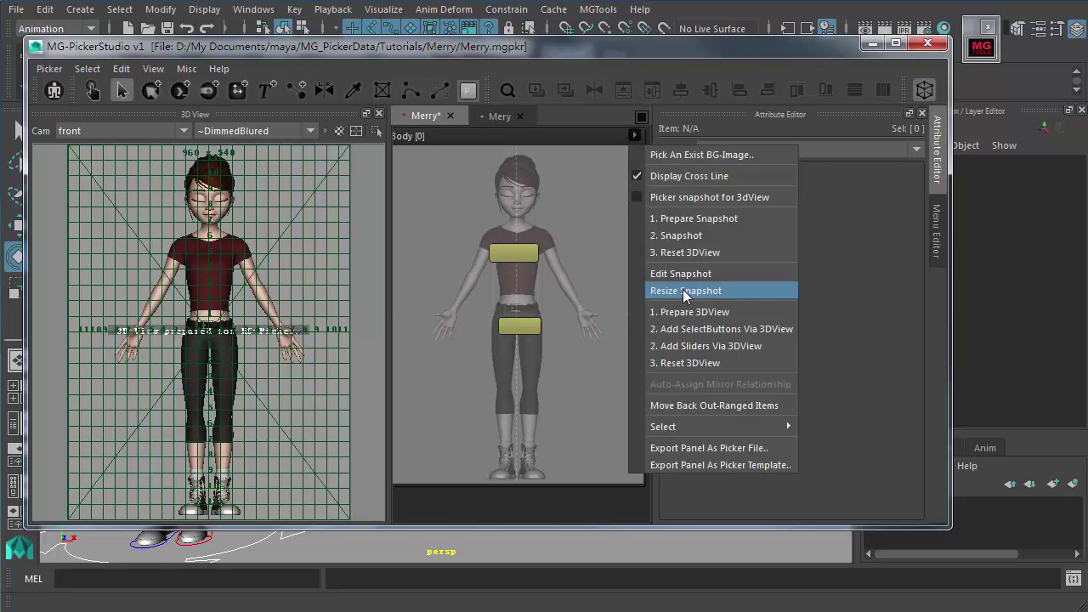
pyautogui.click(685, 236)
pyautogui.click(224, 442)
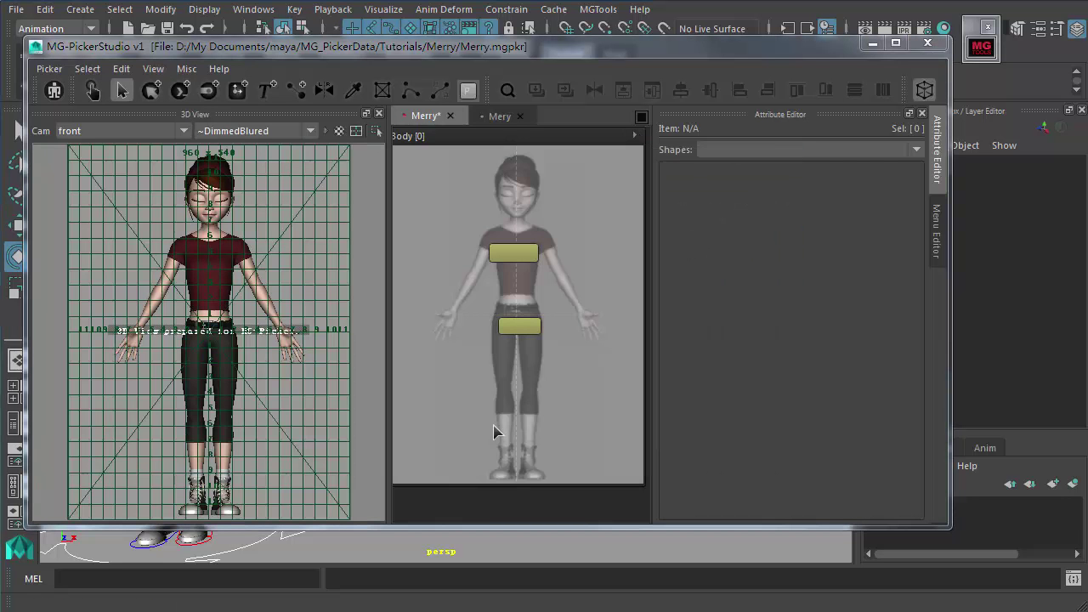
# Set the snapshot style back to ~Default and preview the ~Dimmed, ~DimmedBlured, ~DimmedGray and ~DimmedSilhouette presets in the Image Style window
pyautogui.click(308, 131)
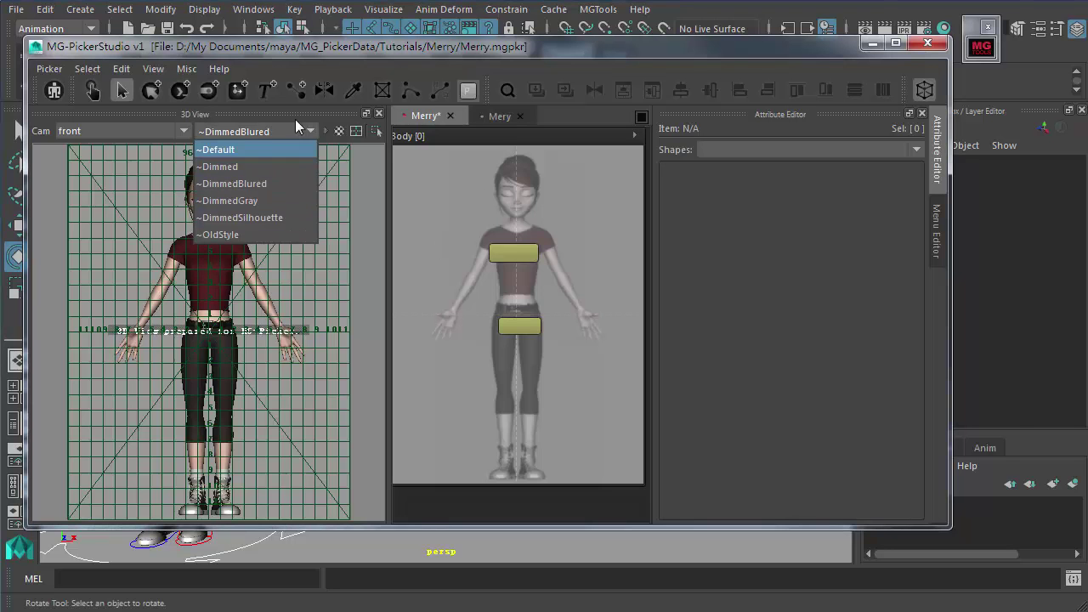
pyautogui.click(326, 58)
pyautogui.click(189, 70)
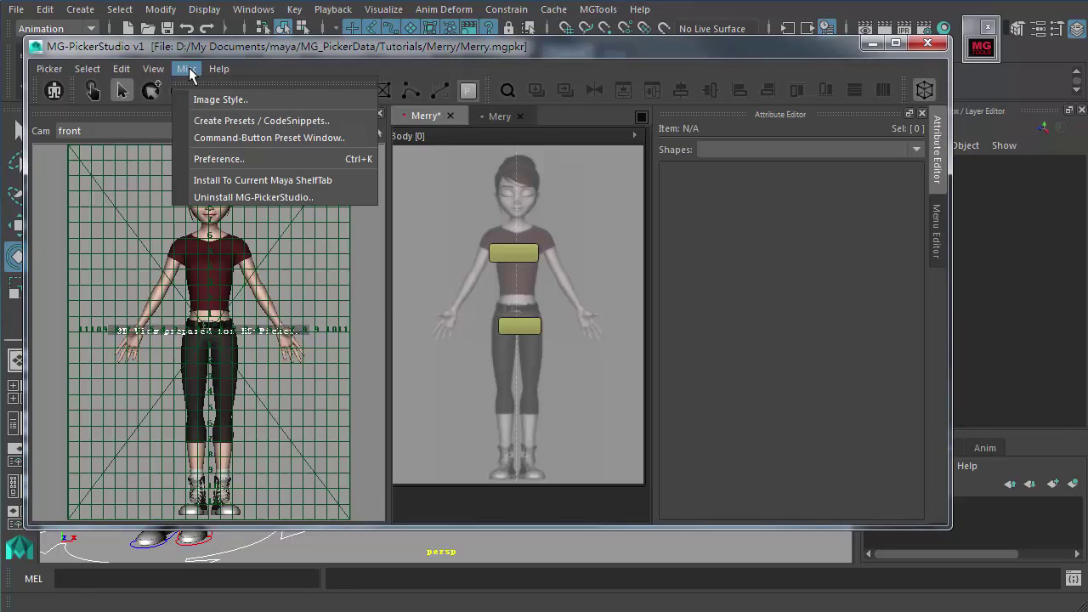
pyautogui.click(216, 99)
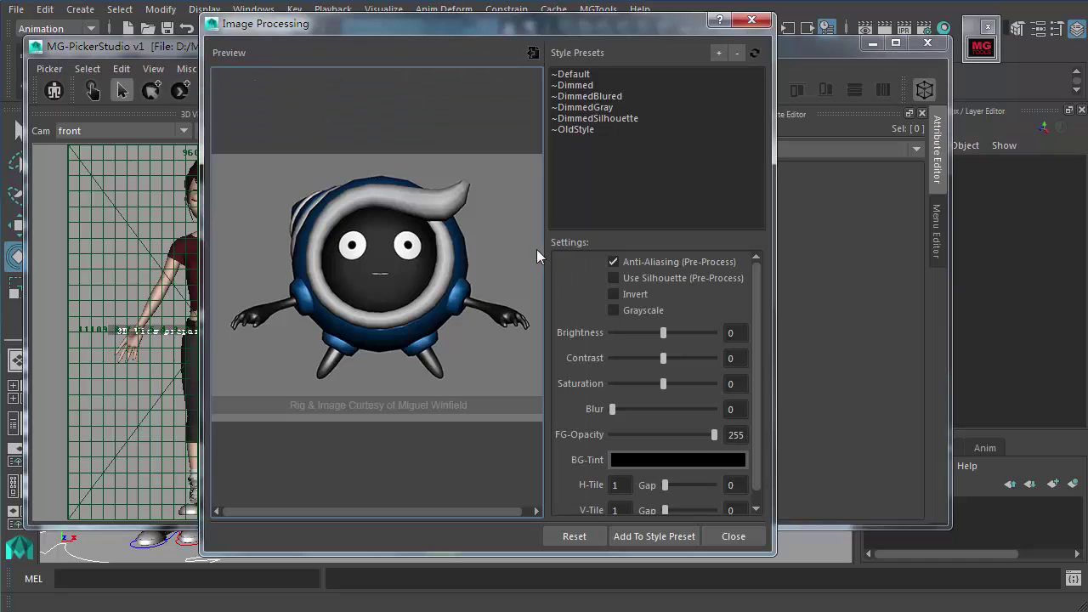
pyautogui.click(581, 86)
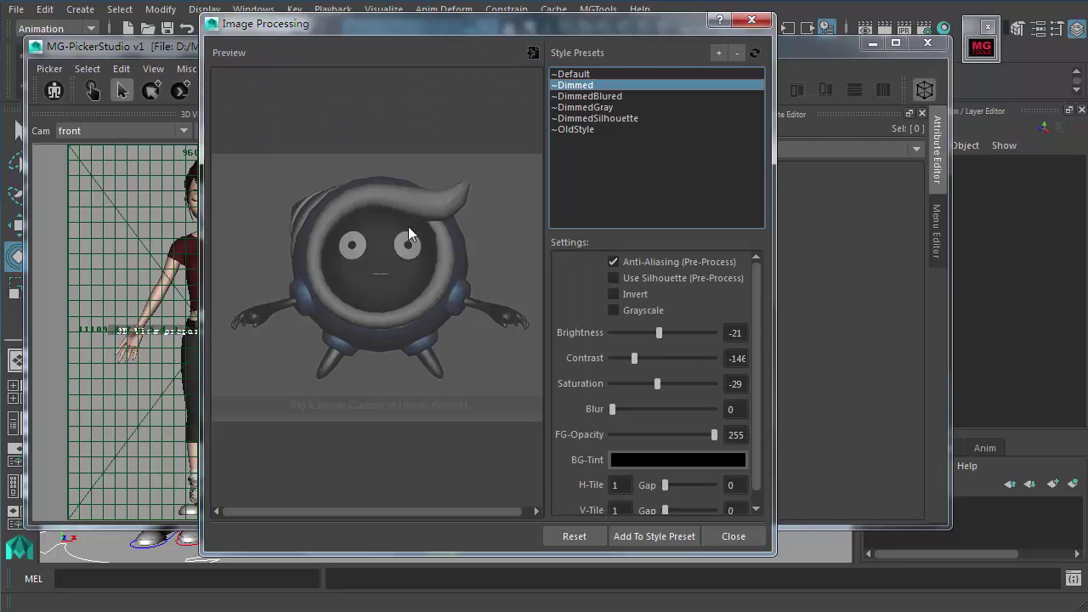
pyautogui.click(595, 97)
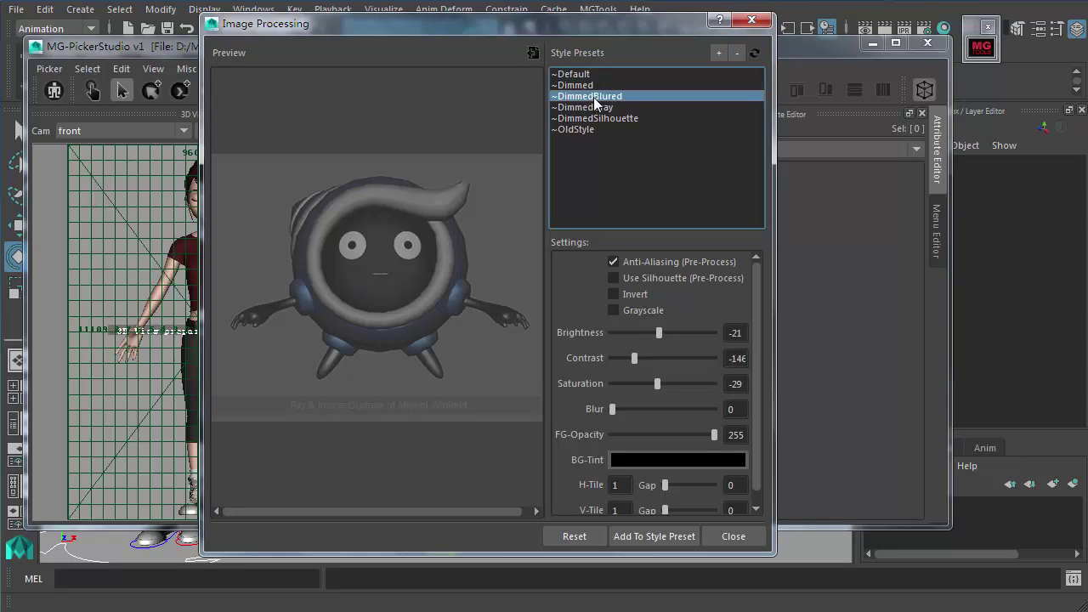
pyautogui.click(590, 107)
pyautogui.click(599, 118)
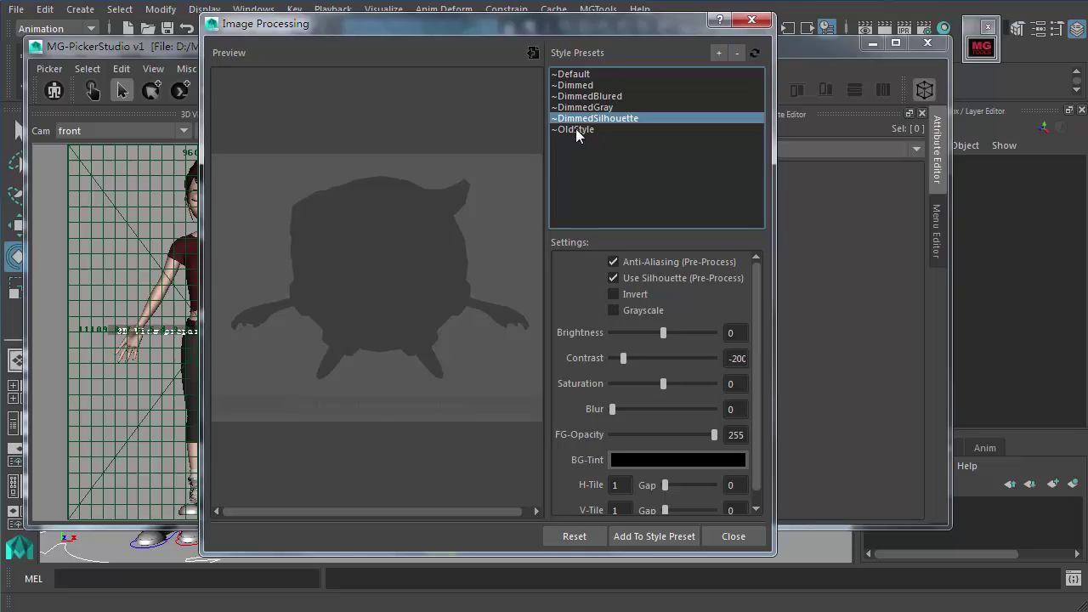
# Preview the ~OldStyle preset in the Image Style window, reopen the window to examine its settings, and close it
pyautogui.moveTo(384, 14); pyautogui.dragTo(715, 53)
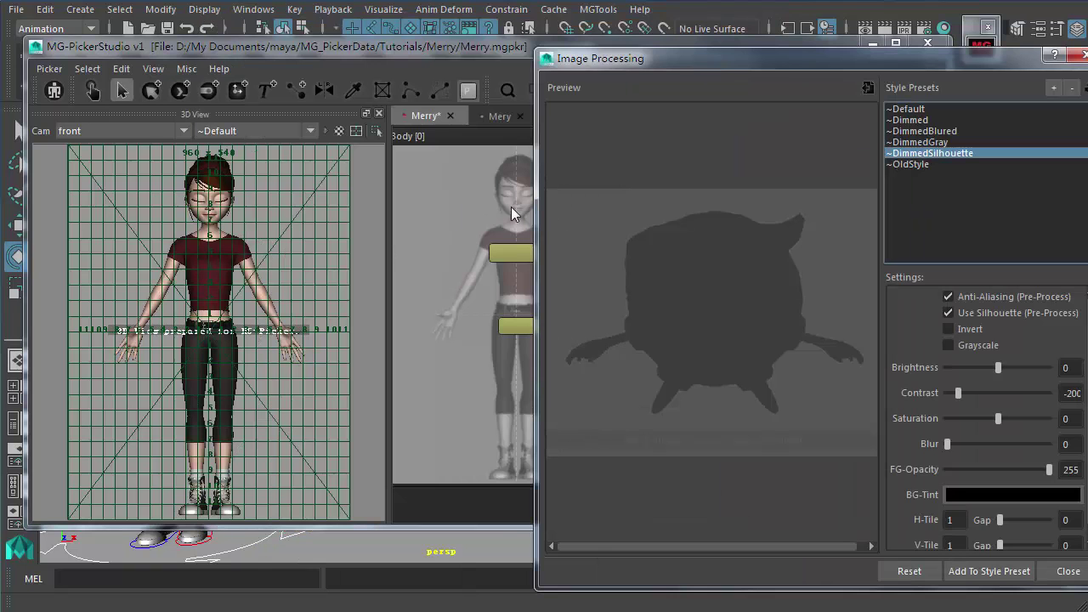
pyautogui.moveTo(729, 63); pyautogui.dragTo(359, 23)
pyautogui.click(536, 124)
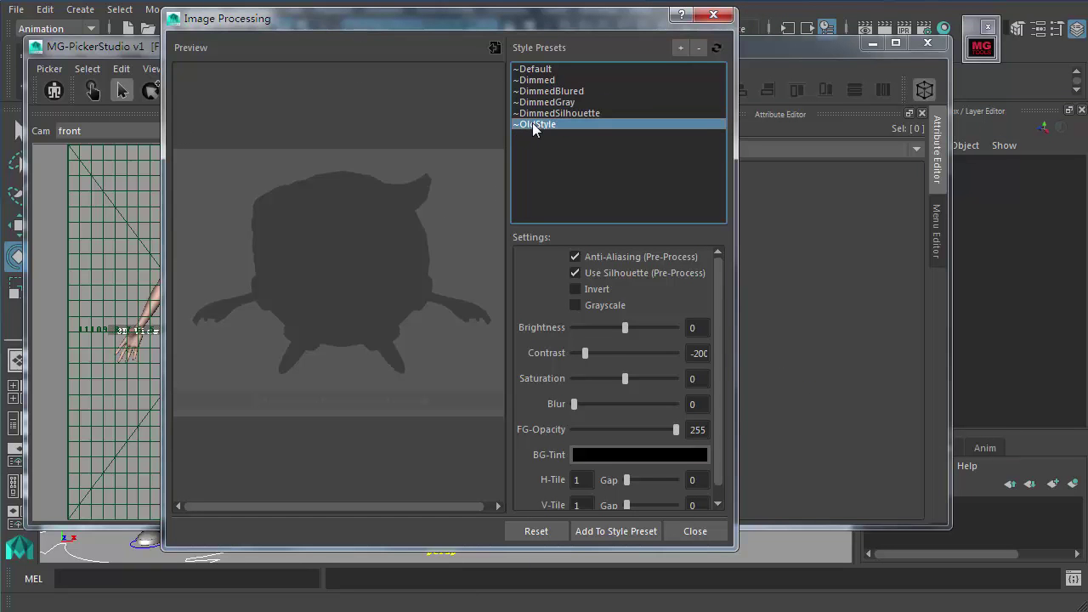
pyautogui.click(695, 530)
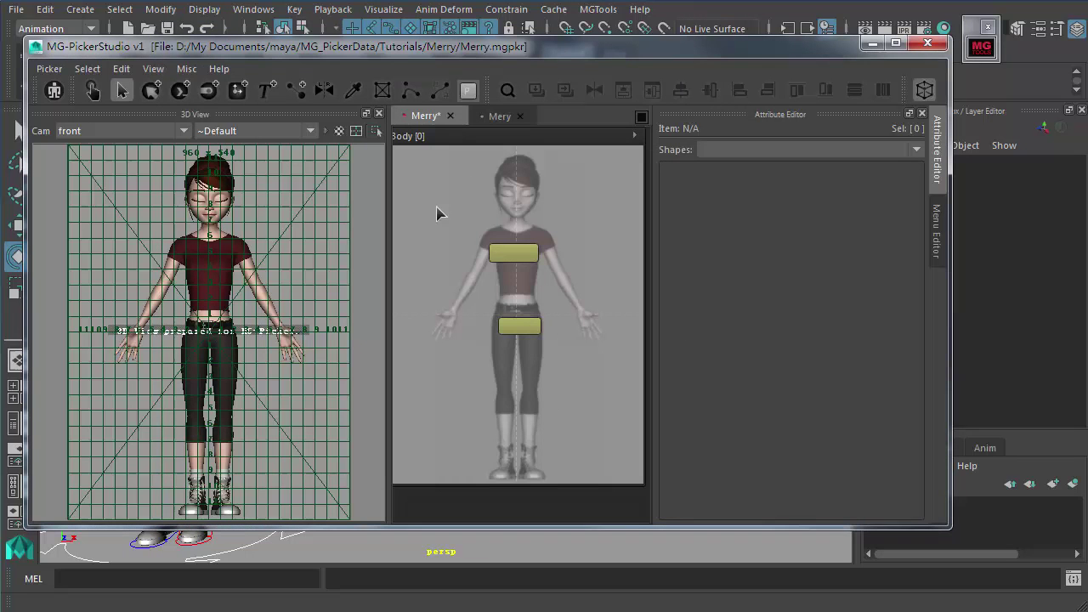
pyautogui.click(187, 69)
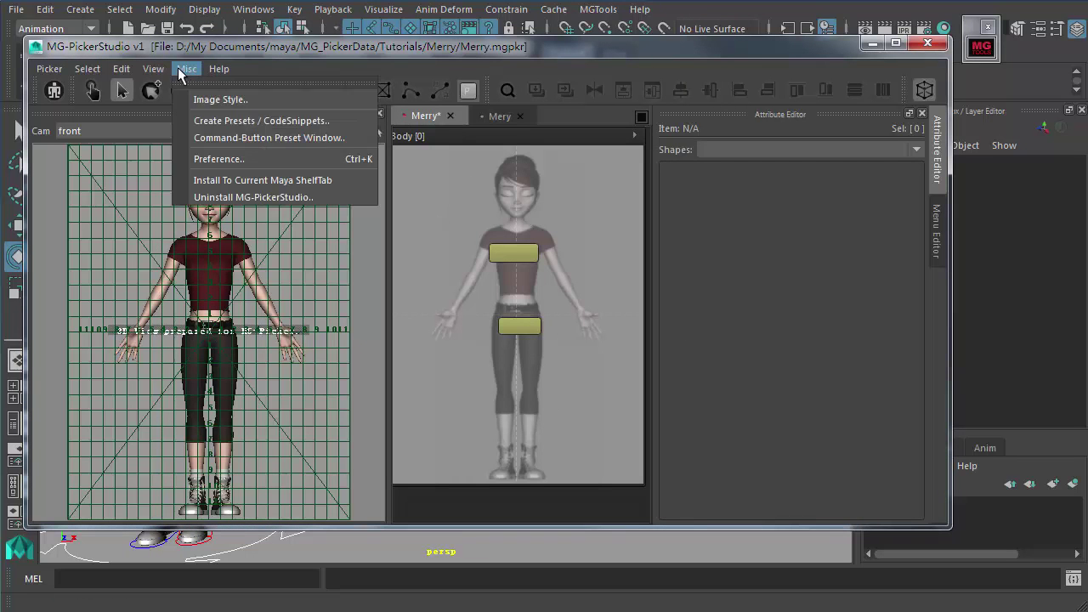
pyautogui.click(197, 97)
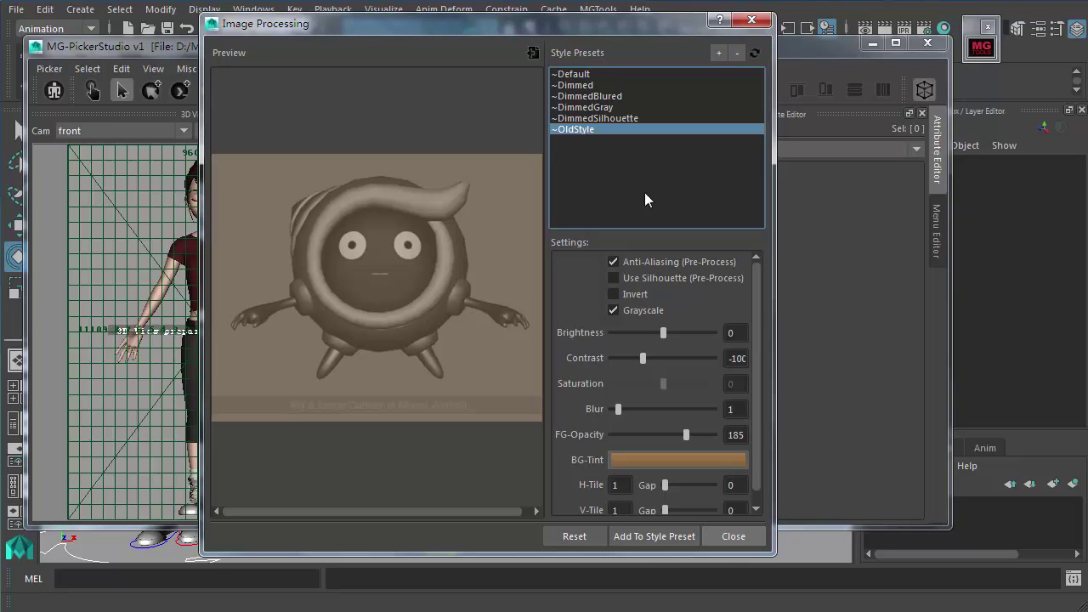
pyautogui.click(743, 541)
pyautogui.click(252, 131)
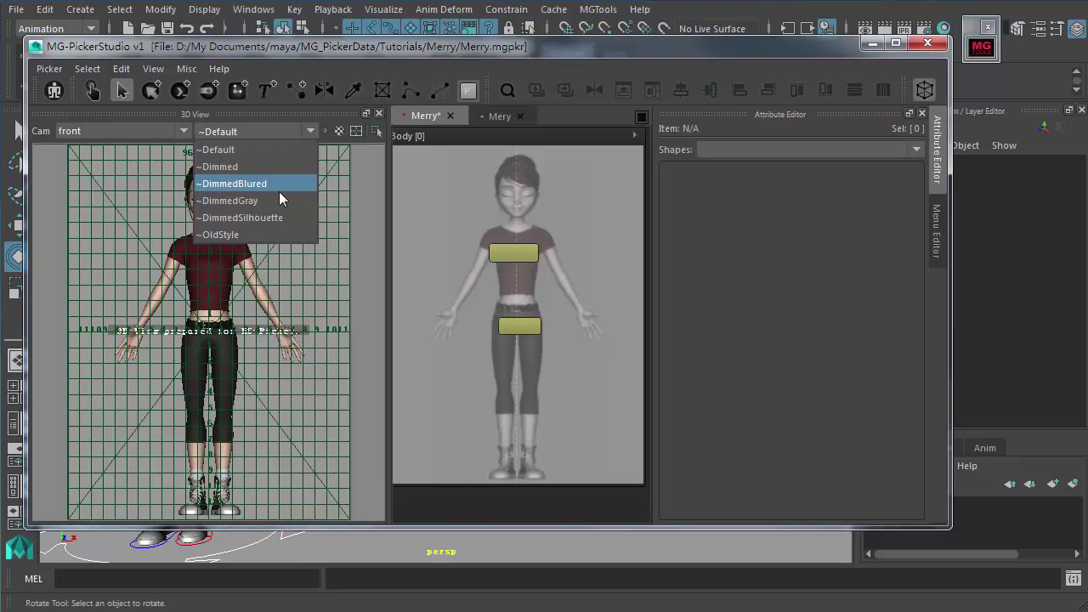
pyautogui.click(636, 135)
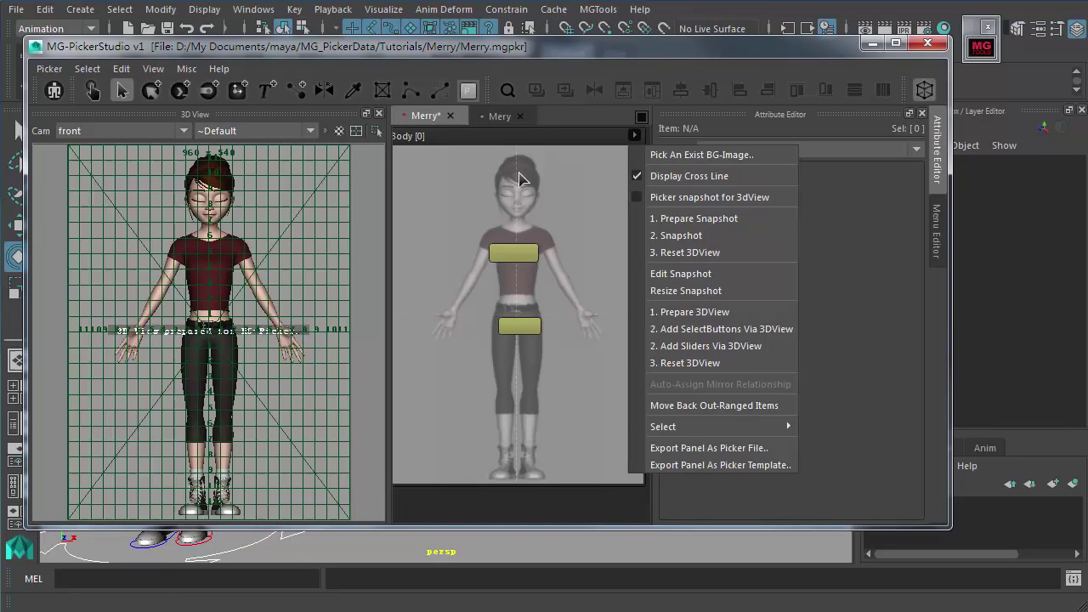
pyautogui.click(493, 197)
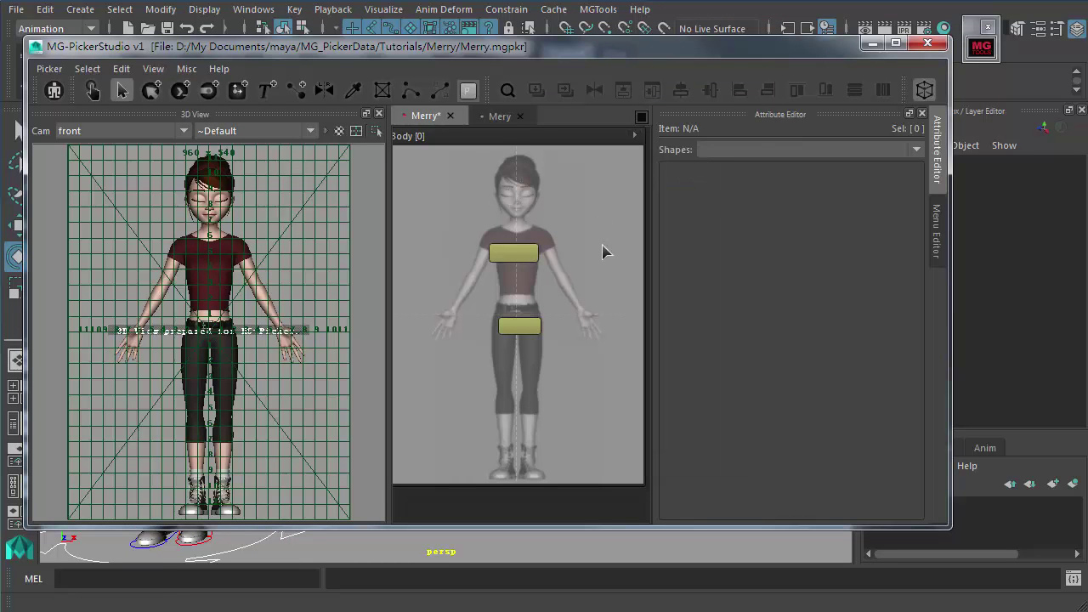
pyautogui.moveTo(570, 223); pyautogui.dragTo(449, 384)
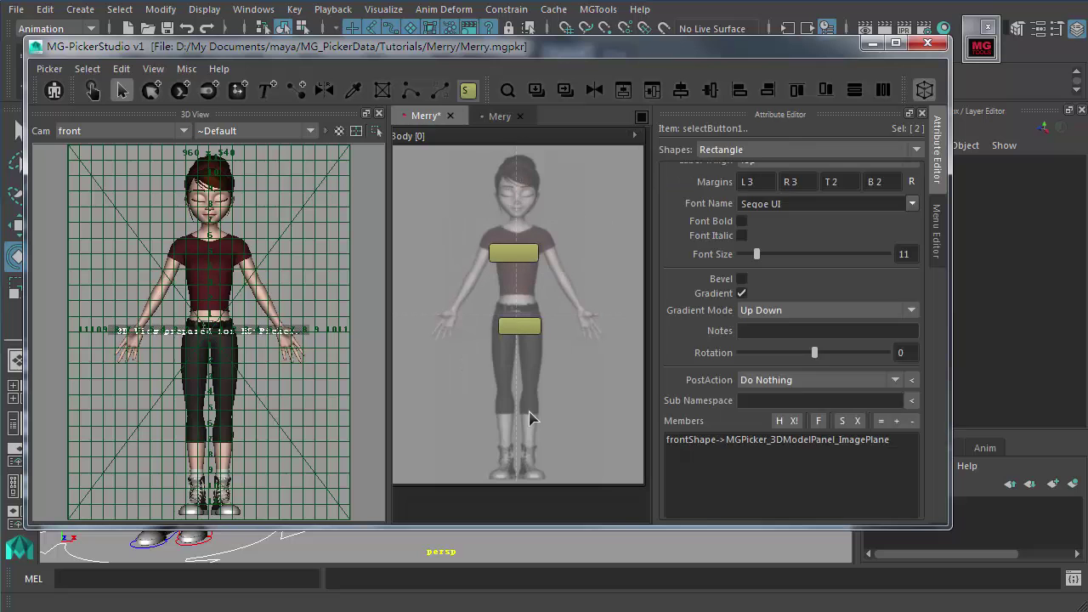
pyautogui.click(608, 288)
pyautogui.click(636, 135)
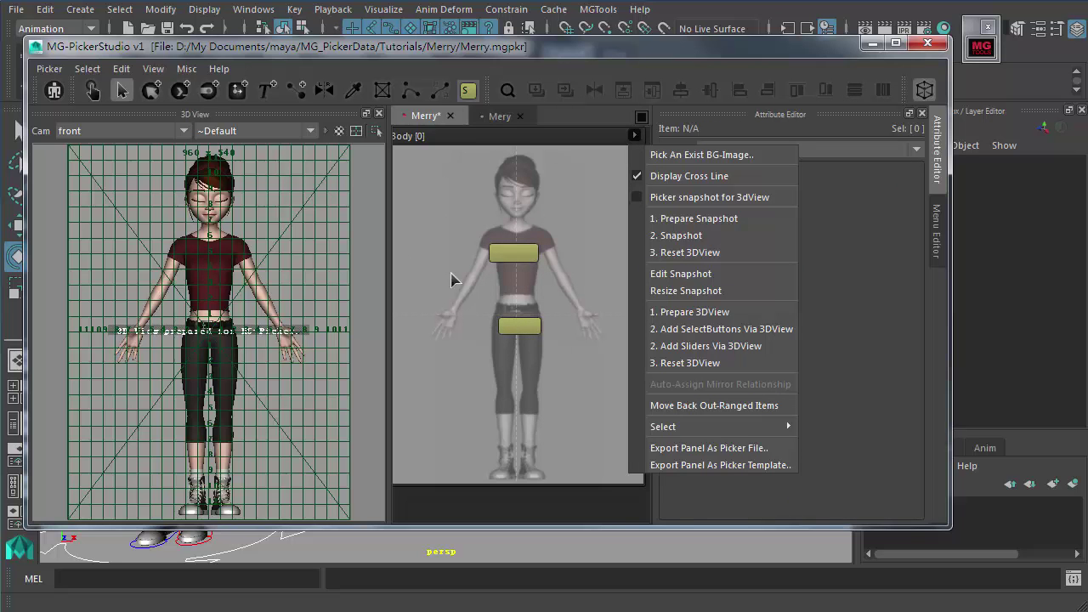
# Select the Body panel, hide the 3D View, and make the MG-PickerStudio window taller
pyautogui.click(514, 155)
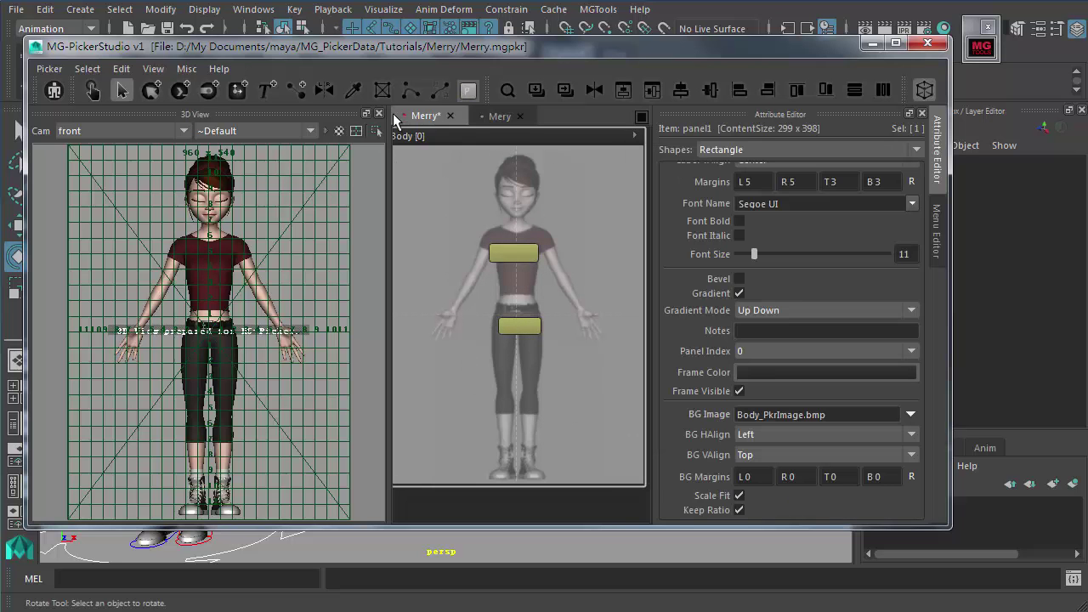
pyautogui.click(919, 94)
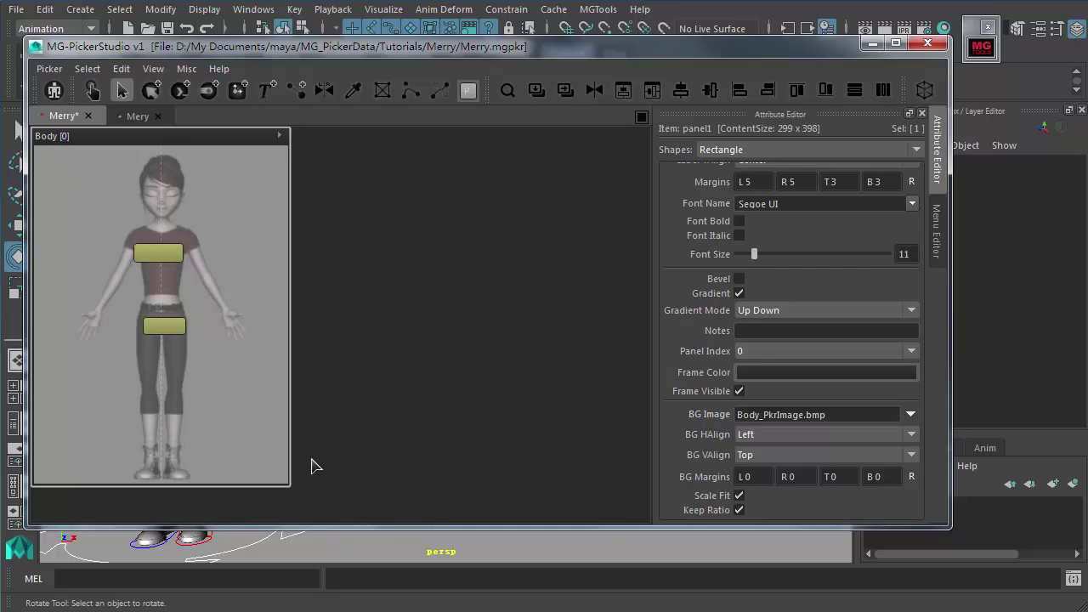
pyautogui.moveTo(286, 527); pyautogui.dragTo(288, 568)
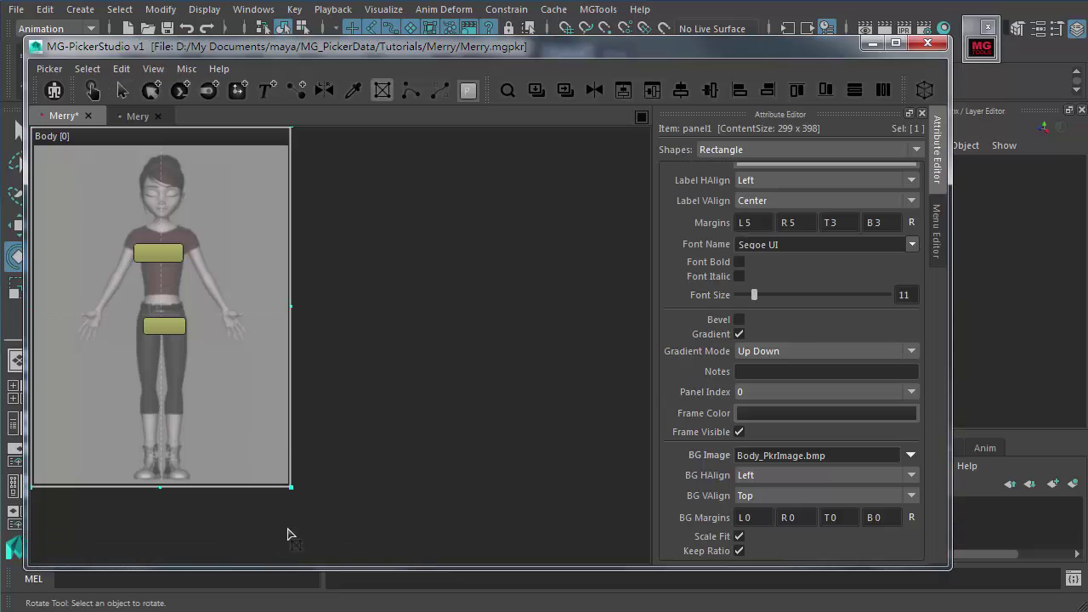
# Try resizing the Body panel larger and then narrower to test how its background image scales
pyautogui.moveTo(286, 484); pyautogui.dragTo(391, 545)
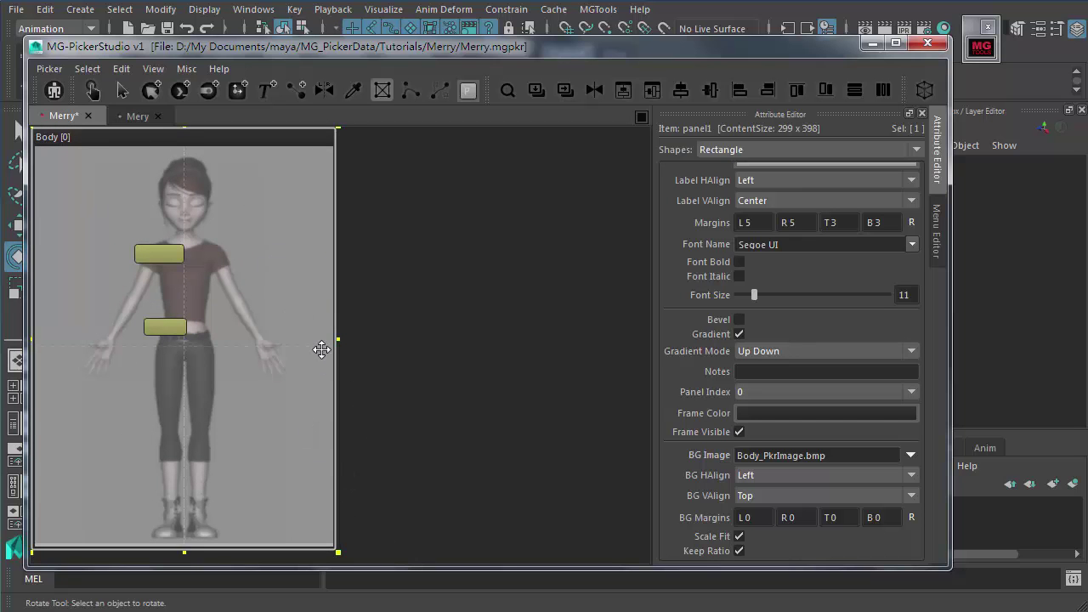
pyautogui.moveTo(338, 340); pyautogui.dragTo(299, 349)
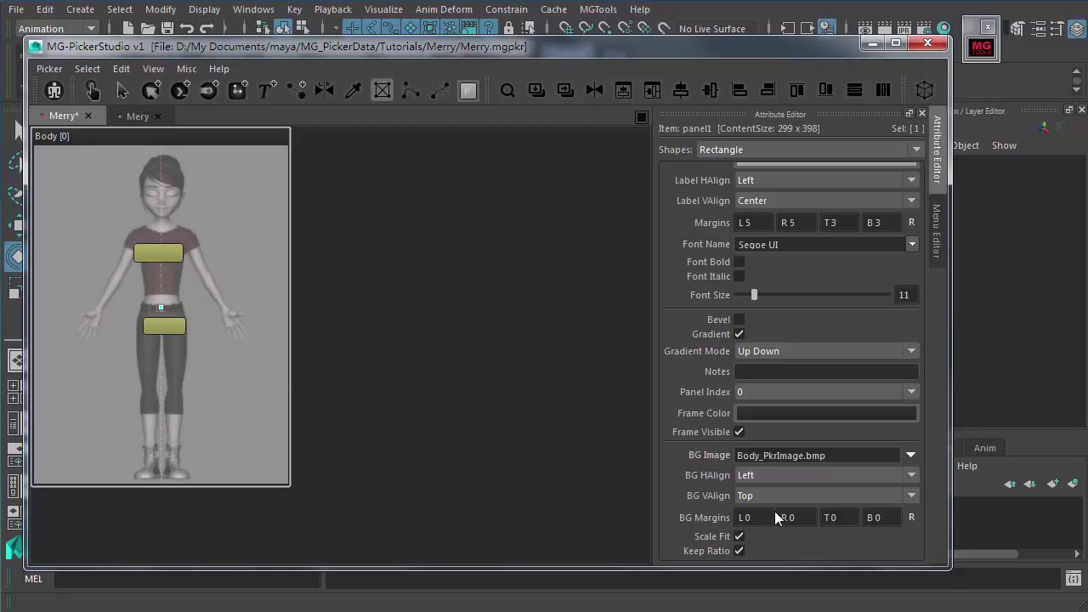
# Turn off Scale Fit for the Body panel's background, enlarge the panel slightly, and turn Scale Fit back on
pyautogui.click(739, 536)
pyautogui.moveTo(291, 488); pyautogui.dragTo(327, 506)
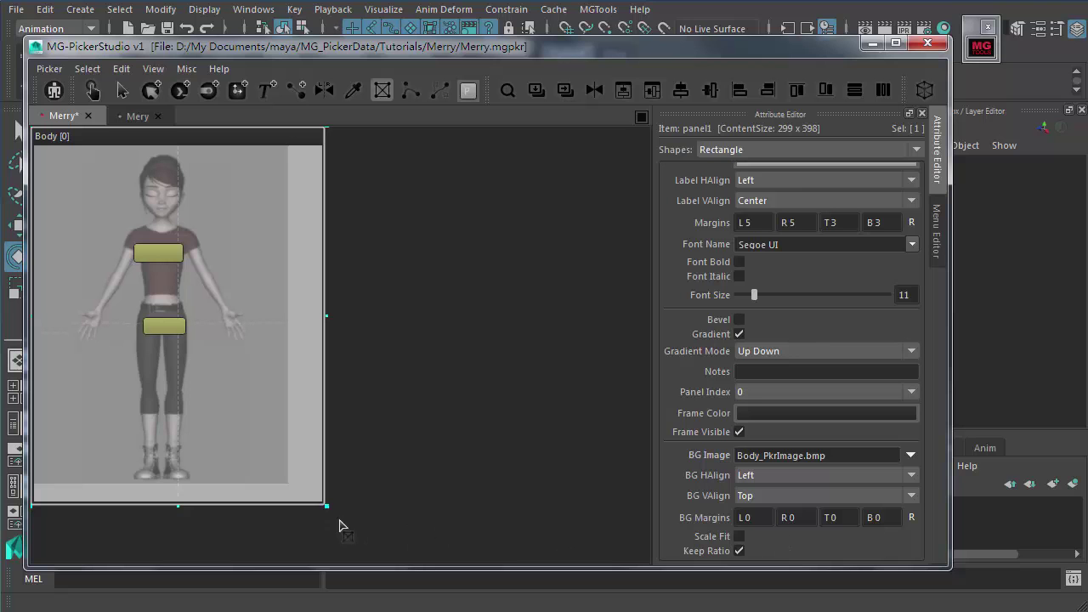
pyautogui.click(739, 537)
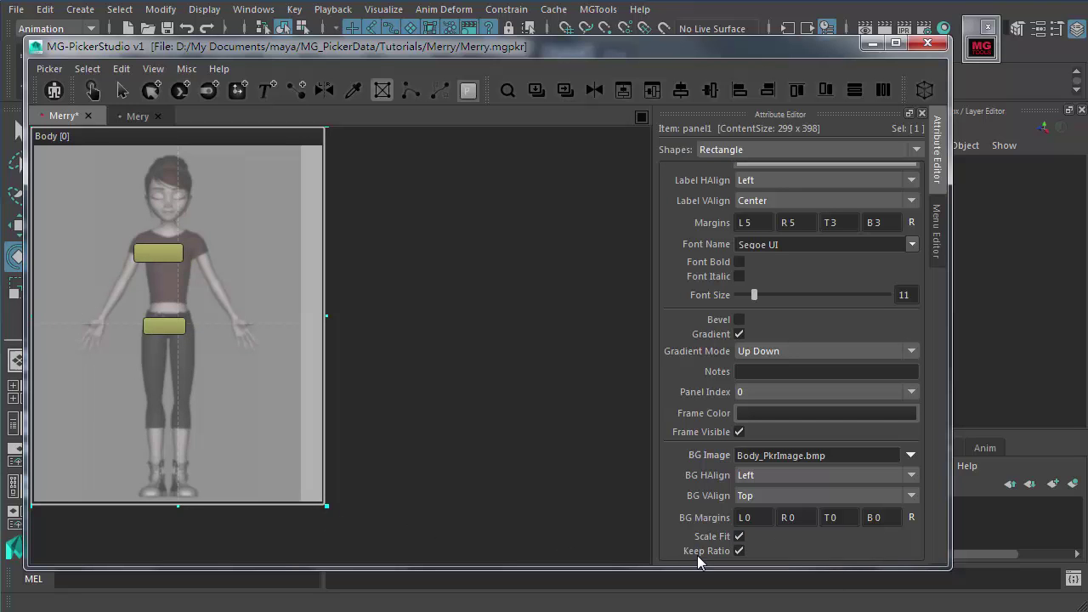
# Toggle Keep Ratio off and back on for the background image, widen the Body panel, and deselect it
pyautogui.click(739, 551)
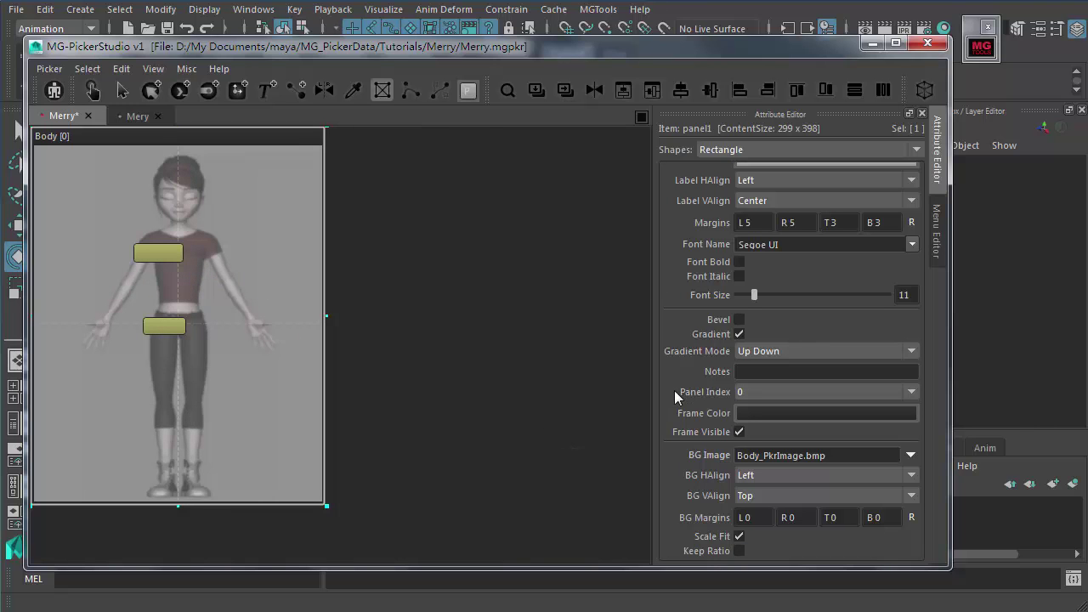
pyautogui.moveTo(518, 52); pyautogui.dragTo(528, 39)
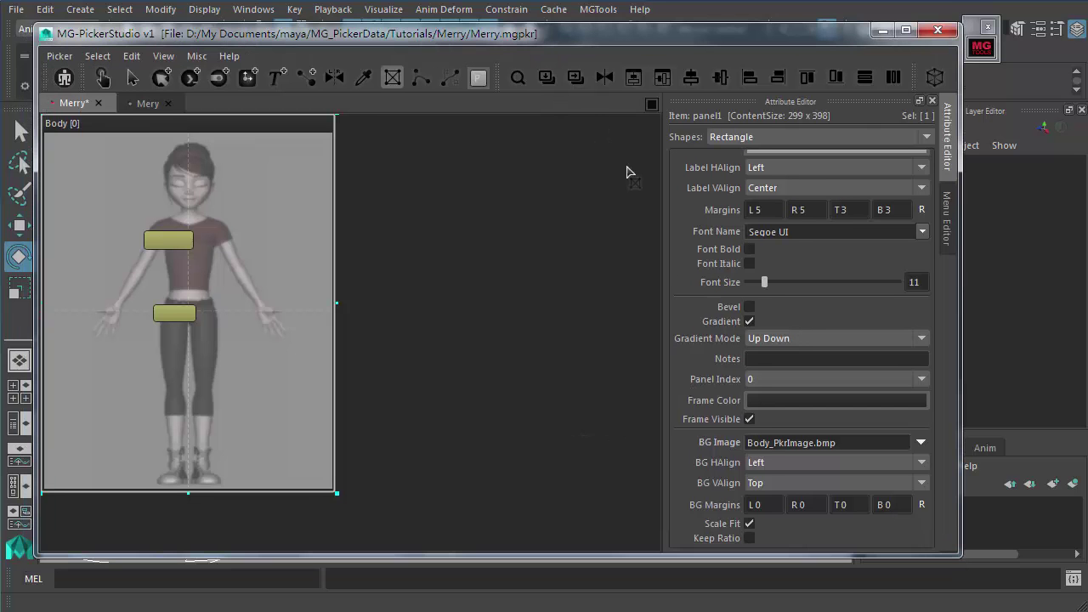
pyautogui.click(749, 538)
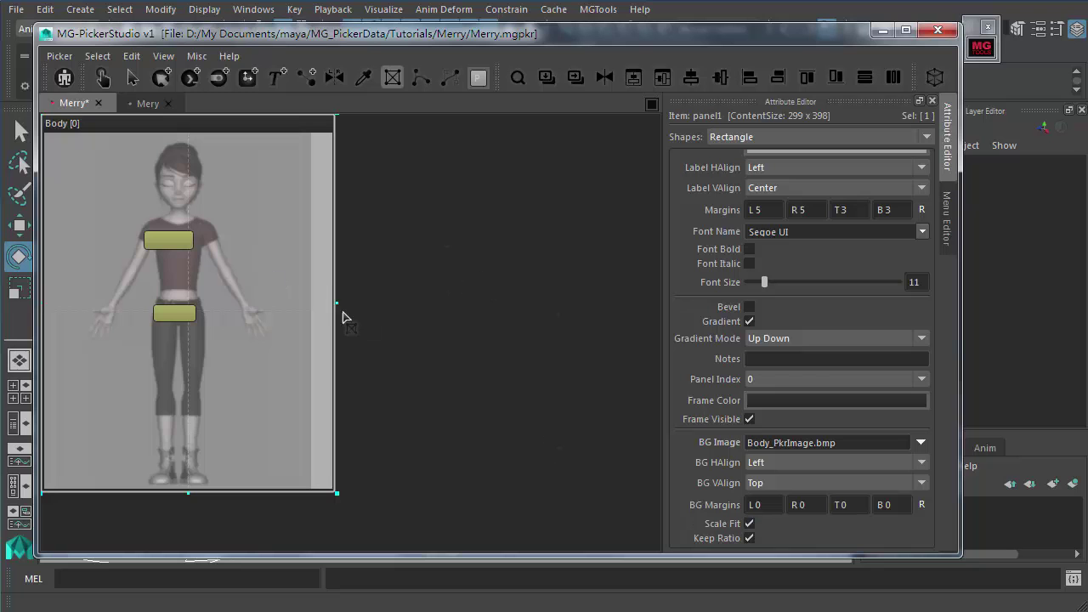
pyautogui.moveTo(337, 303); pyautogui.dragTo(377, 381)
pyautogui.click(366, 393)
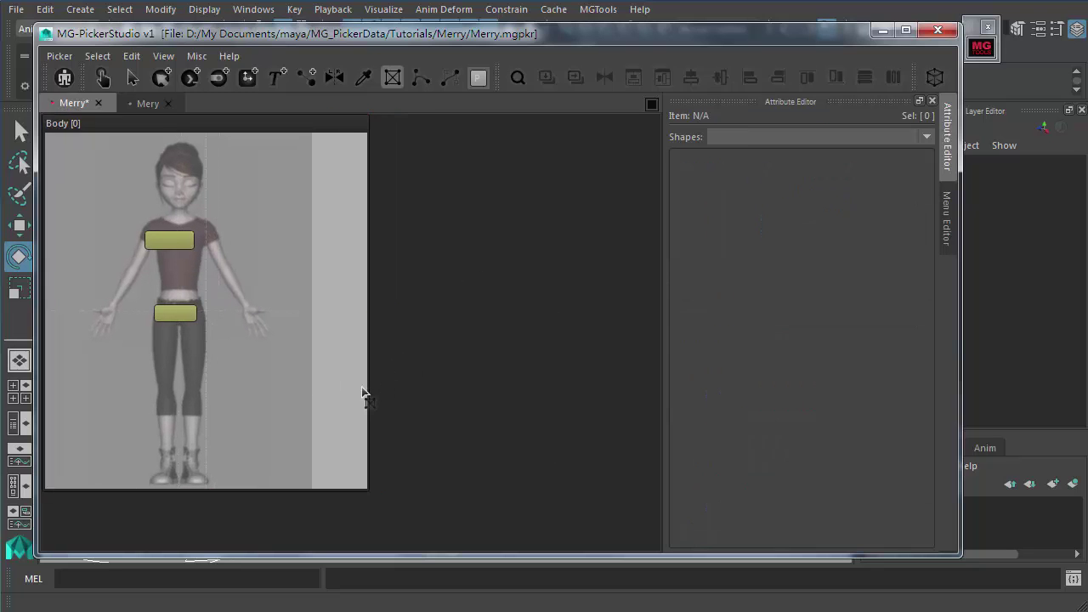
# Resize the Body panel to its preferred size so it matches the background image, leaving the panel selected
pyautogui.press('q')
pyautogui.click(247, 135)
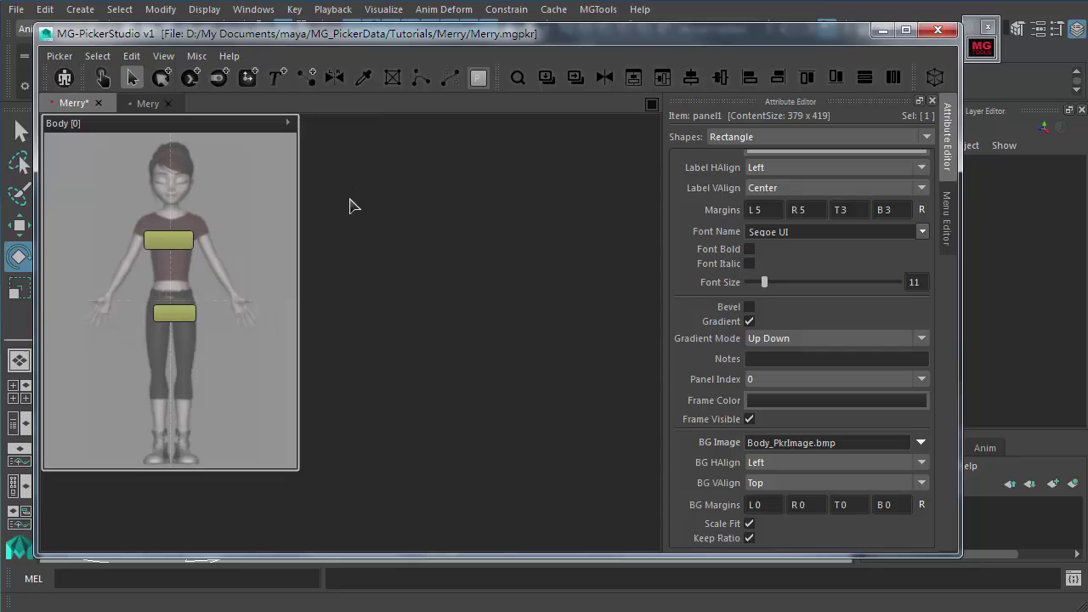
pyautogui.click(308, 180)
pyautogui.click(264, 133)
pyautogui.moveTo(53, 148); pyautogui.dragTo(293, 467)
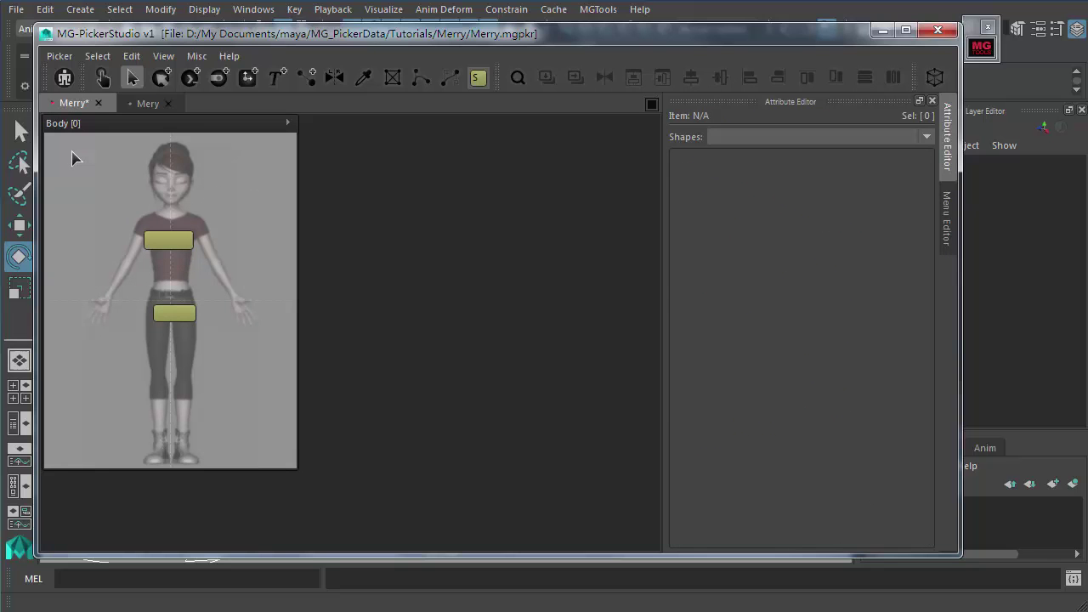
pyautogui.moveTo(72, 154); pyautogui.dragTo(261, 195)
pyautogui.click(89, 126)
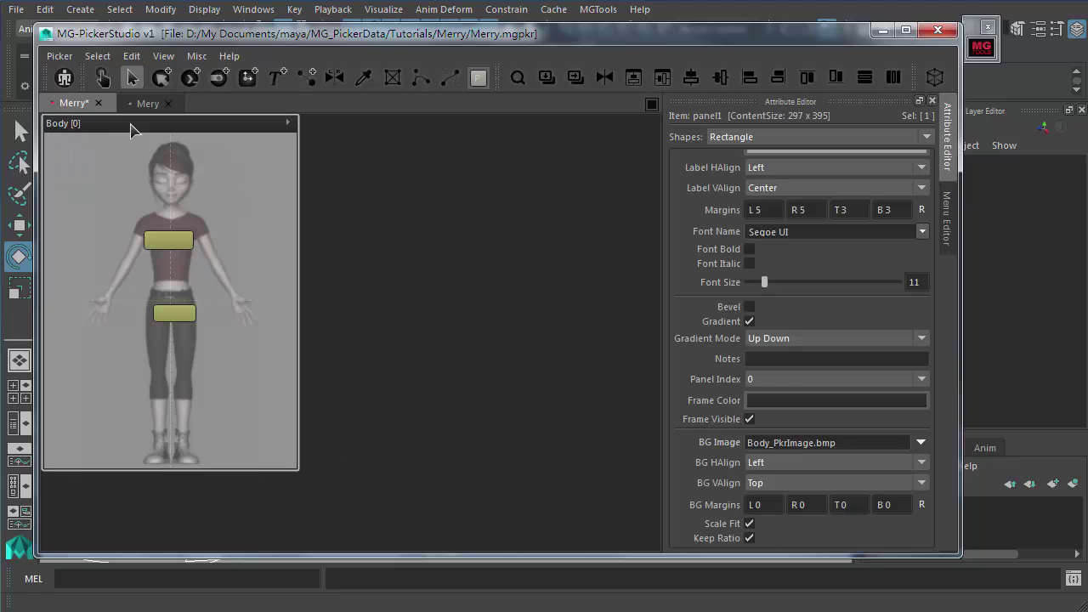
pyautogui.click(238, 316)
pyautogui.click(182, 127)
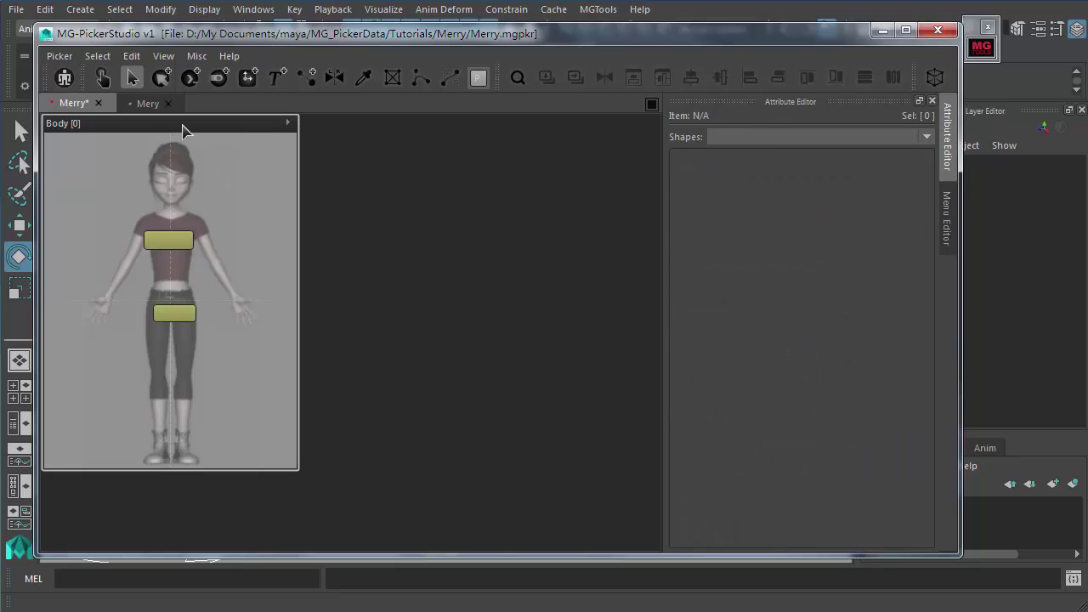
# Look through the resize commands available for the Body panel and save the picker
pyautogui.click(131, 56)
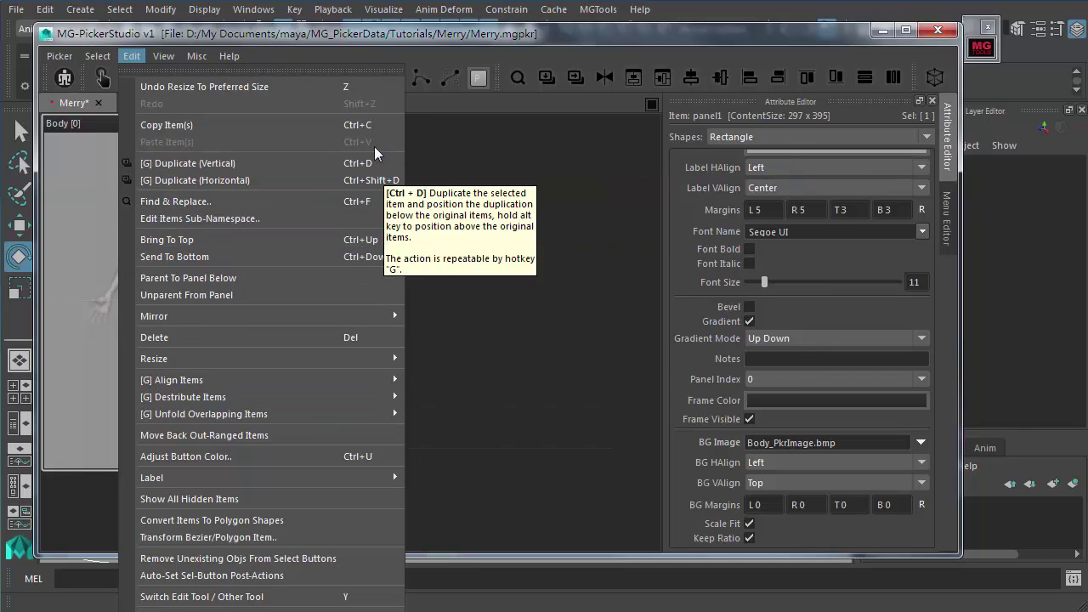
pyautogui.moveTo(385, 364)
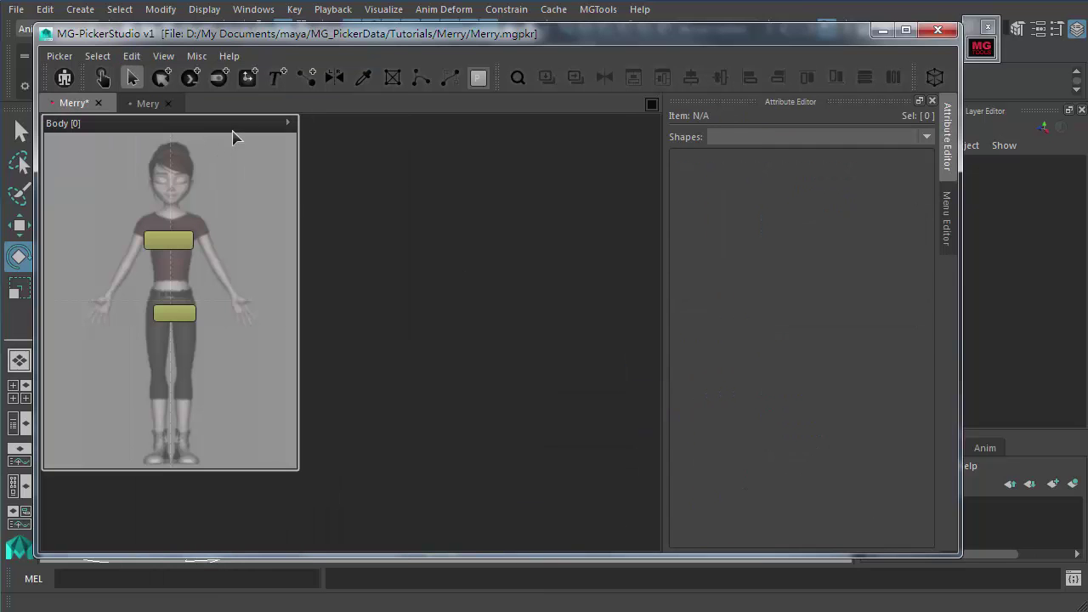
pyautogui.click(269, 125)
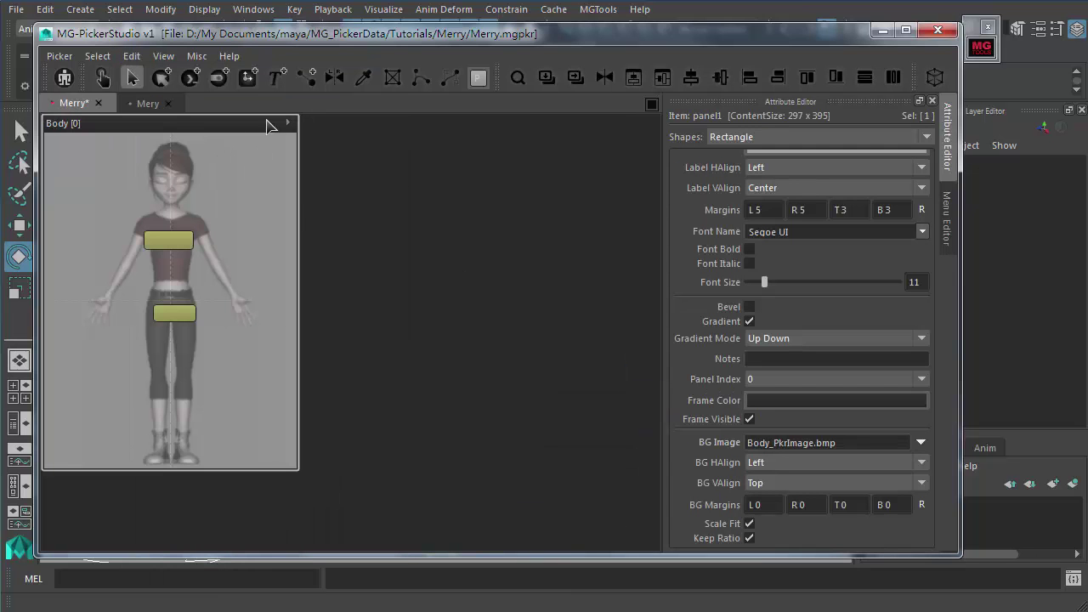
pyautogui.click(252, 211)
pyautogui.moveTo(252, 211); pyautogui.dragTo(177, 349)
pyautogui.click(243, 323)
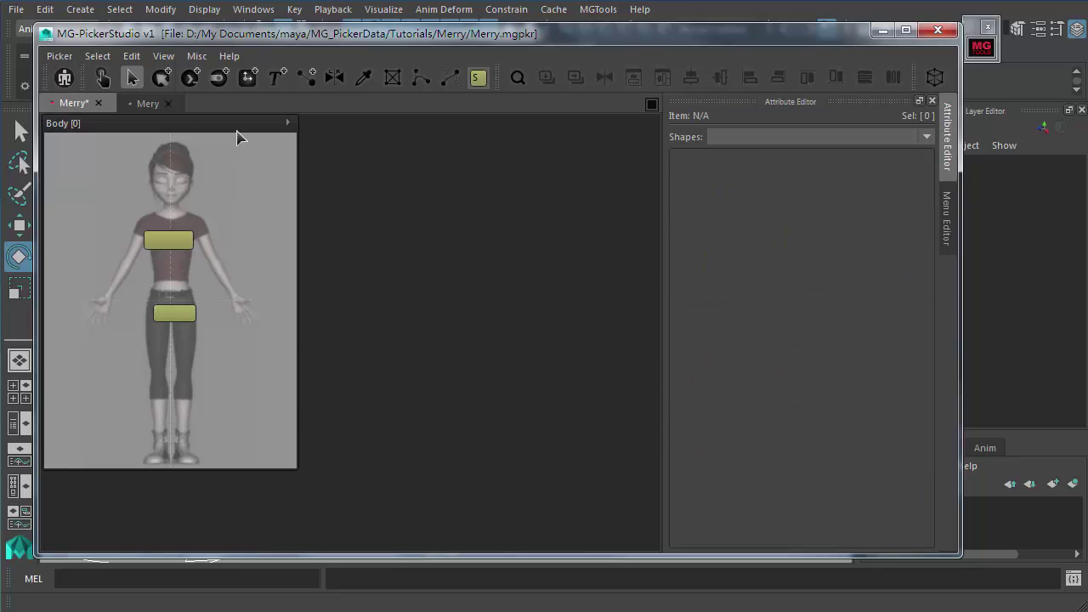
pyautogui.click(235, 174)
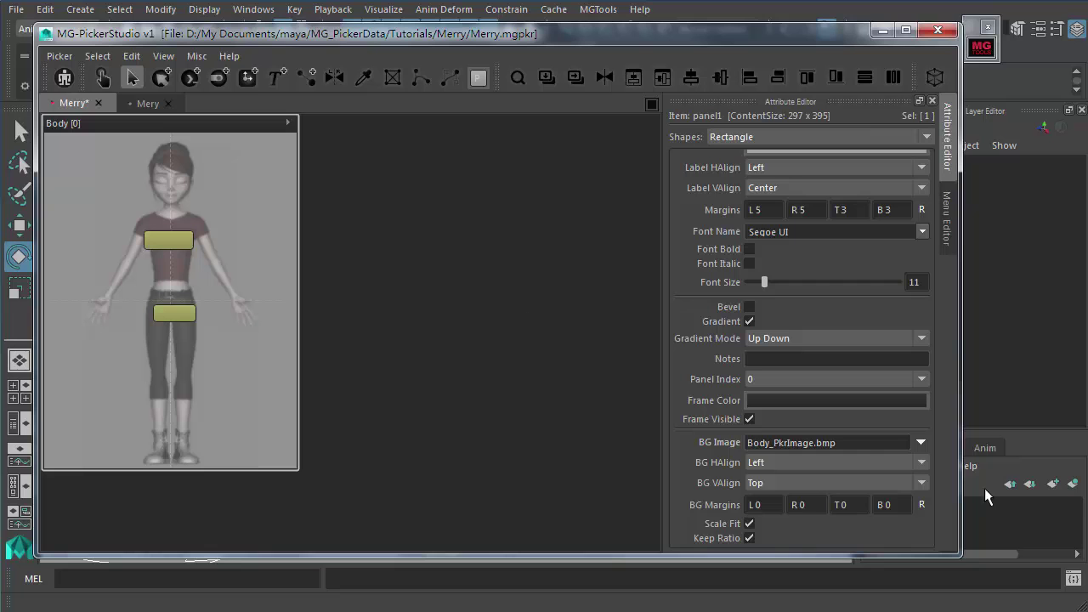
pyautogui.hotkey('ctrl', 's')
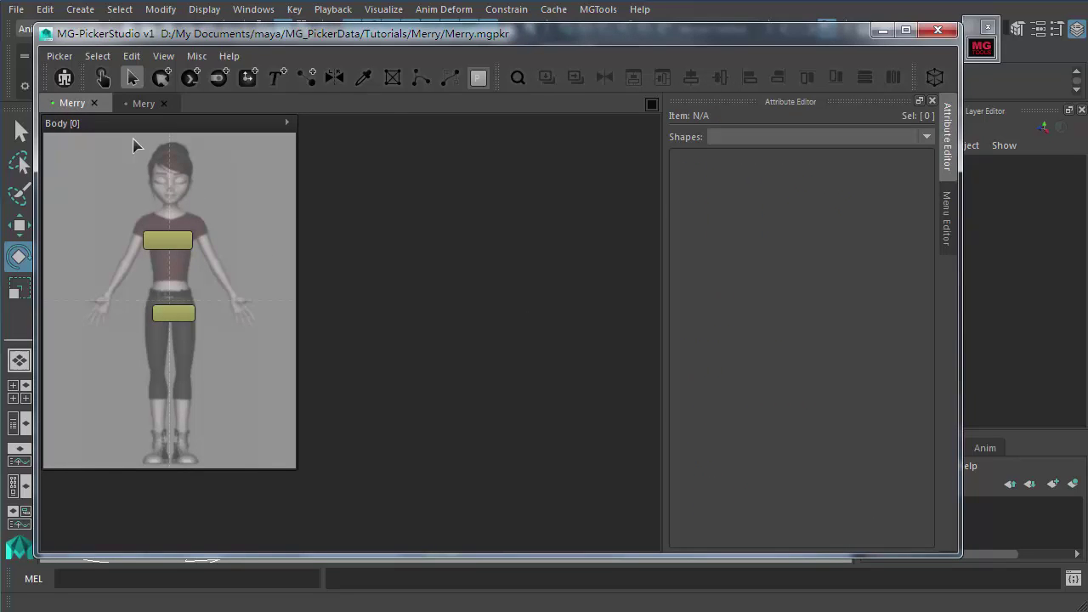
# Add a horizontal-layout panel named Facial, 300 wide and 400 high, beside the Body panel and save the picker
pyautogui.click(58, 56)
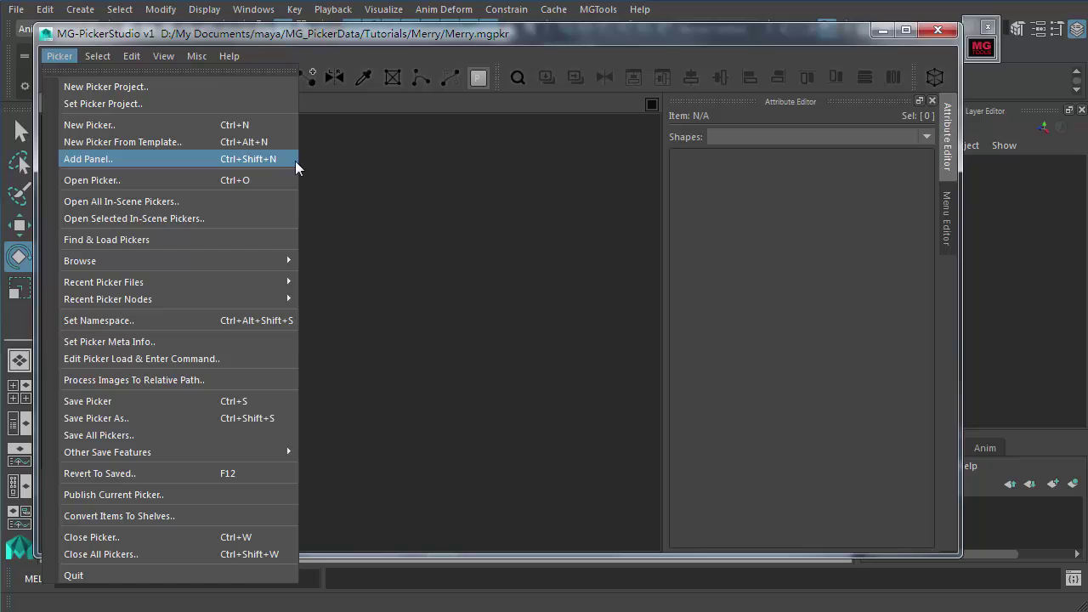
pyautogui.click(361, 177)
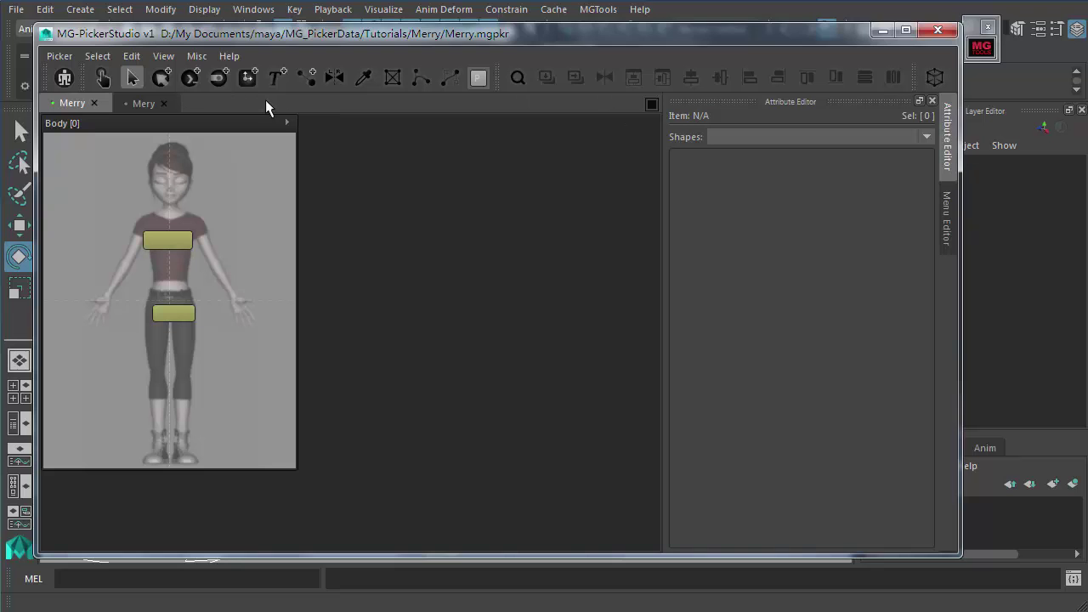
pyautogui.moveTo(466, 180); pyautogui.dragTo(416, 170)
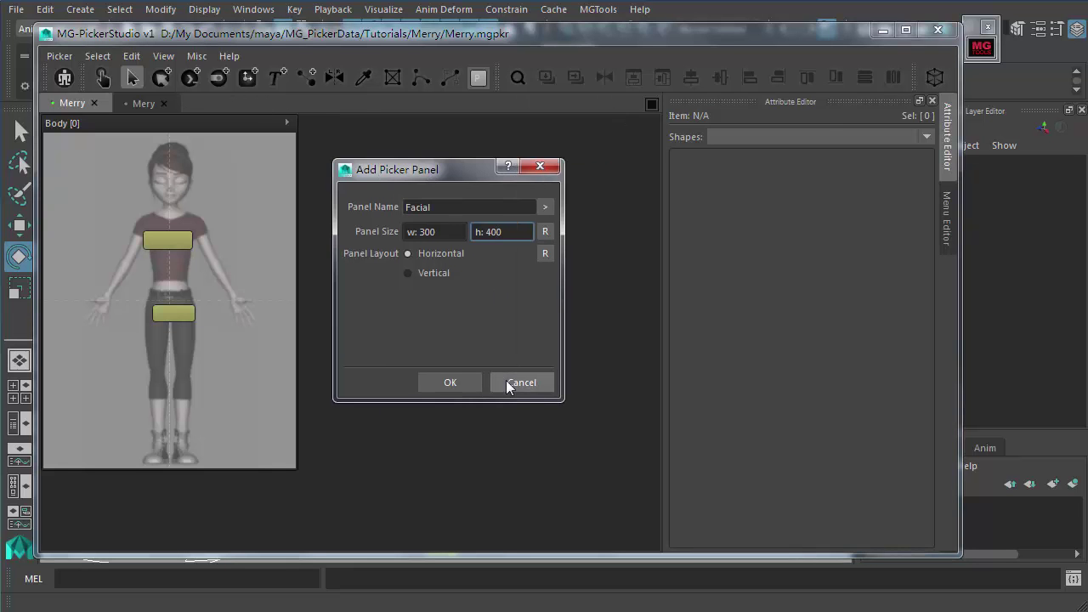
pyautogui.click(451, 383)
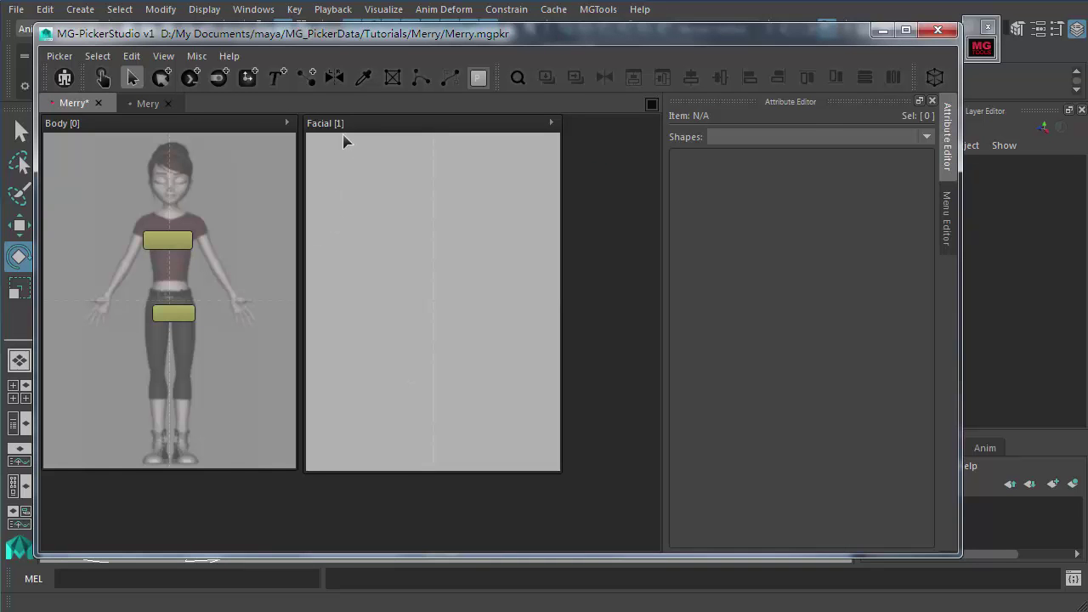
pyautogui.moveTo(345, 122); pyautogui.dragTo(342, 122)
pyautogui.hotkey('ctrl', 's')
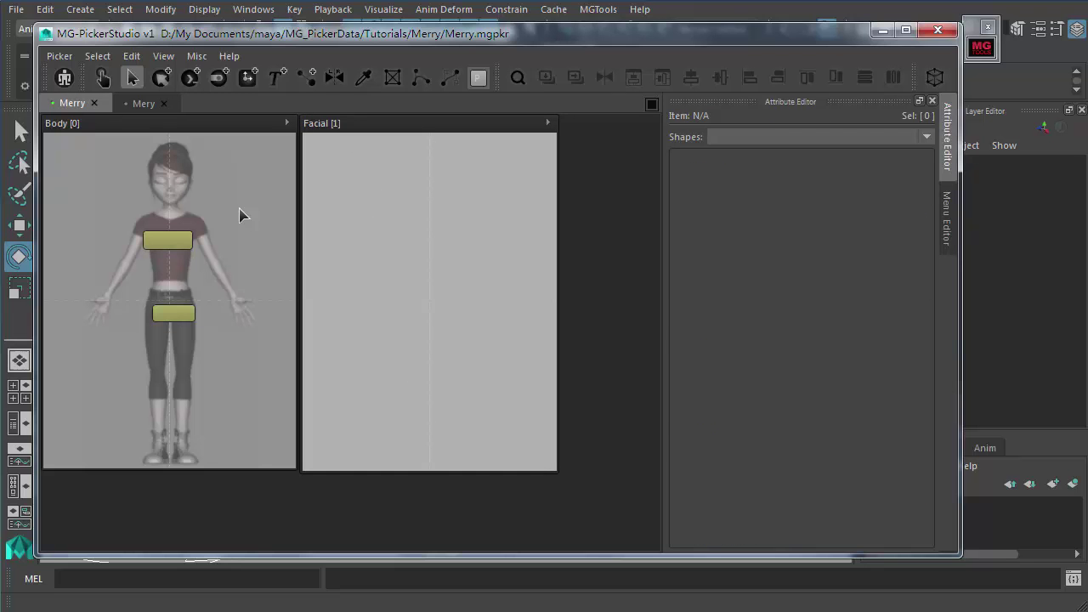
pyautogui.moveTo(238, 207); pyautogui.dragTo(163, 274)
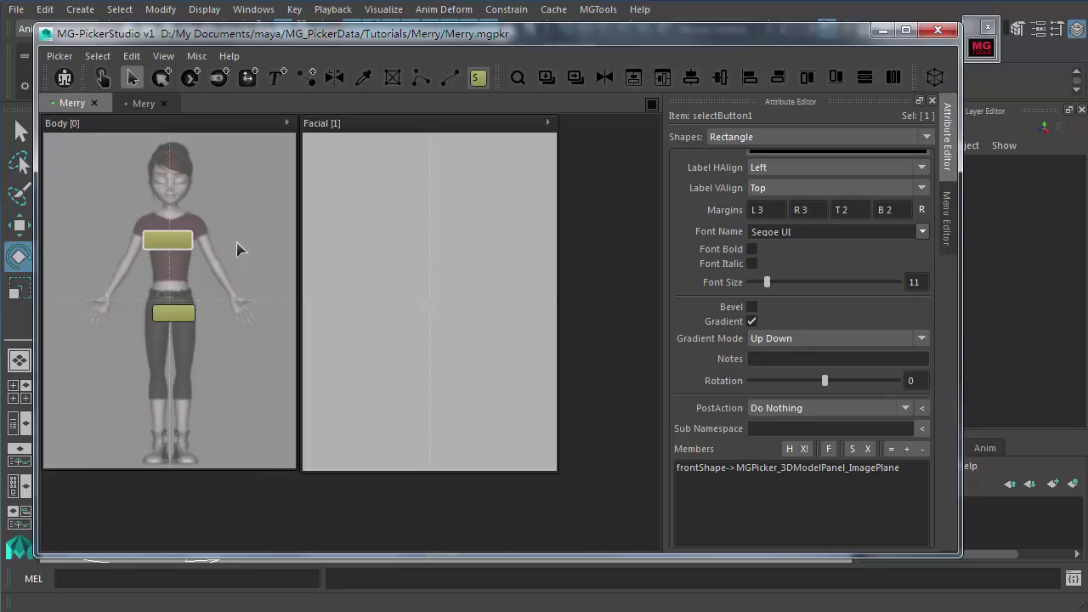
pyautogui.click(225, 209)
pyautogui.moveTo(191, 132); pyautogui.dragTo(161, 105)
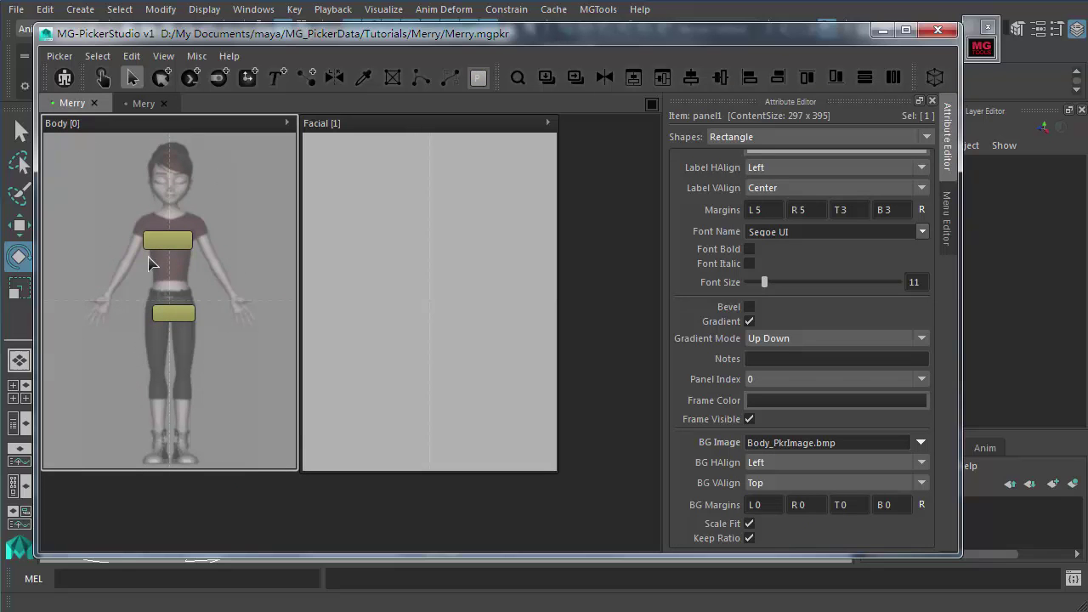
pyautogui.click(192, 192)
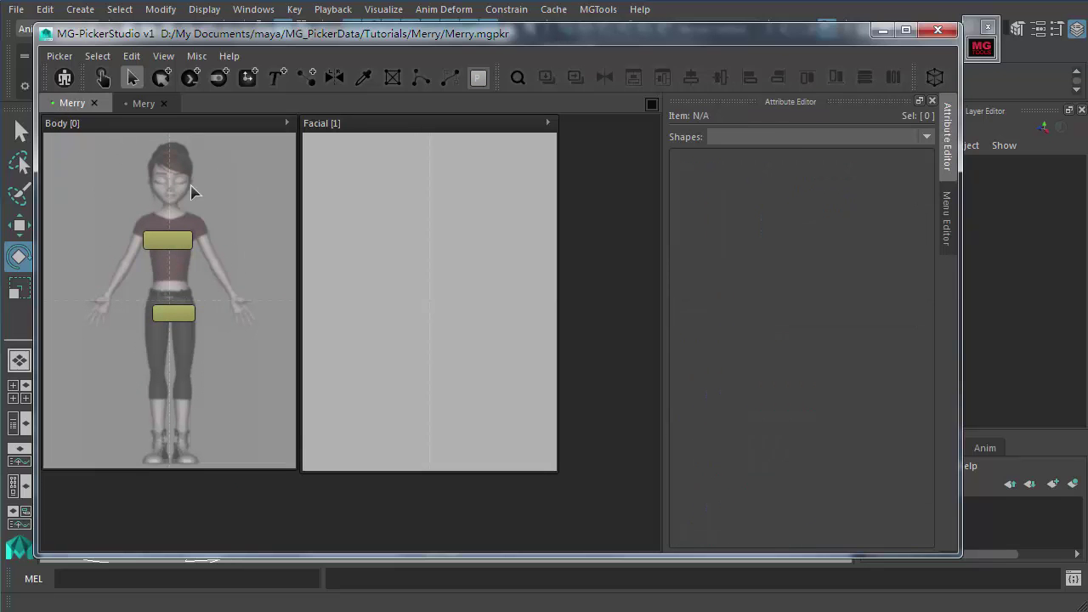
# Unparent the two select-buttons on the Body panel from their parent panel and deselect them
pyautogui.keyDown('alt'); pyautogui.moveTo(451, 306); pyautogui.dragTo(238, 235, button='right'); pyautogui.keyUp('alt')
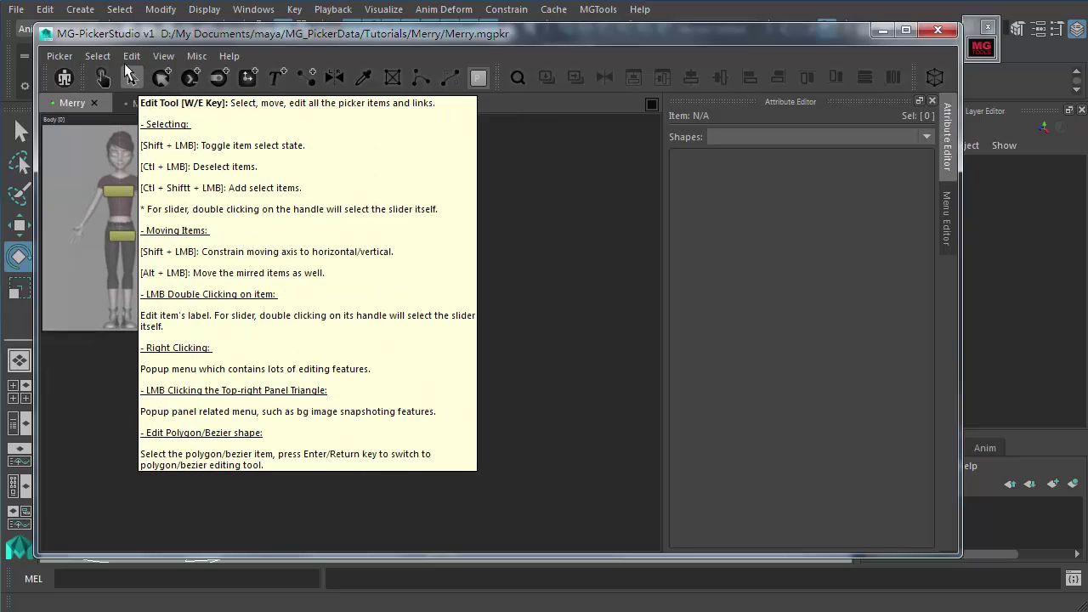
pyautogui.click(130, 81)
pyautogui.rightClick(119, 196)
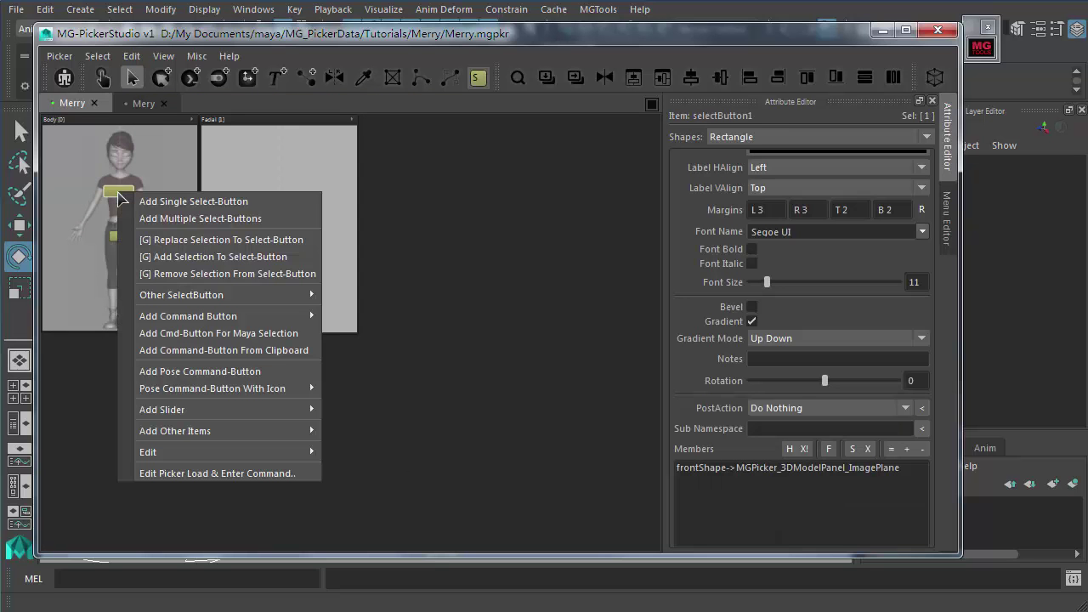
pyautogui.moveTo(236, 453)
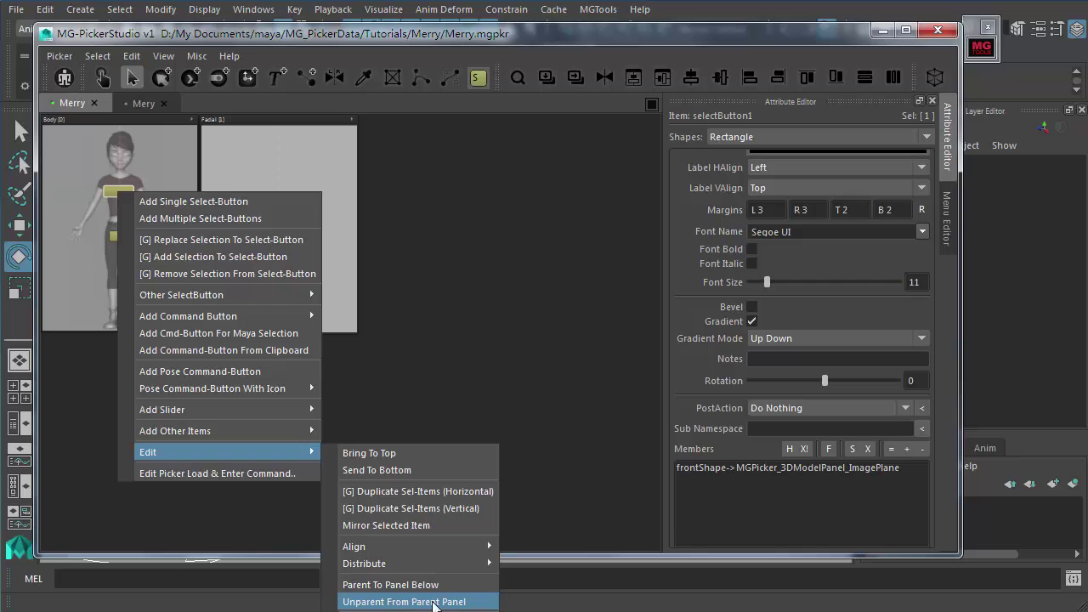
pyautogui.click(434, 602)
pyautogui.moveTo(81, 171); pyautogui.dragTo(158, 276)
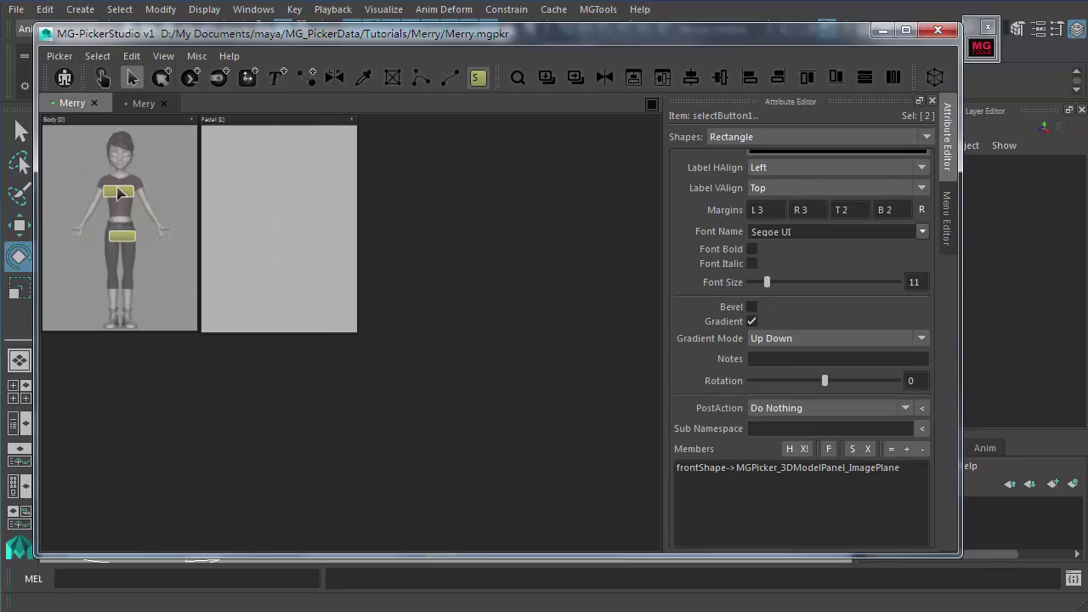
pyautogui.moveTo(75, 175); pyautogui.dragTo(175, 284)
pyautogui.rightClick(118, 196)
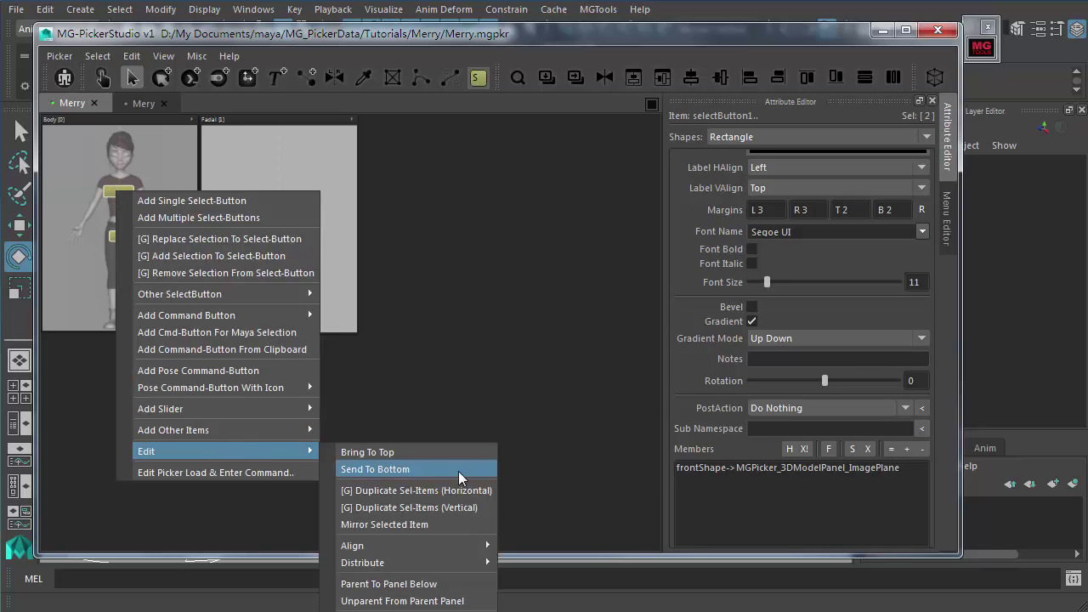
pyautogui.click(407, 601)
pyautogui.click(163, 189)
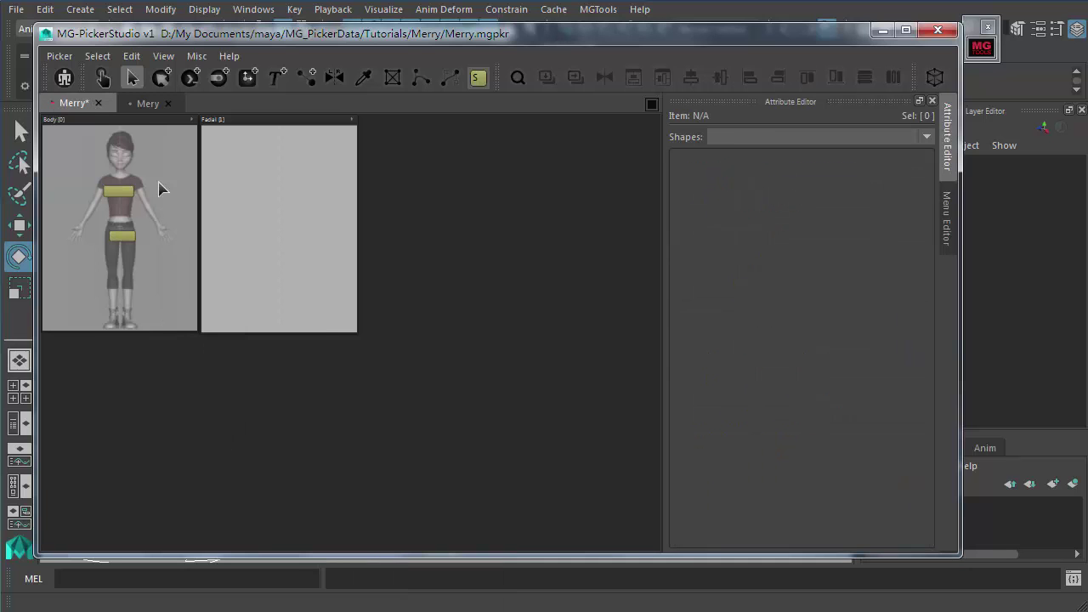
# Move both select-buttons from the Body panel onto the Facial panel and parent them to the panel below
pyautogui.moveTo(115, 126); pyautogui.dragTo(98, 108)
pyautogui.click(67, 119)
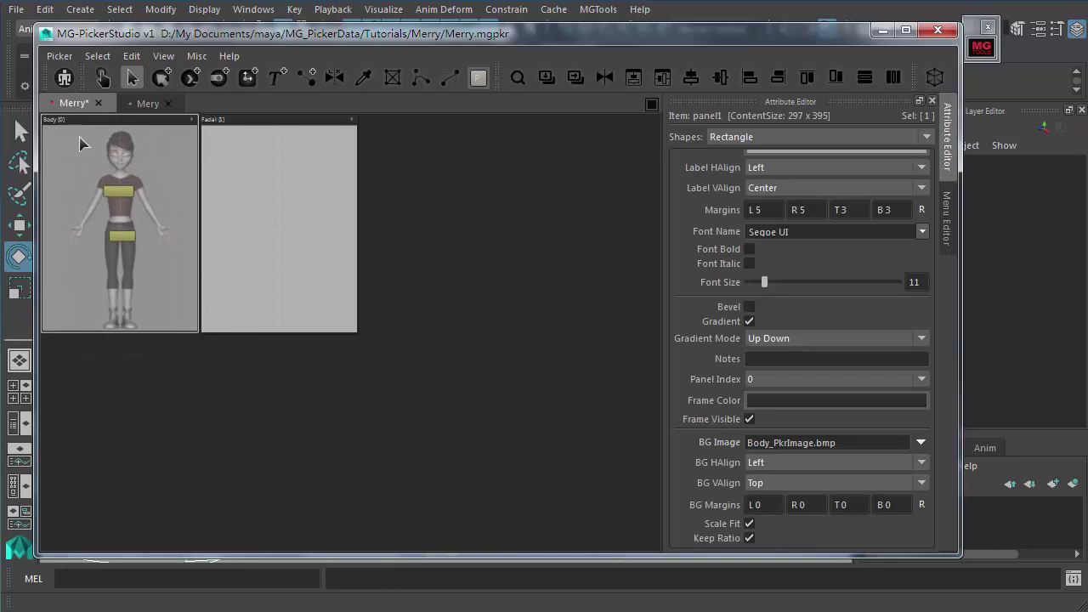
pyautogui.moveTo(60, 154); pyautogui.dragTo(152, 286)
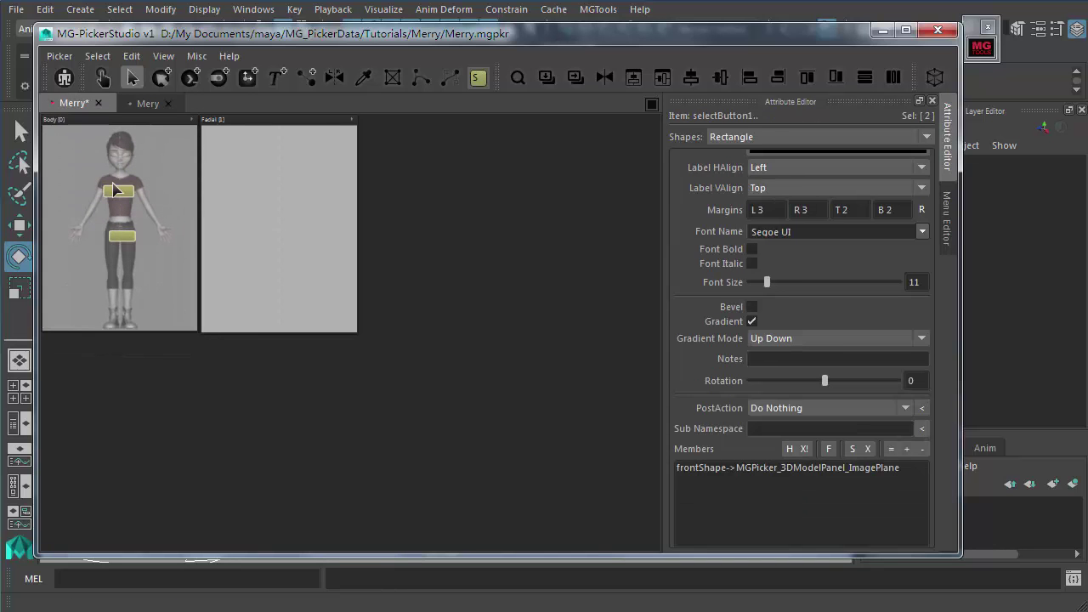
pyautogui.moveTo(115, 198); pyautogui.dragTo(265, 184)
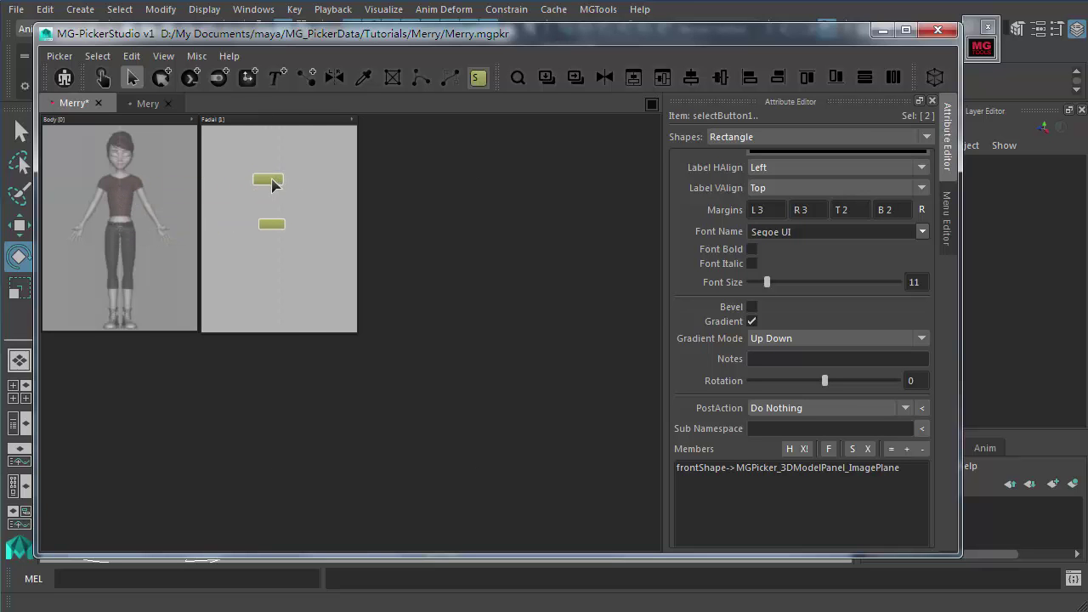
pyautogui.rightClick(272, 184)
pyautogui.moveTo(360, 438)
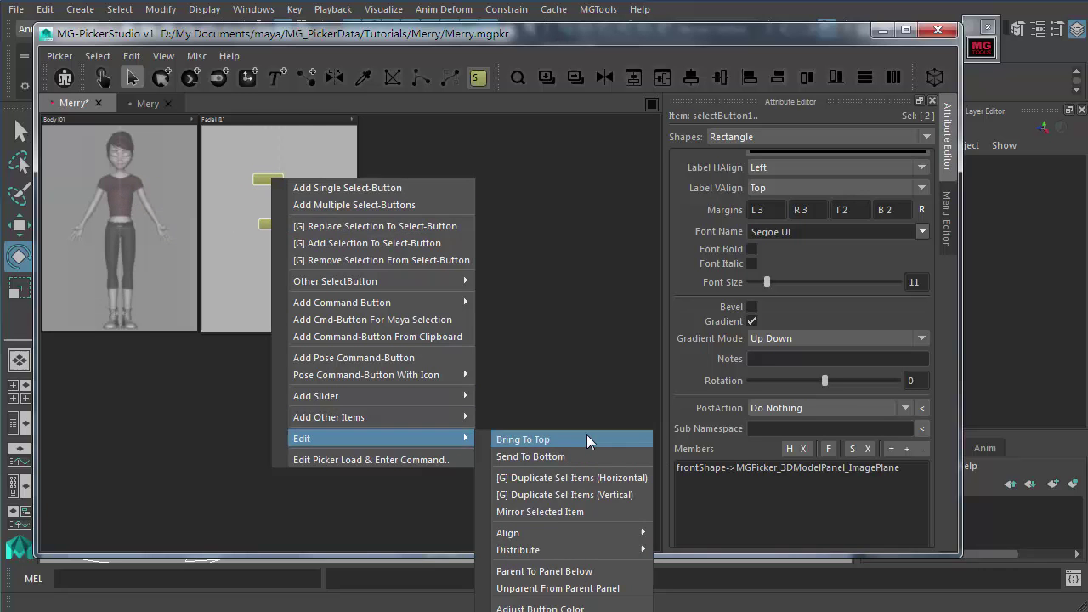
pyautogui.click(554, 575)
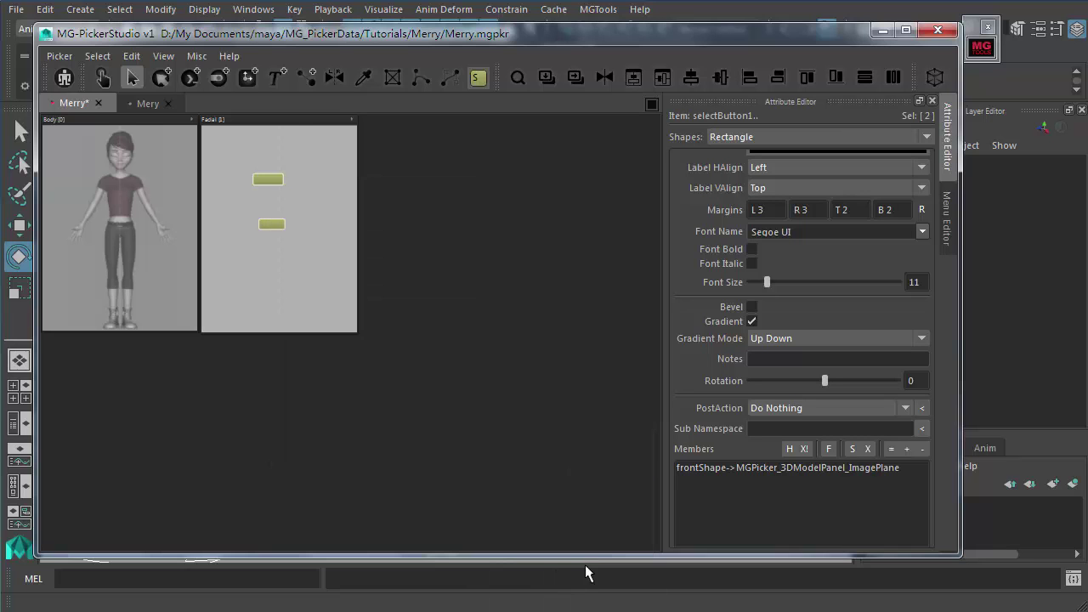
# Shift the Facial panel slightly and reposition its two select-buttons toward the panel's upper-left area
pyautogui.moveTo(287, 127)
pyautogui.mouseDown()
pyautogui.moveTo(333, 136)
pyautogui.moveTo(292, 115)
pyautogui.mouseUp()
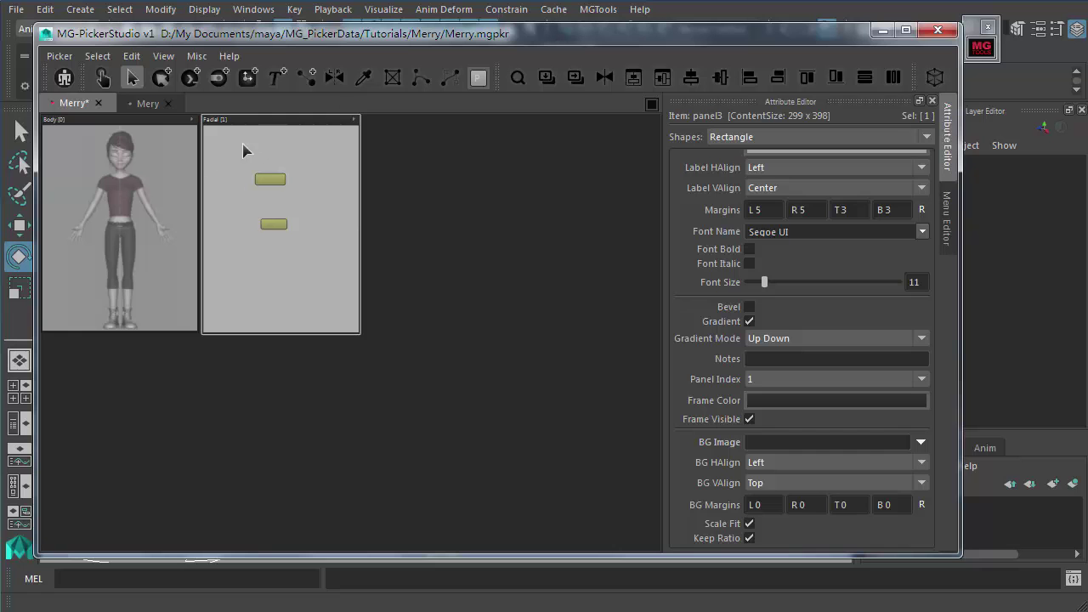
pyautogui.moveTo(324, 142); pyautogui.dragTo(279, 230)
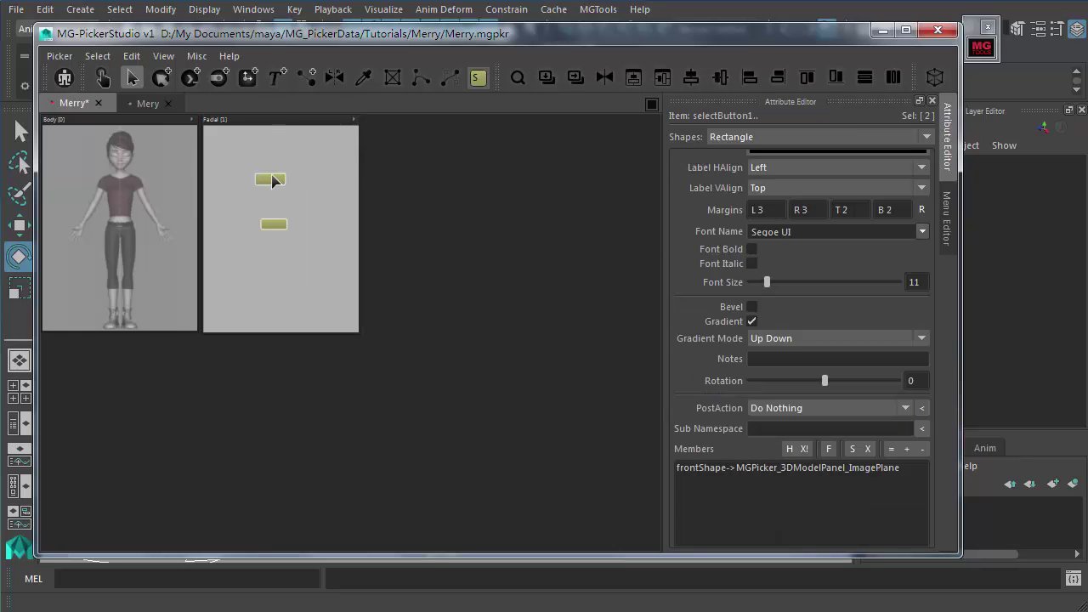
pyautogui.moveTo(278, 188); pyautogui.dragTo(176, 186)
pyautogui.moveTo(111, 186); pyautogui.dragTo(250, 180)
pyautogui.click(300, 241)
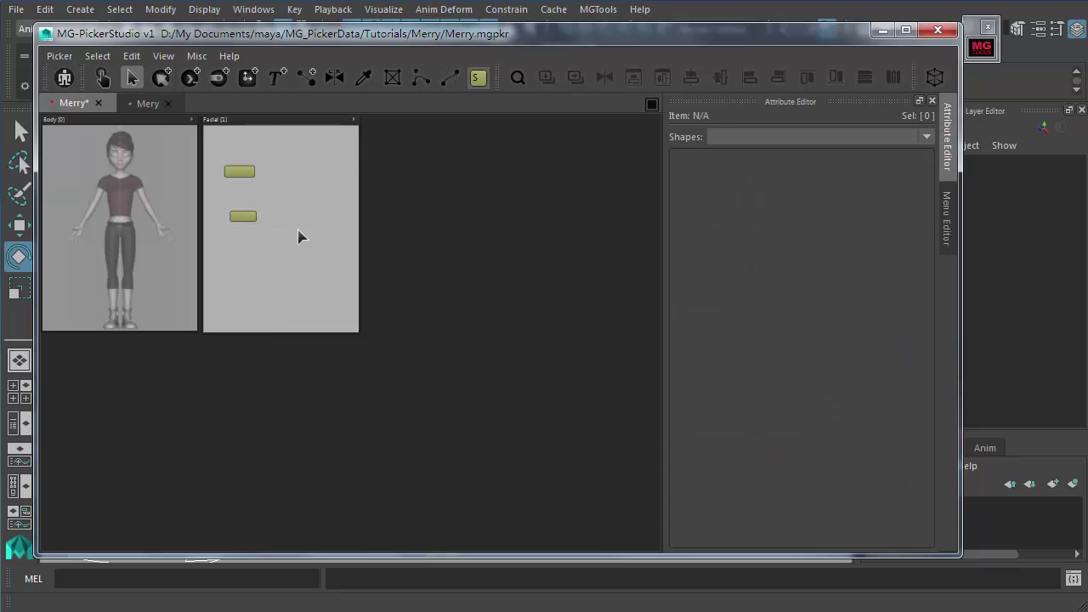
# Shrink the Facial panel from its lower-right corner until it closely surrounds the two select-buttons
pyautogui.click(269, 126)
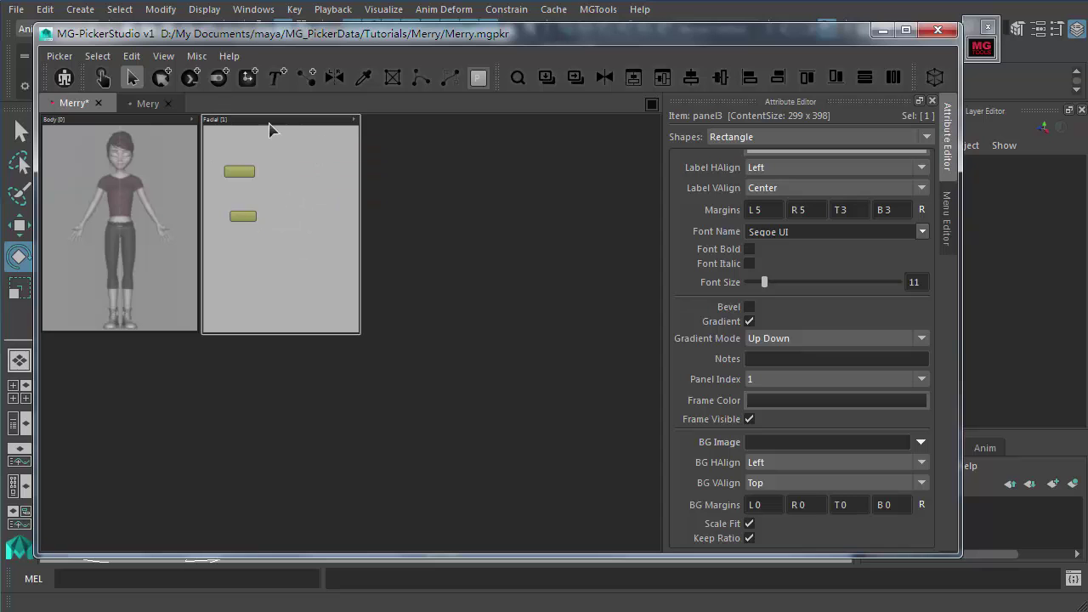
pyautogui.press('w')
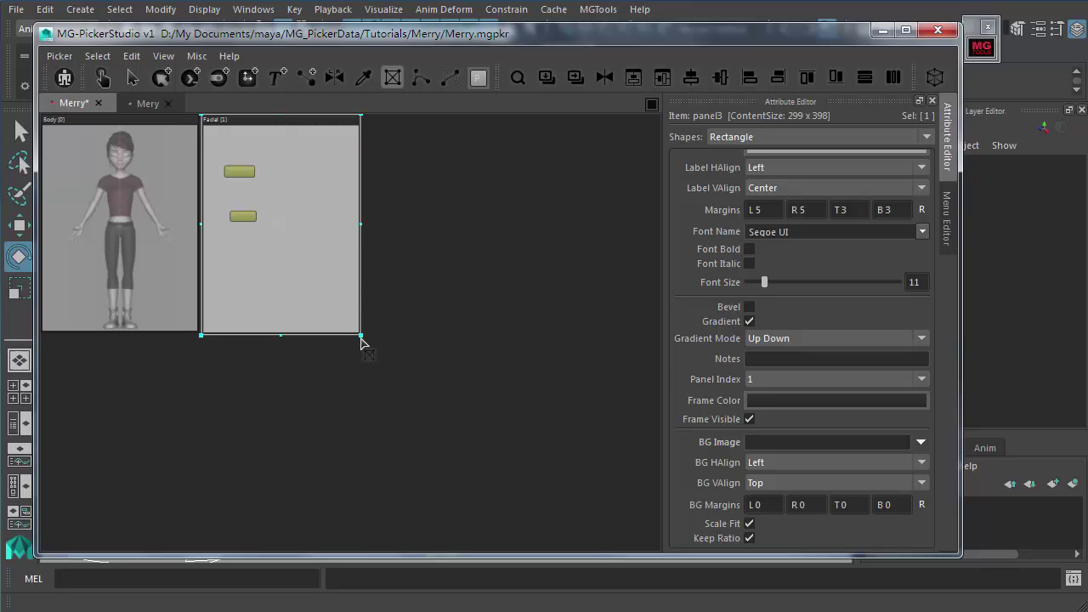
pyautogui.moveTo(360, 338); pyautogui.dragTo(293, 242)
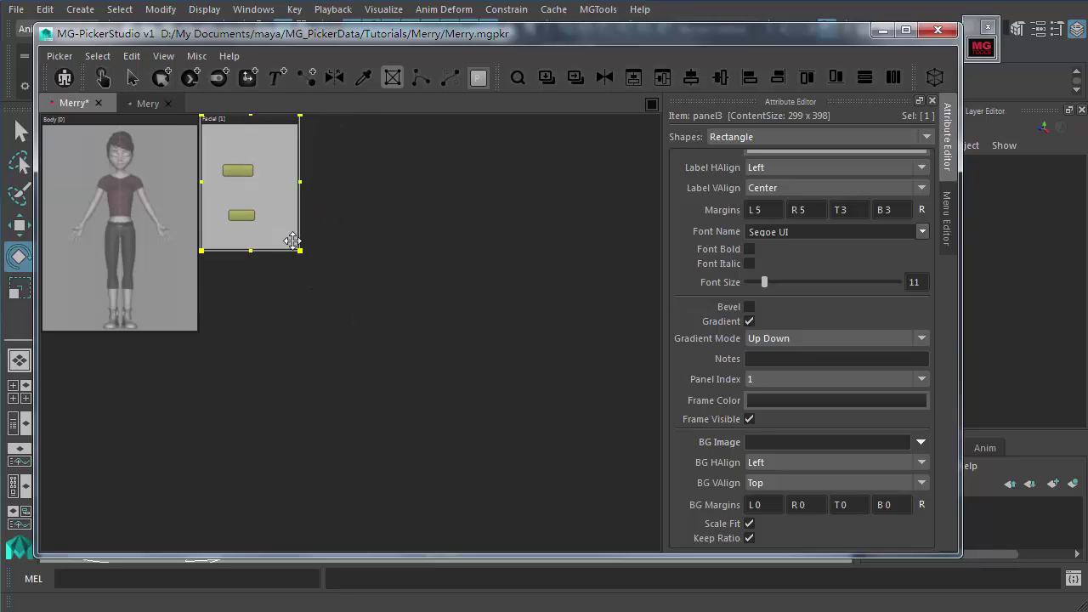
# Move the Facial panel with its two select-buttons on top of the Body panel and adjust its position there
pyautogui.moveTo(264, 127); pyautogui.dragTo(147, 193)
pyautogui.click(274, 144)
pyautogui.press('q')
pyautogui.rightClick(141, 184)
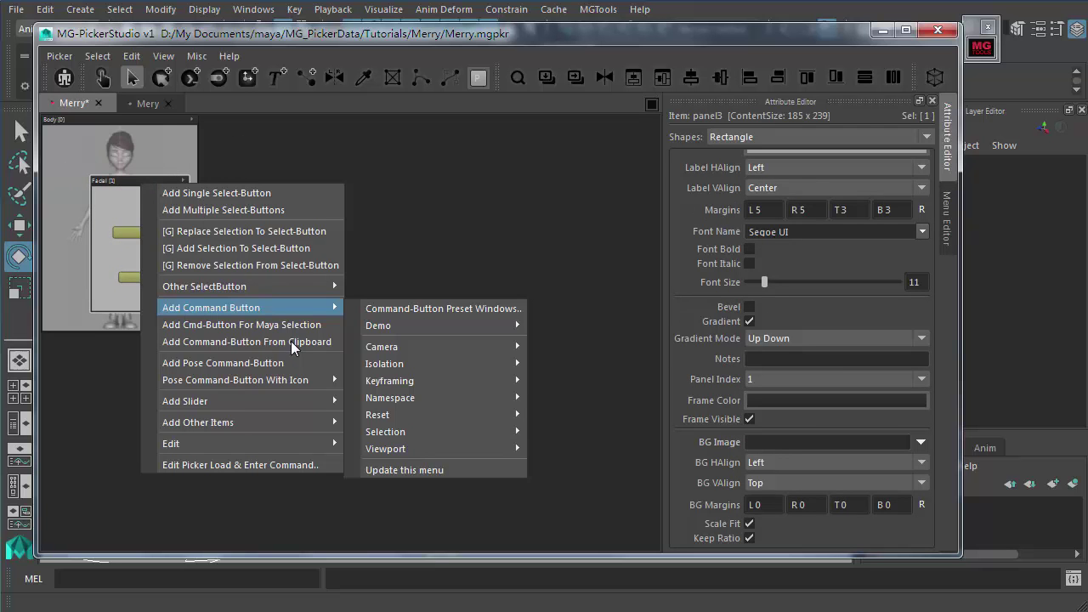
pyautogui.click(127, 174)
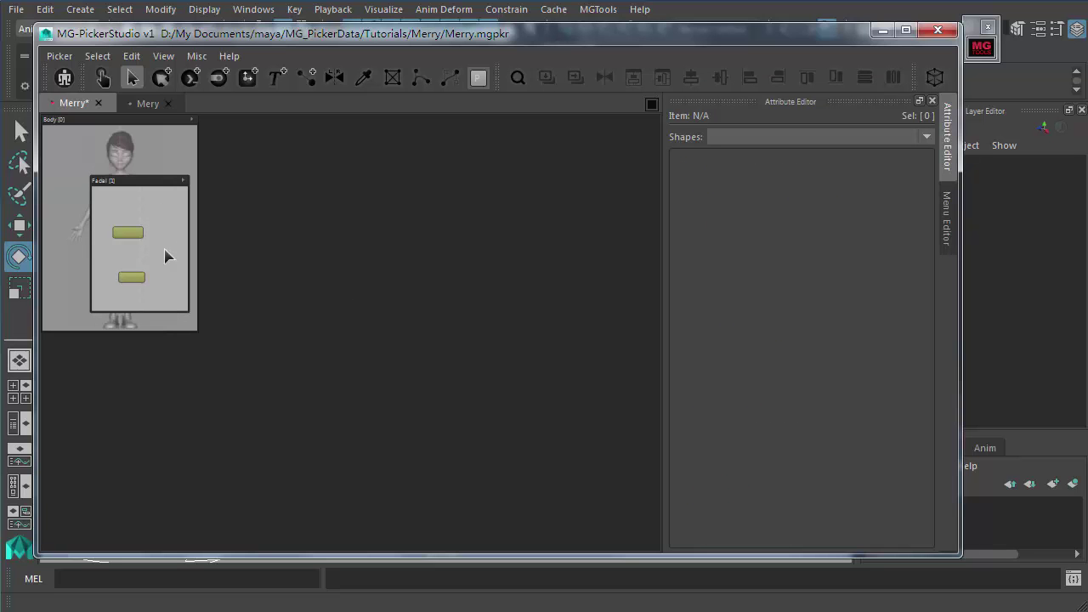
pyautogui.click(139, 182)
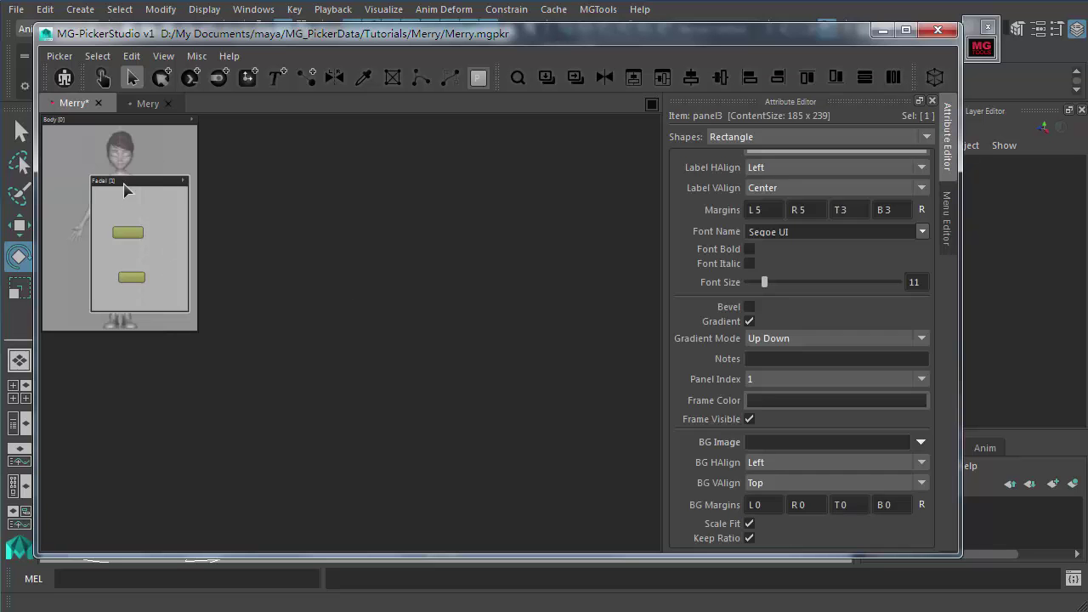
pyautogui.moveTo(153, 189)
pyautogui.mouseDown()
pyautogui.moveTo(182, 180)
pyautogui.moveTo(185, 165)
pyautogui.moveTo(168, 187)
pyautogui.mouseUp()
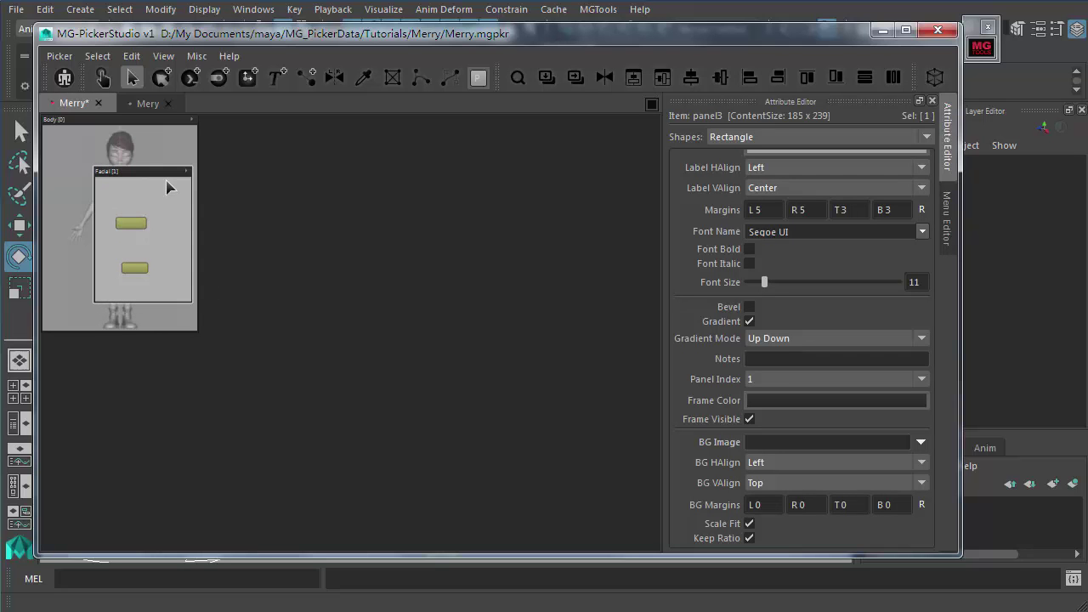
# Try to parent the Facial panel to the Body panel below it and clear the selection
pyautogui.rightClick(155, 178)
pyautogui.moveTo(236, 432)
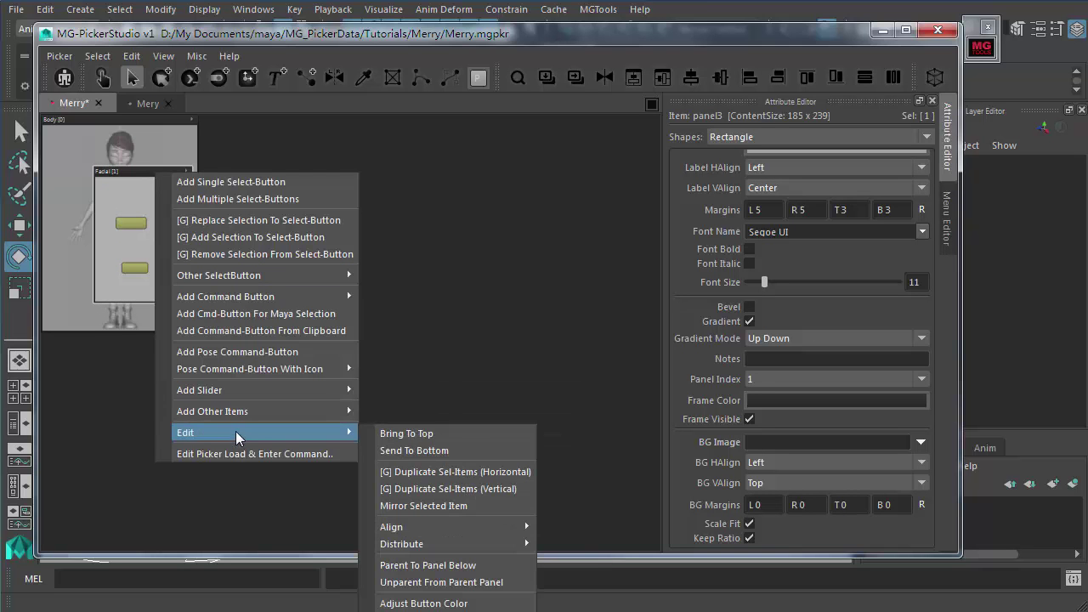
pyautogui.moveTo(478, 545)
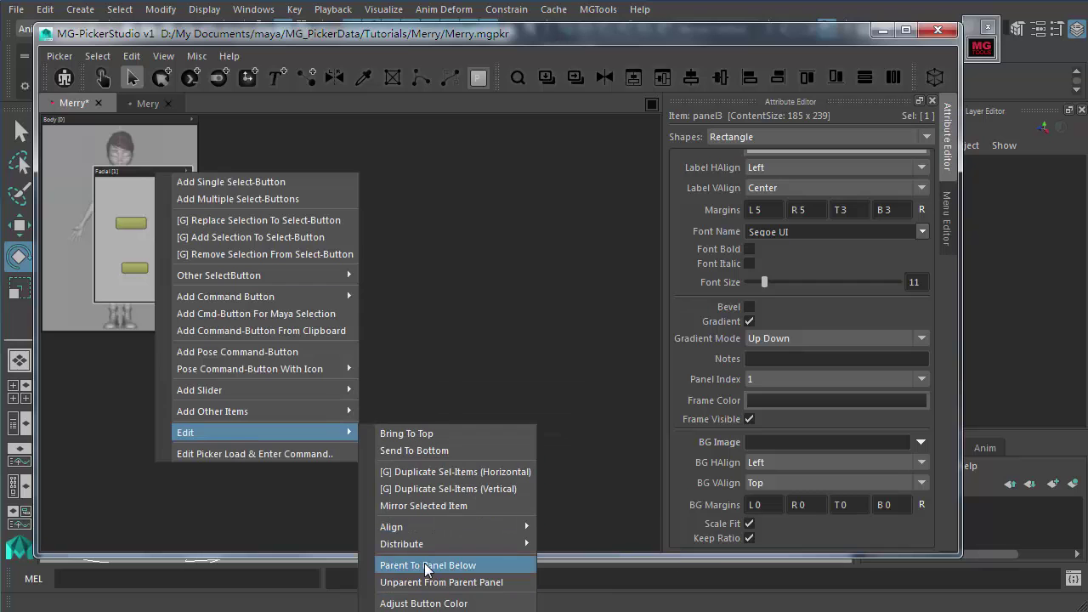
pyautogui.click(461, 565)
pyautogui.click(294, 262)
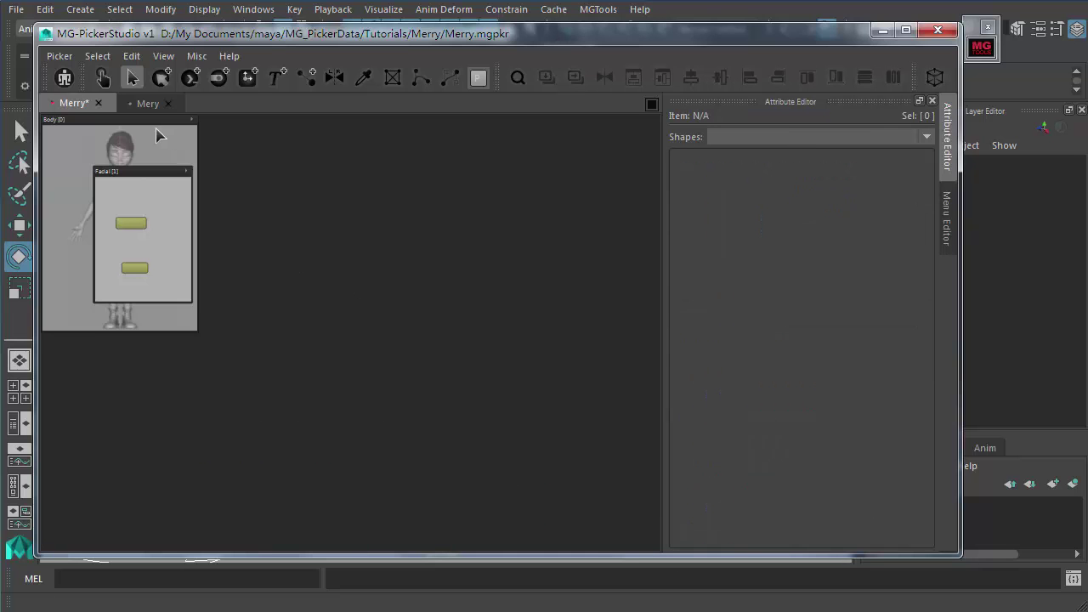
# Undo the Facial panel's overlap and shrink so it sits at its former size beside the Body panel
pyautogui.moveTo(162, 138); pyautogui.dragTo(183, 178, button='middle')
pyautogui.click(140, 185)
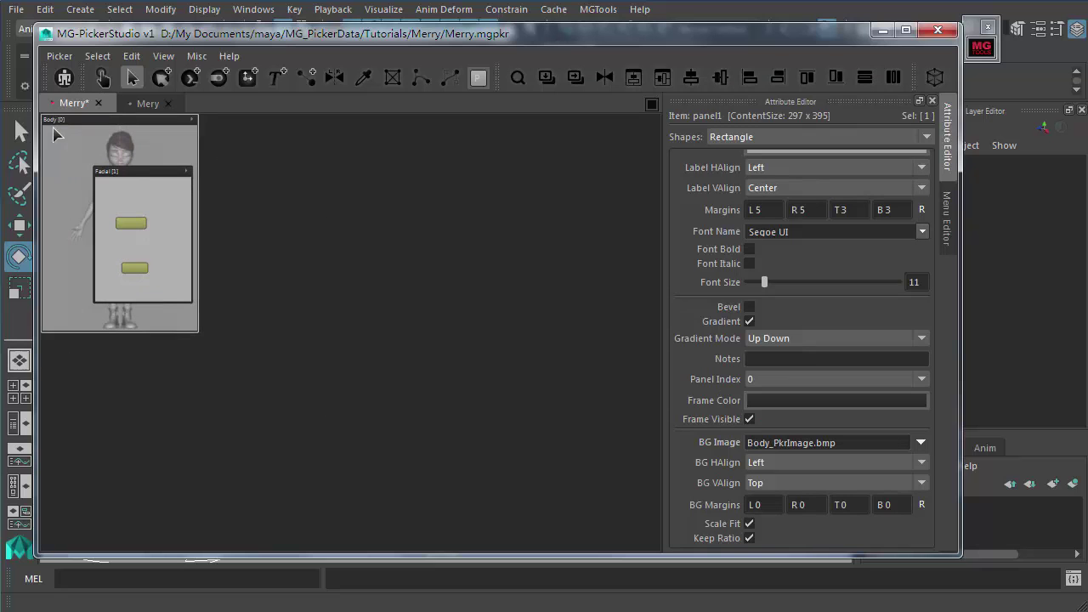
pyautogui.rightClick(151, 181)
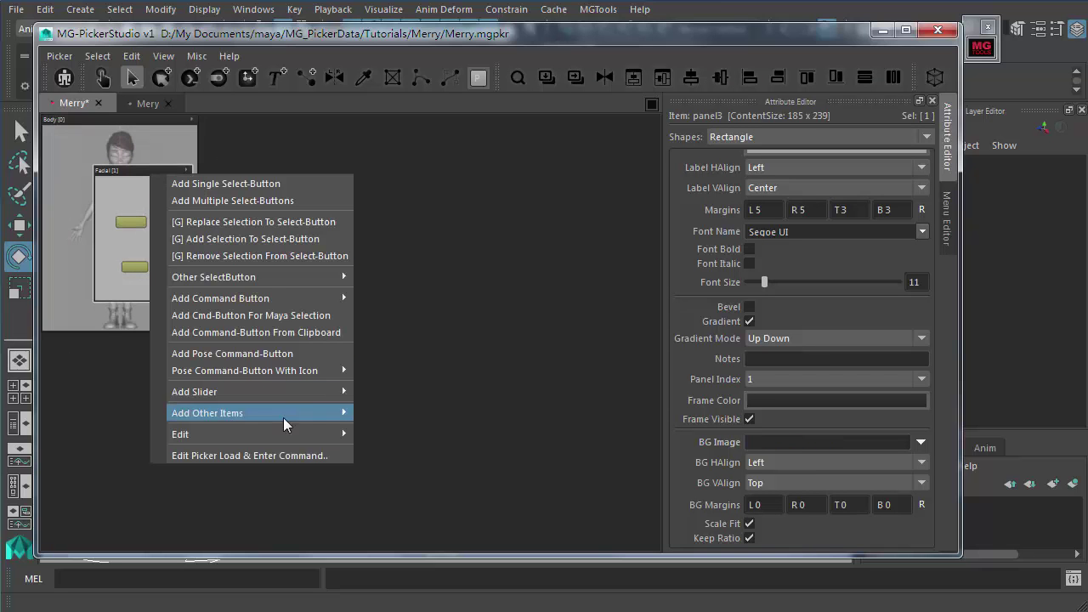
pyautogui.click(88, 375)
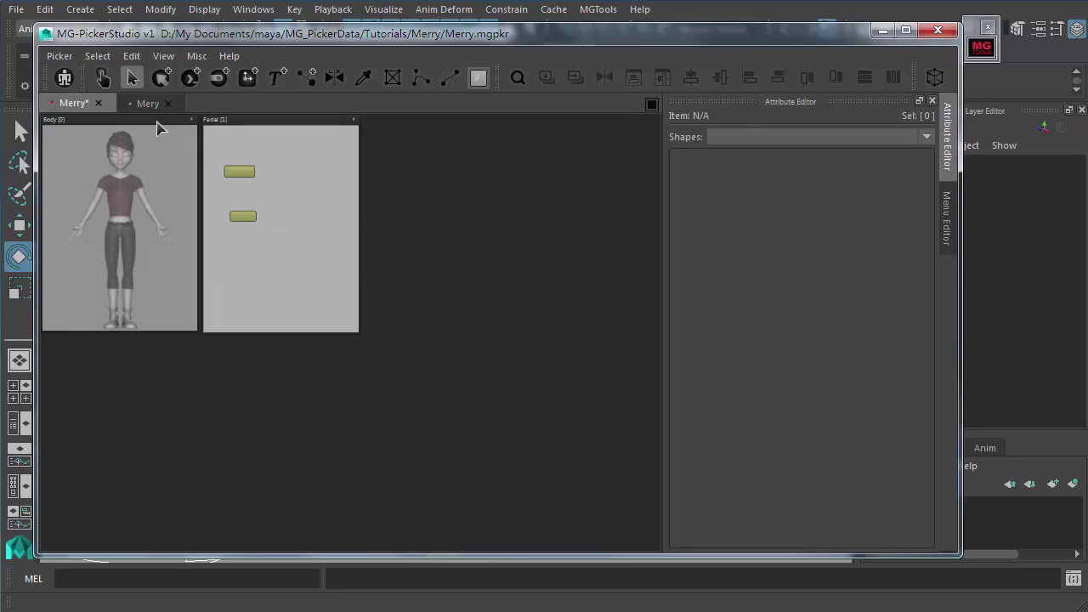
# Move the Body panel so it overlaps the Facial panel and bring it to the top of the stacking order
pyautogui.click(119, 125)
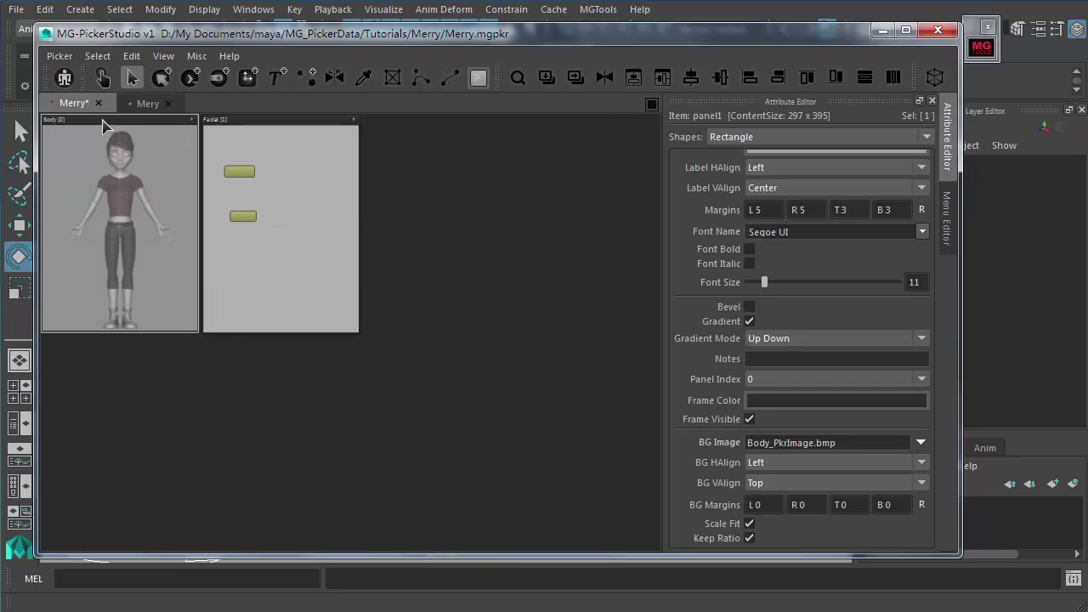
pyautogui.moveTo(102, 125); pyautogui.dragTo(215, 199)
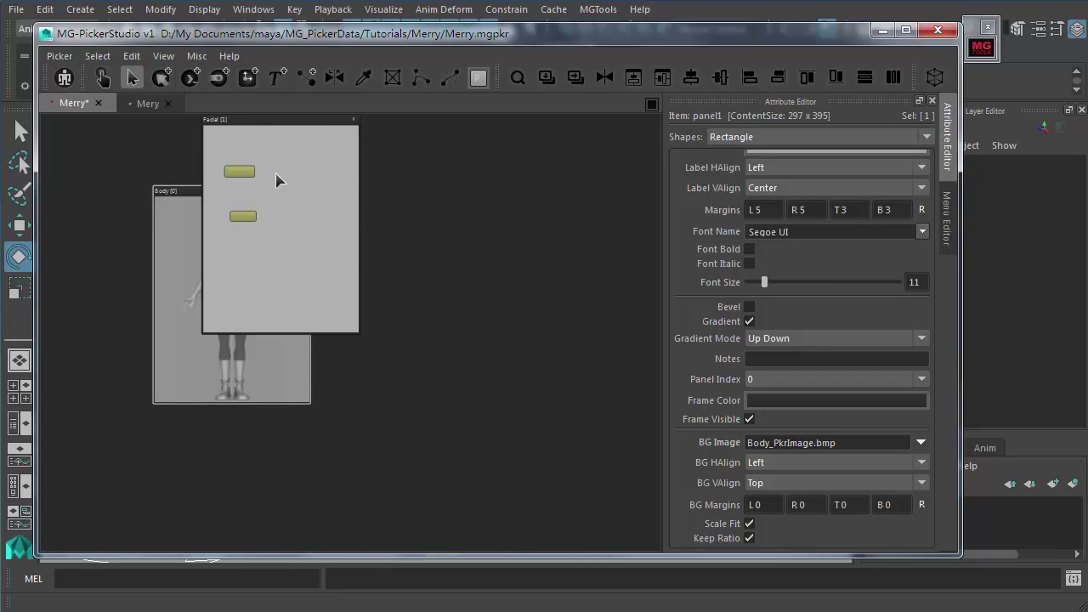
pyautogui.moveTo(168, 192)
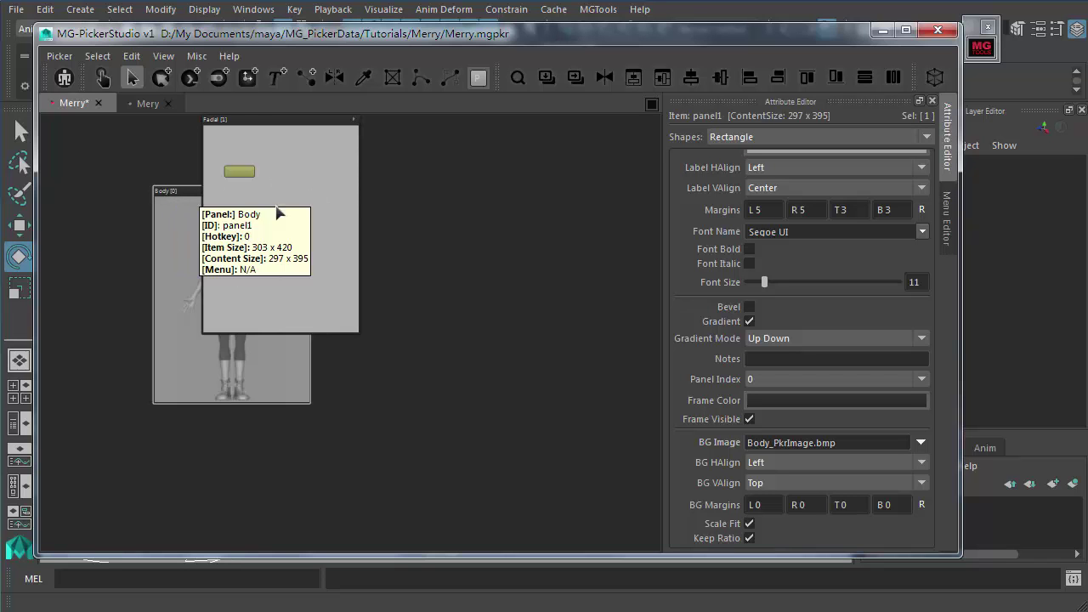
pyautogui.hotkey('ctrl', 'v')
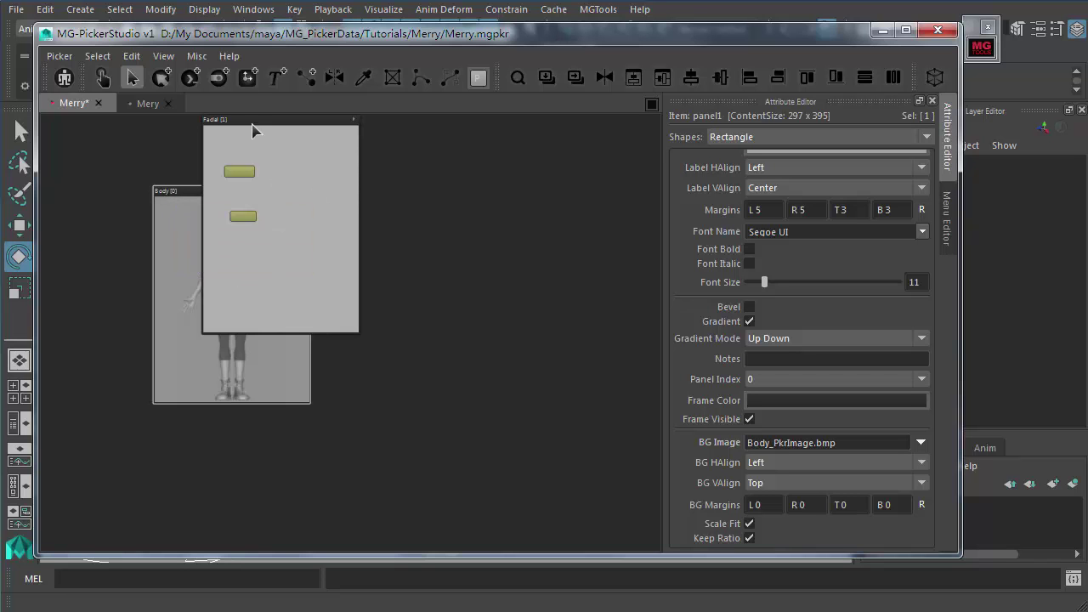
pyautogui.rightClick(188, 194)
pyautogui.moveTo(308, 448)
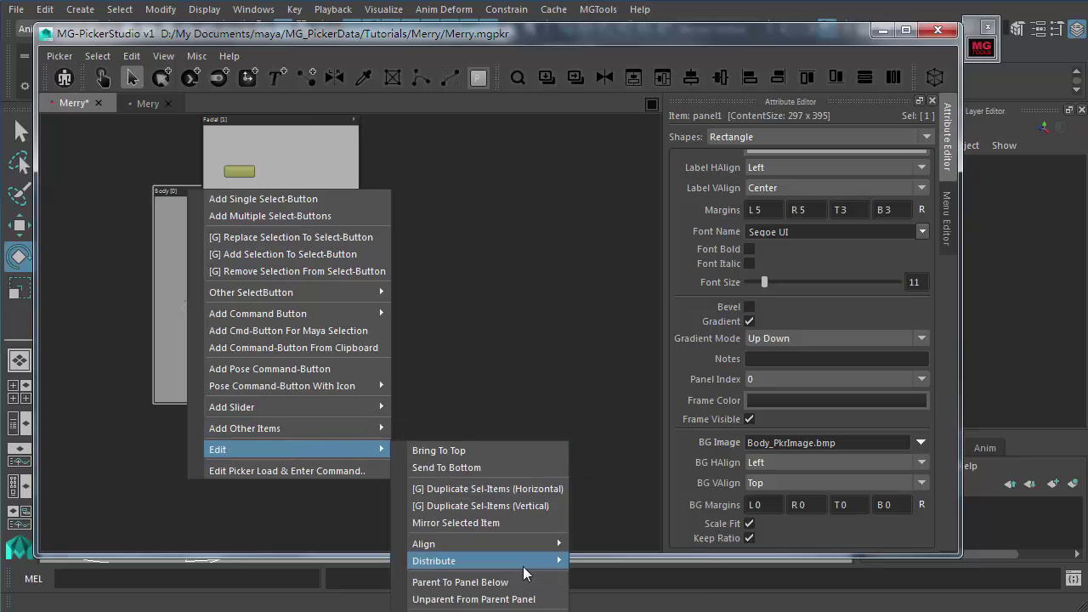
pyautogui.click(462, 451)
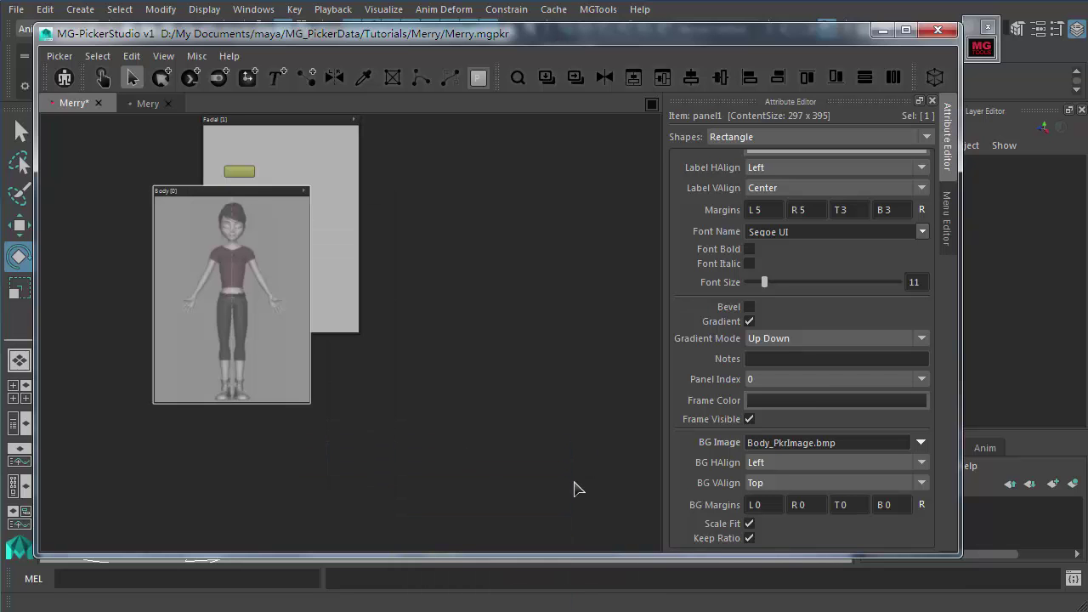
# Parent the Body panel to the Facial panel below it and shift it within that panel
pyautogui.rightClick(289, 193)
pyautogui.moveTo(380, 451)
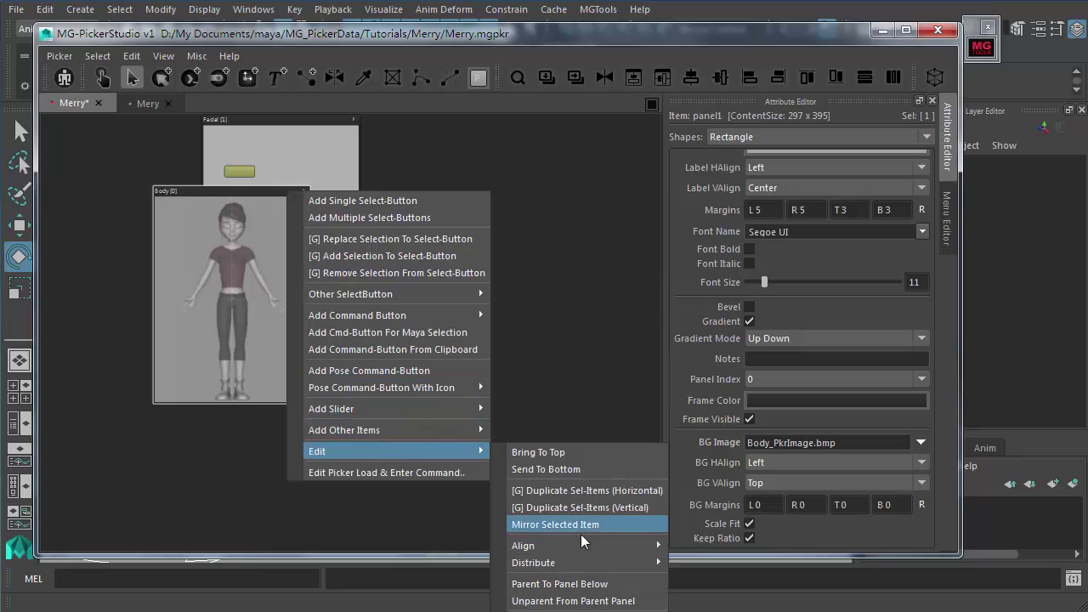
pyautogui.click(573, 586)
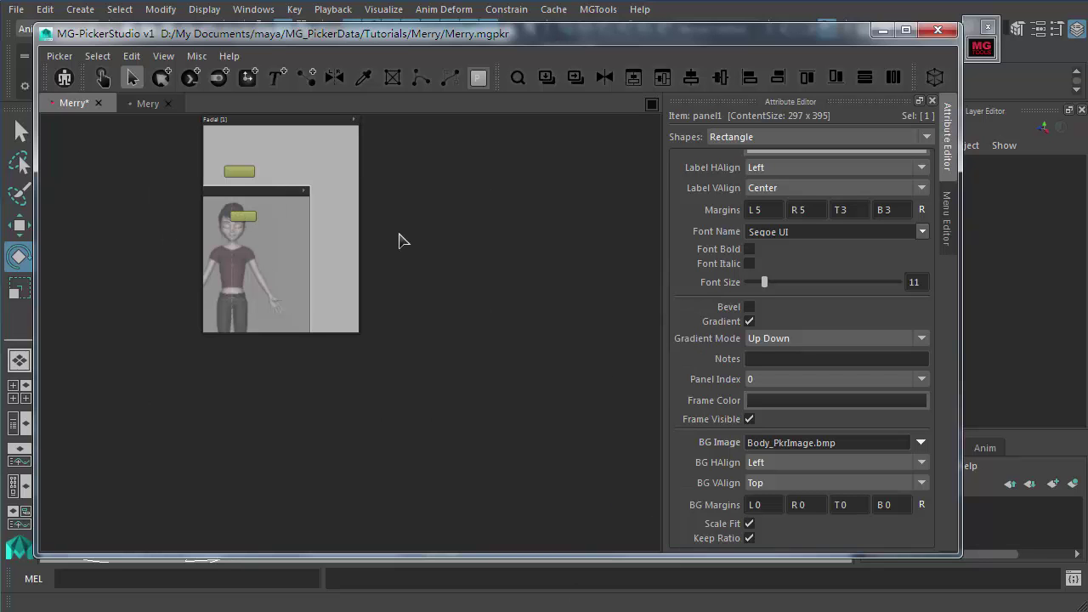
pyautogui.moveTo(274, 195); pyautogui.dragTo(296, 150)
# Undo the Body panel's parenting, reordering and move, and clear the selection
pyautogui.hotkey('ctrl', 'z')
pyautogui.hotkey('ctrl', 'z')
pyautogui.click(355, 353)
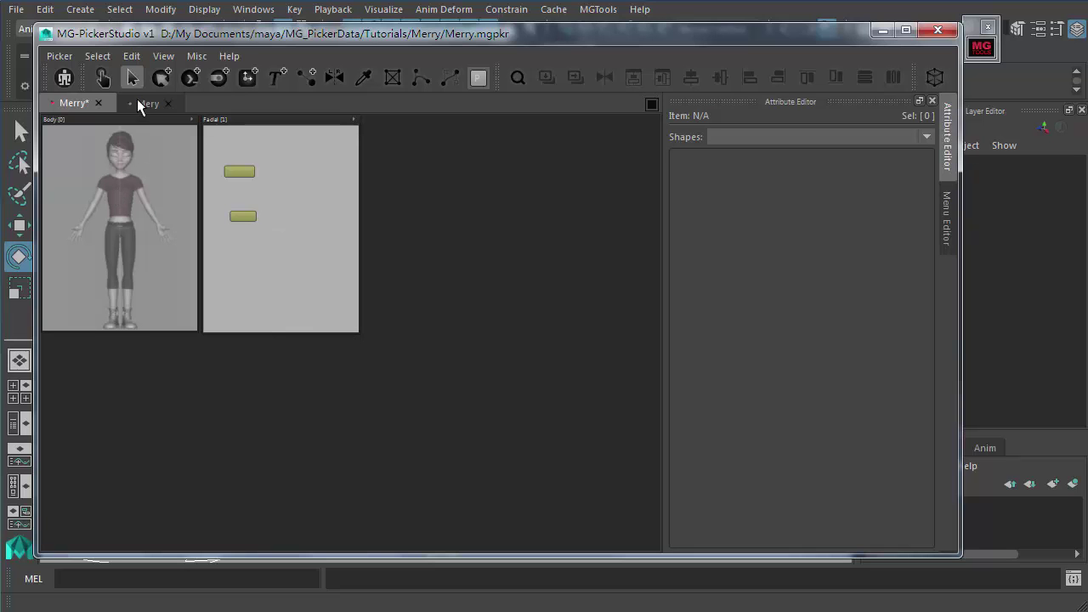
# Copy the Facial panel with its controls from the Mery demo picker and paste it into the Merry picker
pyautogui.click(250, 130)
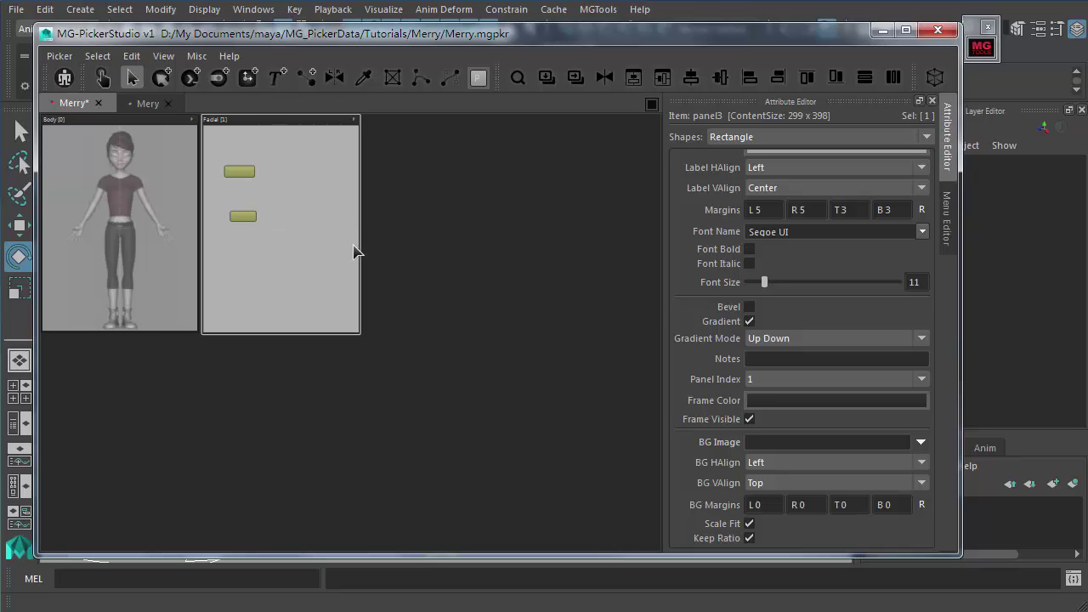
pyautogui.click(137, 103)
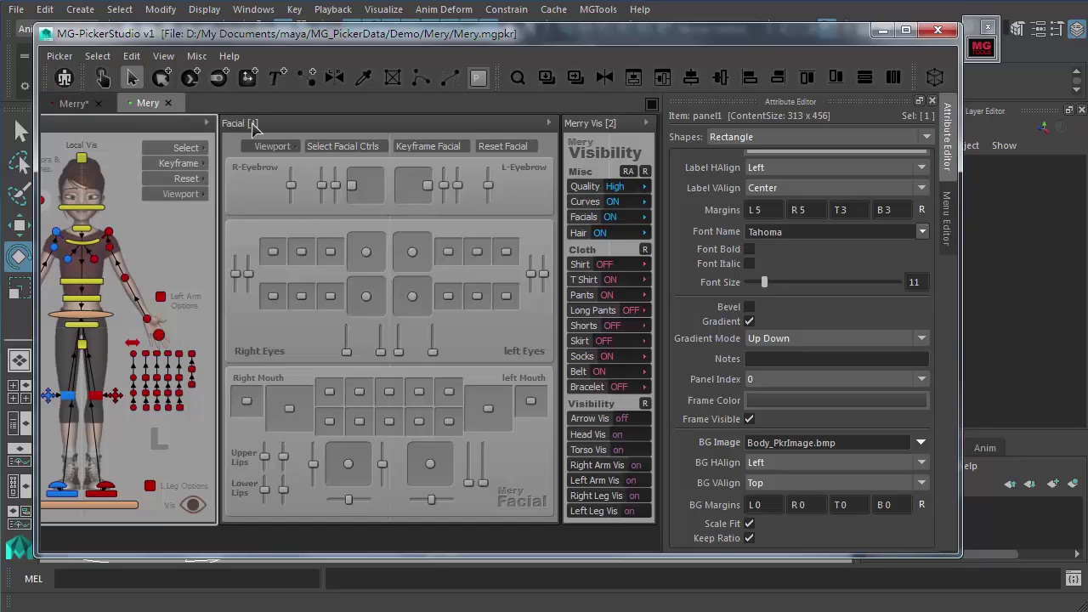
pyautogui.click(315, 127)
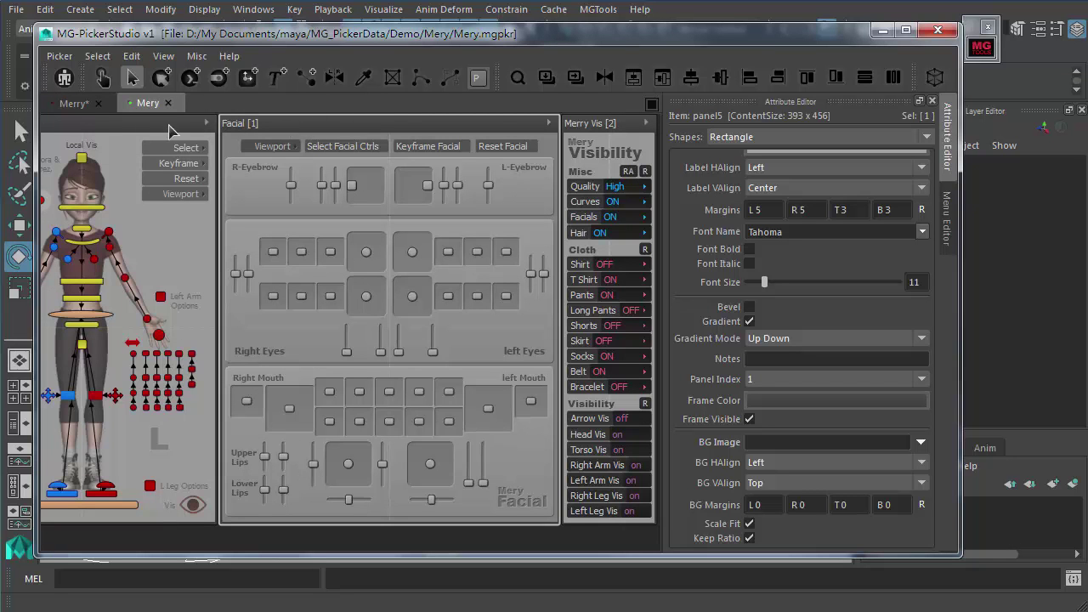
pyautogui.click(83, 107)
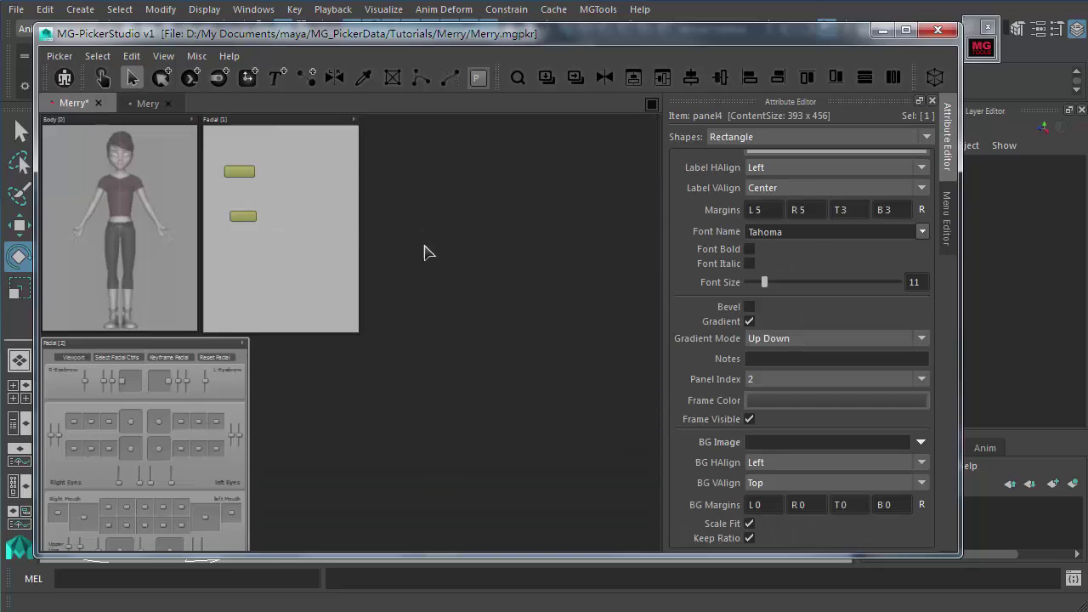
# Place the pasted Facial panel to the right of the first Facial panel with their top edges level
pyautogui.click(440, 293)
pyautogui.moveTo(162, 345); pyautogui.dragTo(465, 103)
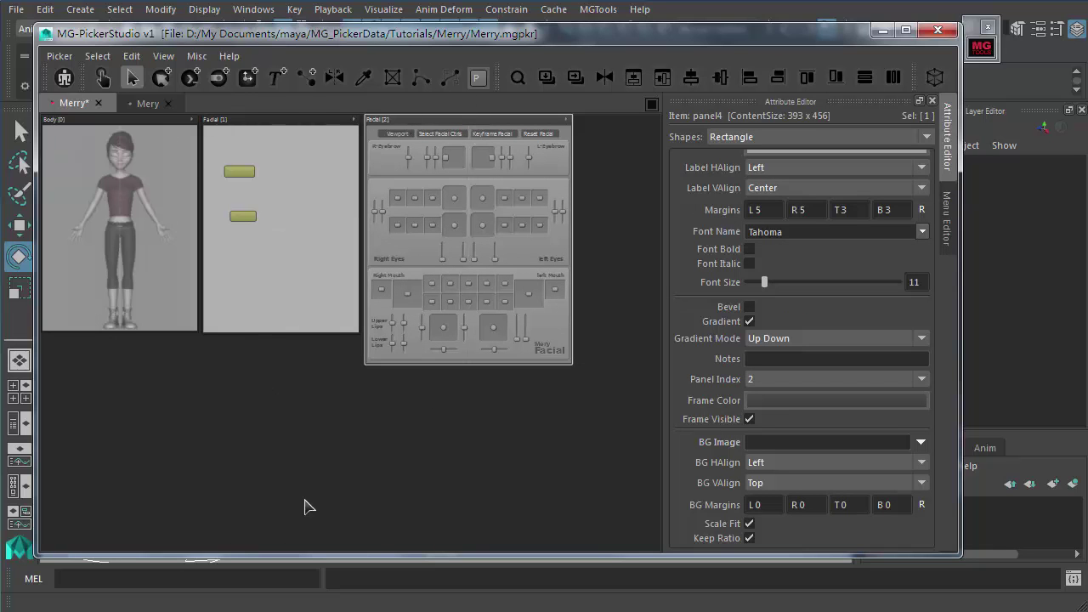
pyautogui.click(307, 472)
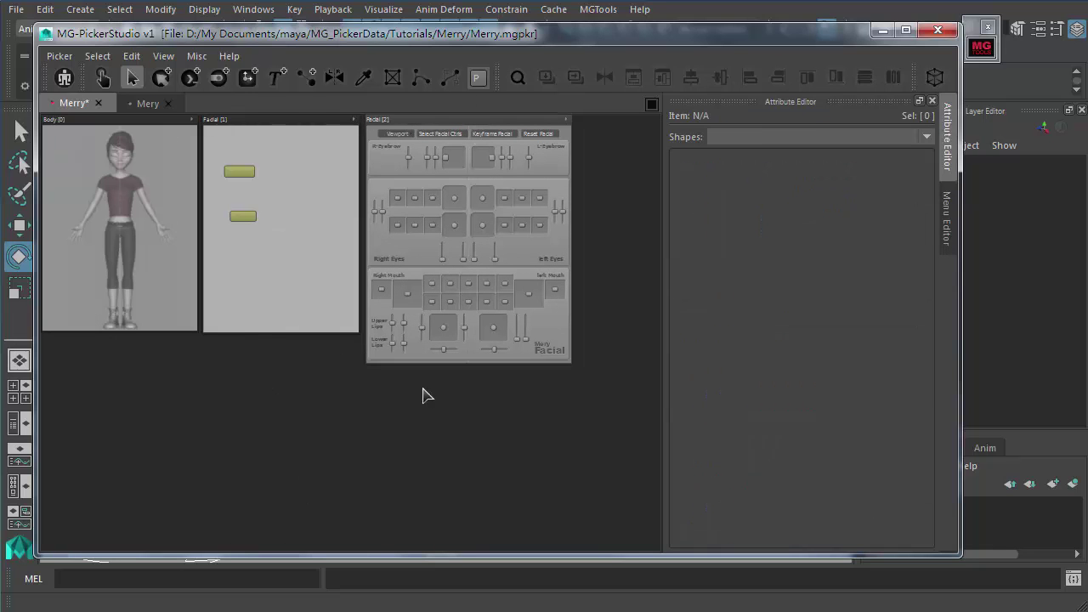
pyautogui.click(413, 126)
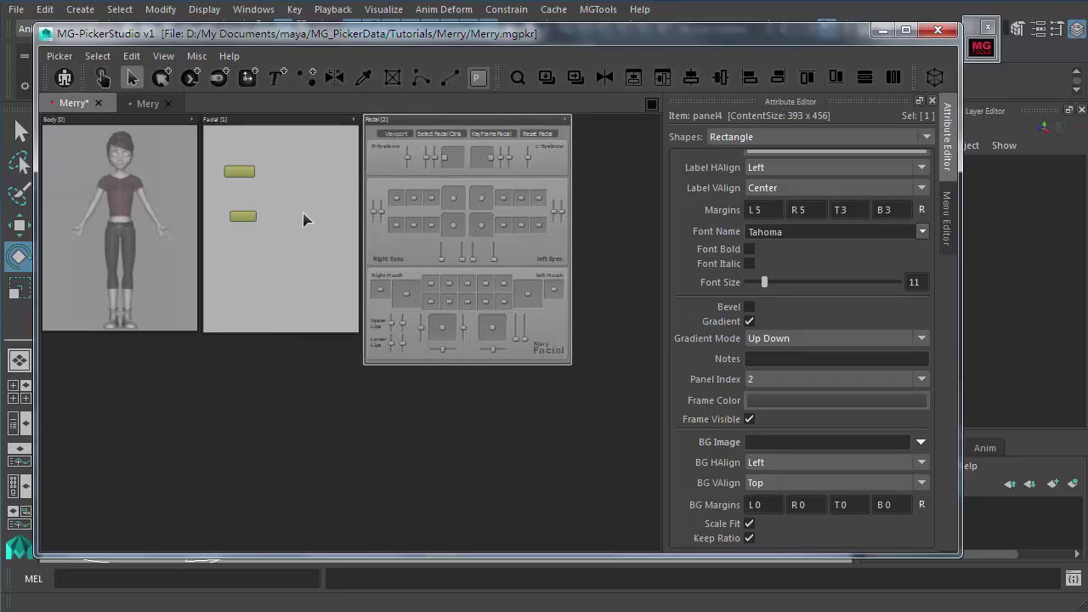
# Examine an eye slider on the pasted Facial panel and compare the panel with the original in the Mery demo picker
pyautogui.scroll(3, 306, 219)
pyautogui.click(377, 246)
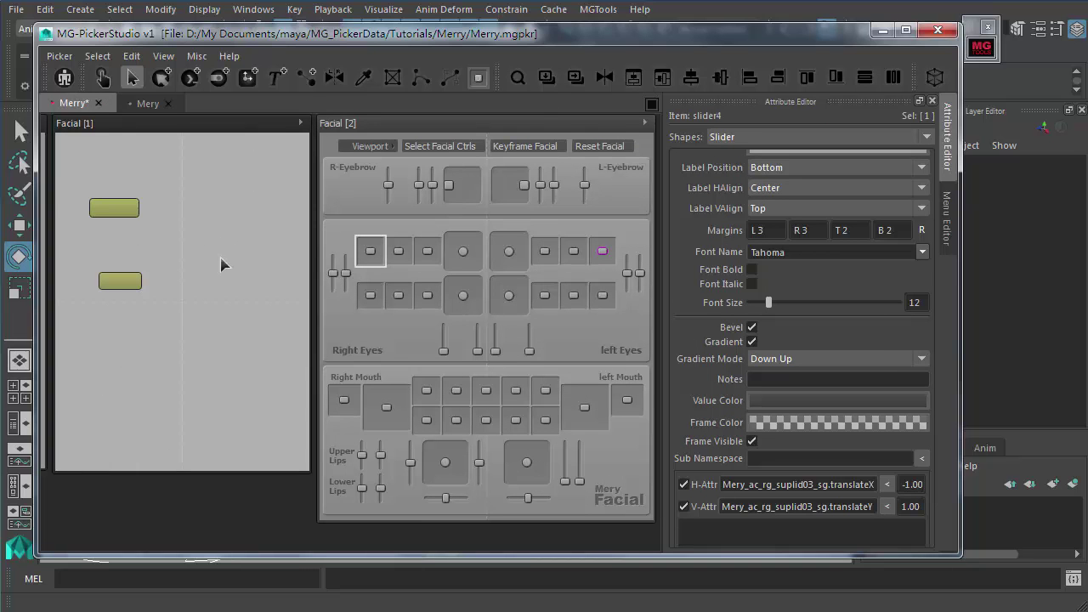
pyautogui.moveTo(221, 317); pyautogui.dragTo(472, 316, button='middle')
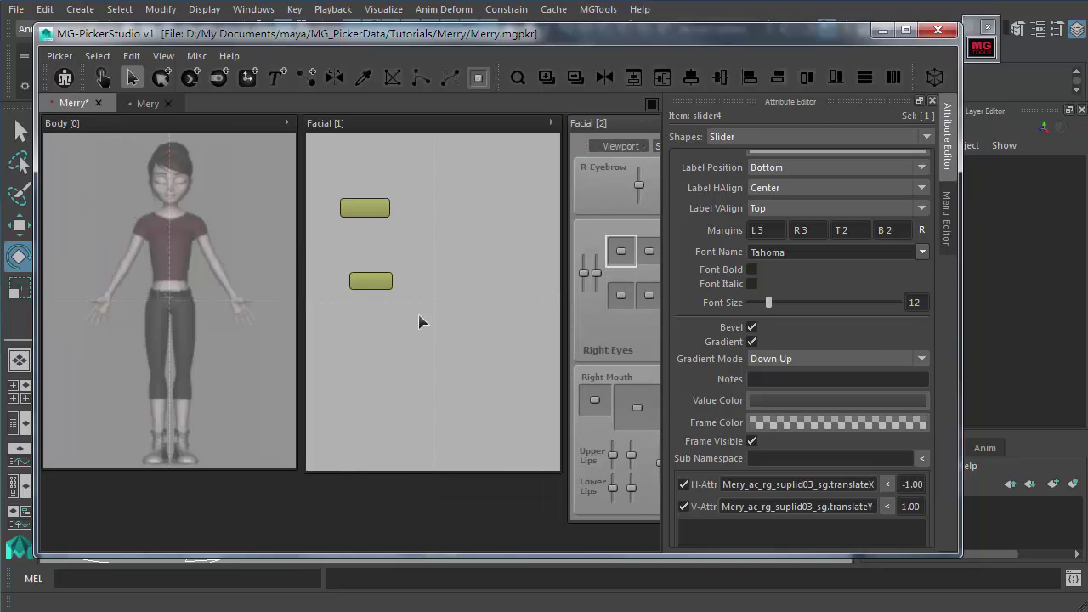
pyautogui.click(148, 103)
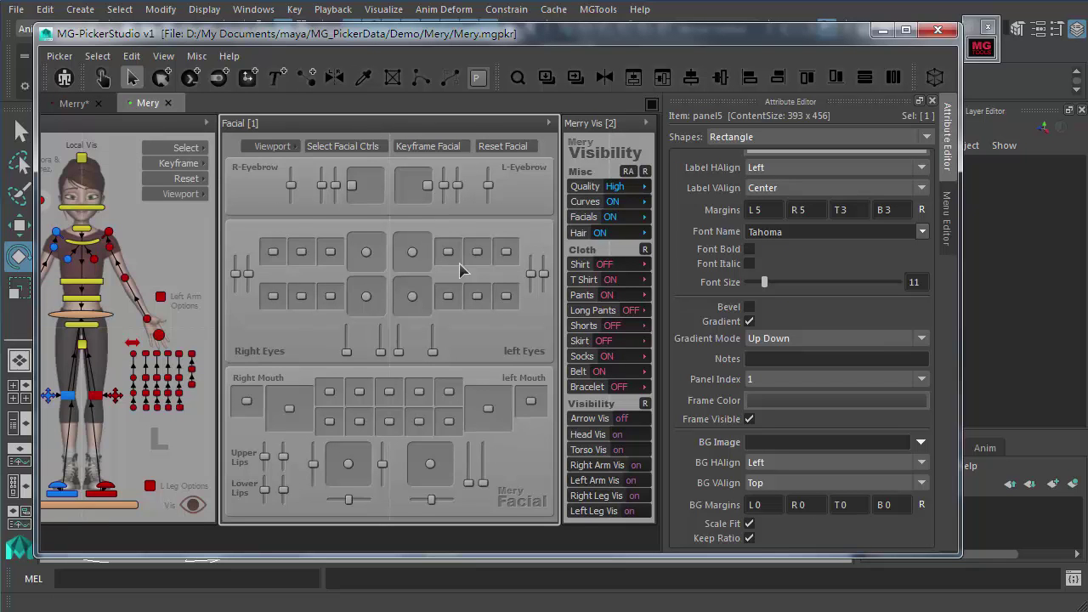
pyautogui.click(75, 108)
pyautogui.hscroll(3, 425, 263)
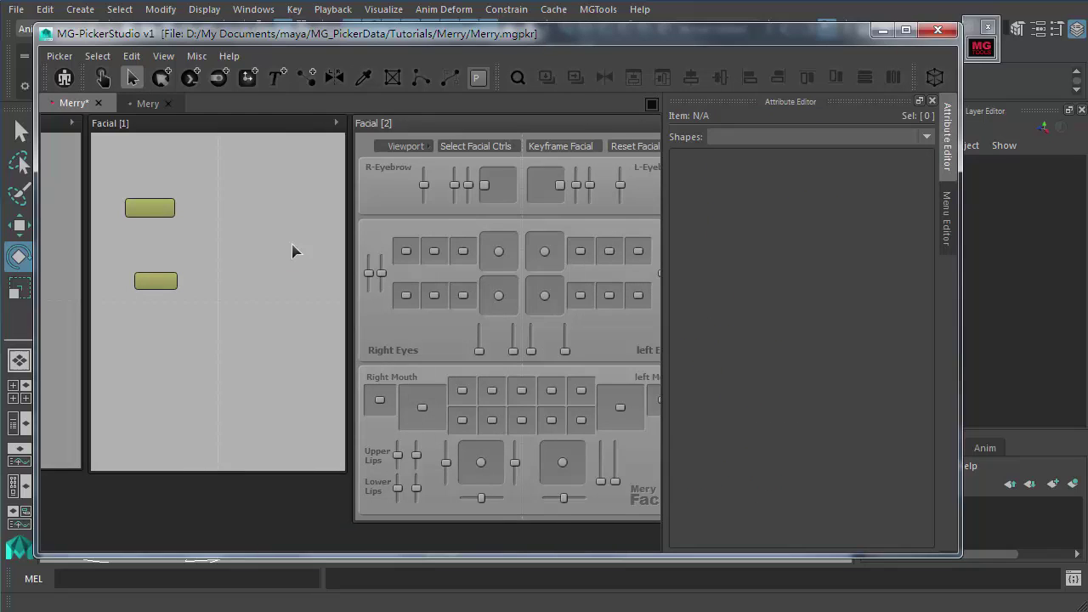
# Select the upper select-button on the first Facial panel with a selection rectangle
pyautogui.moveTo(309, 221); pyautogui.dragTo(728, 340, button='middle')
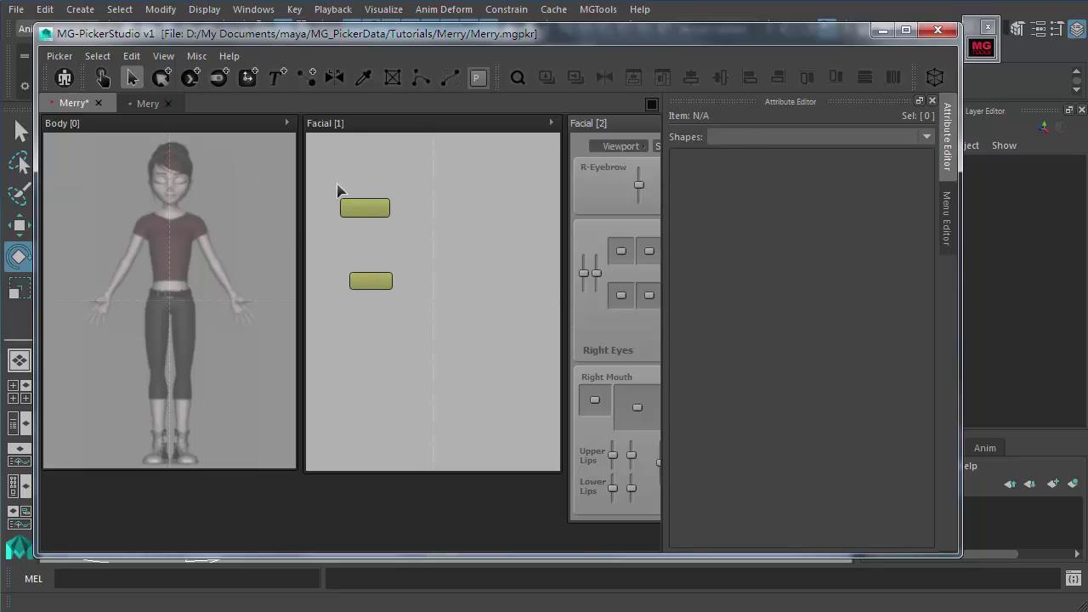
pyautogui.moveTo(338, 189); pyautogui.dragTo(393, 230)
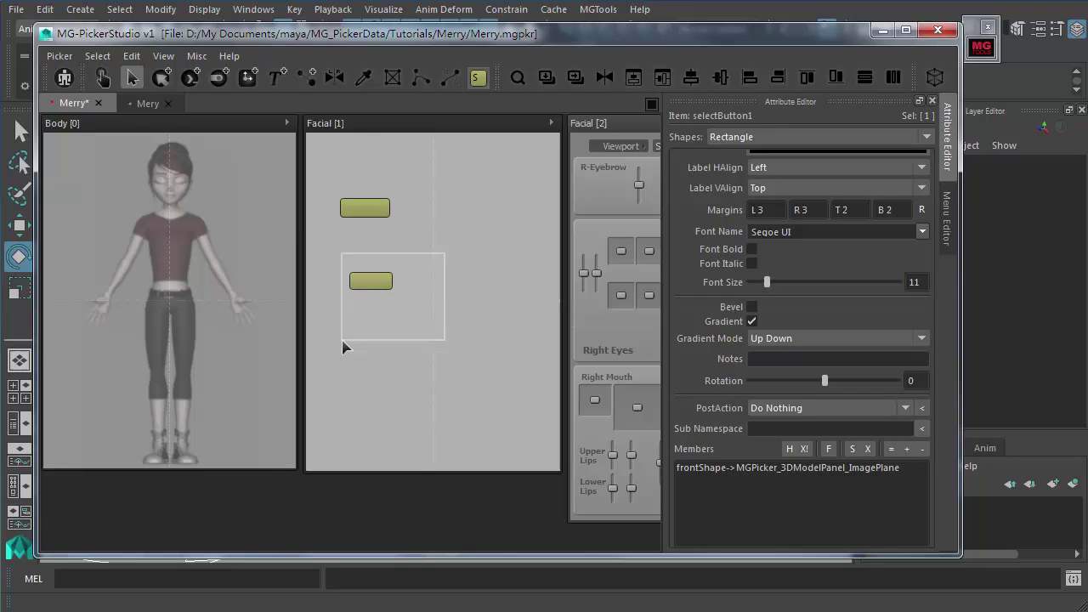